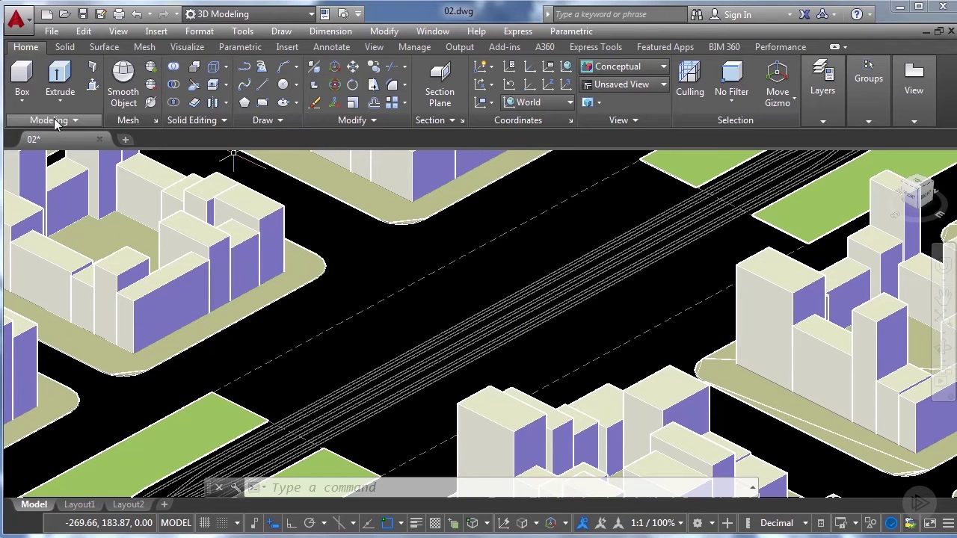
Draw a solid box on the road beside the rail lines, 5.7 wide, 65 long and 1.1 high
left_click(64, 46)
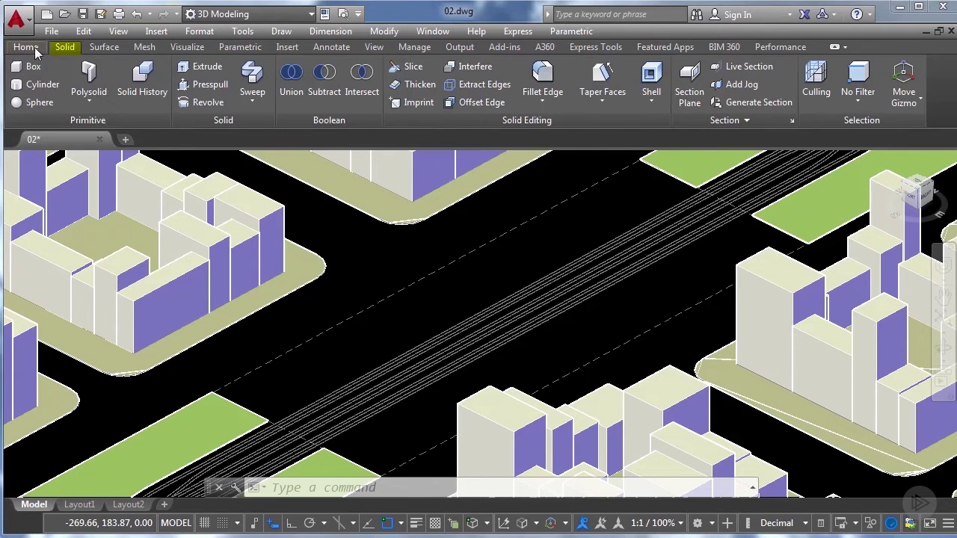
left_click(30, 48)
left_click(22, 78)
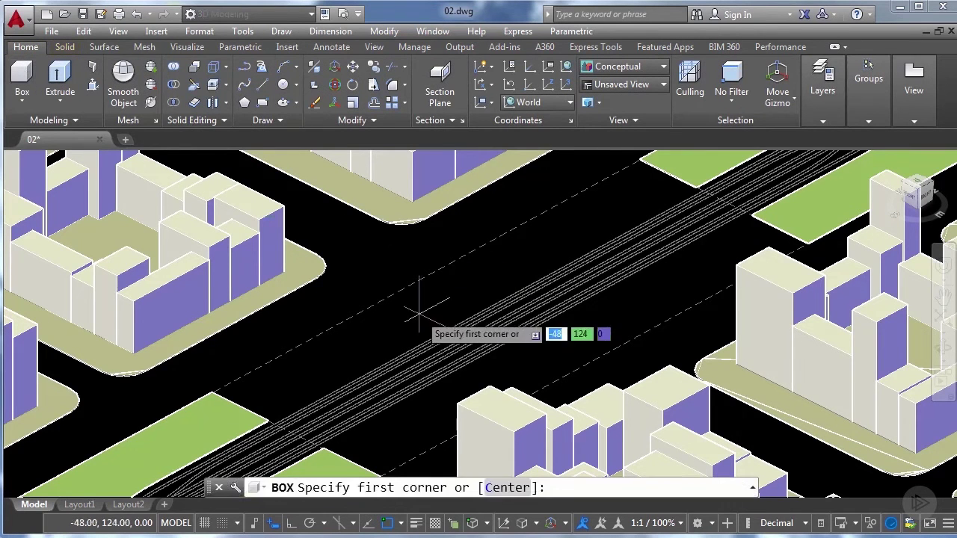
left_click(383, 315)
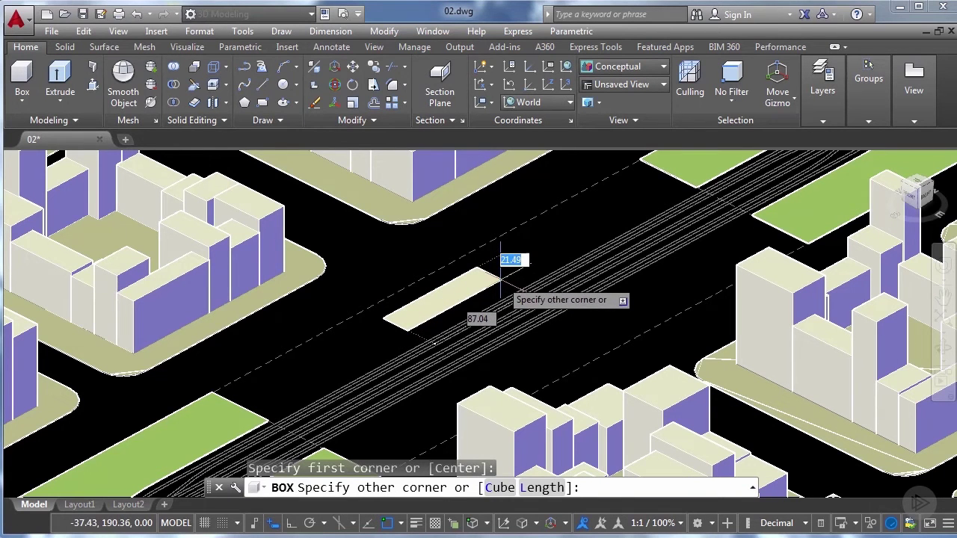
type("5.7")
key("Tab")
type("6")
key("Return")
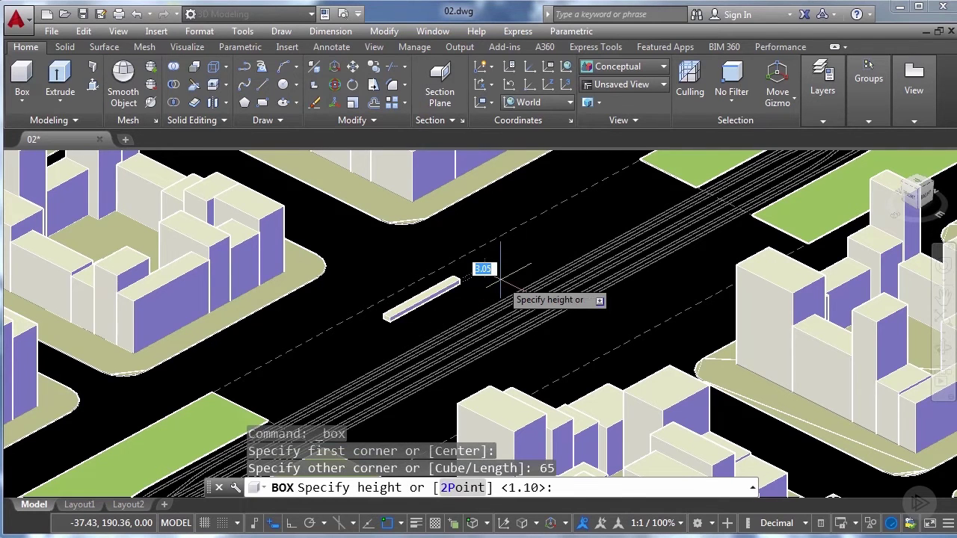
type("1.1")
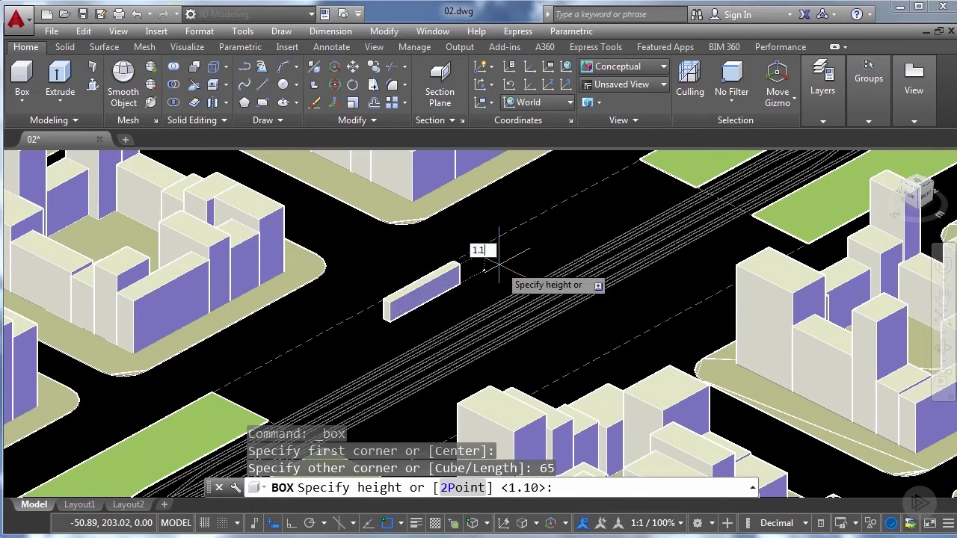
key("Return")
Set the subobject selection filter to Edge for working on the long flat box
scroll(382, 321, "up", 4)
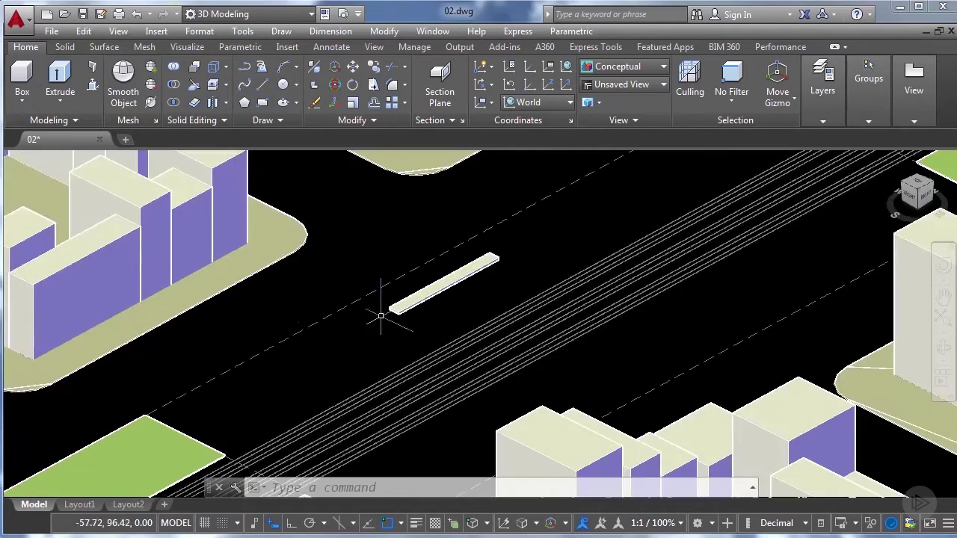
scroll(374, 327, "up", 2)
middle_click_drag(374, 327, 480, 356)
scroll(481, 356, "up", 2)
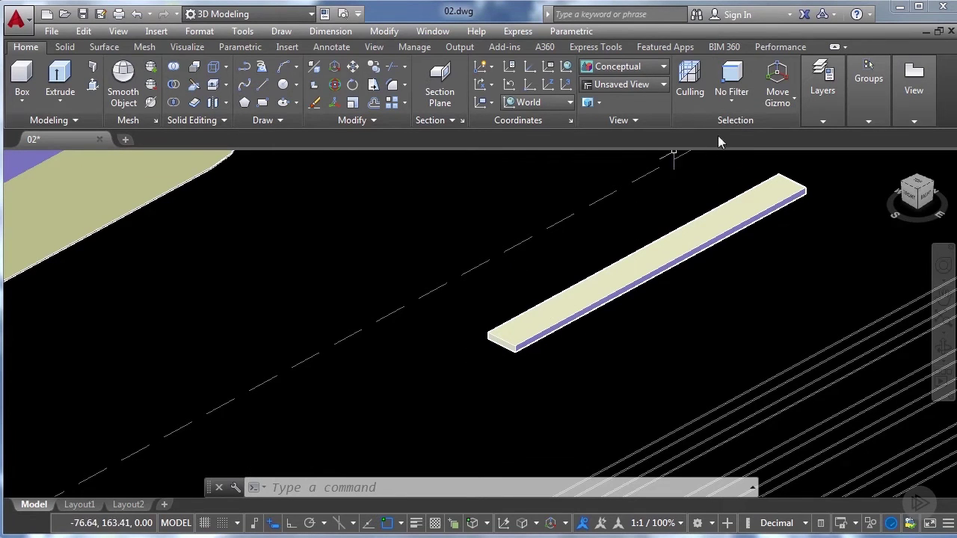
left_click(736, 101)
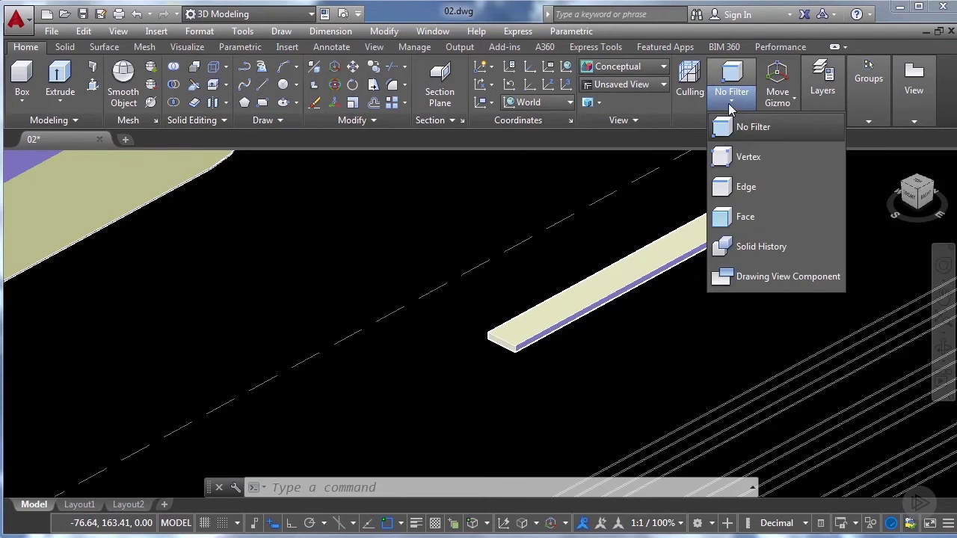
left_click(732, 192)
Stretch the lower short edge at the flat box's near end 25 outward along its length to form a ramp
scroll(512, 344, "up", 5)
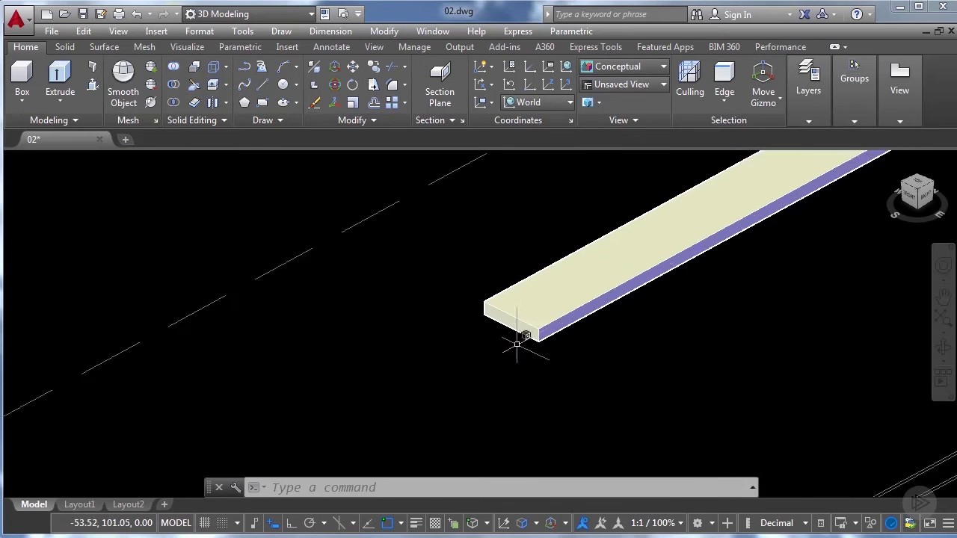
left_click(502, 311)
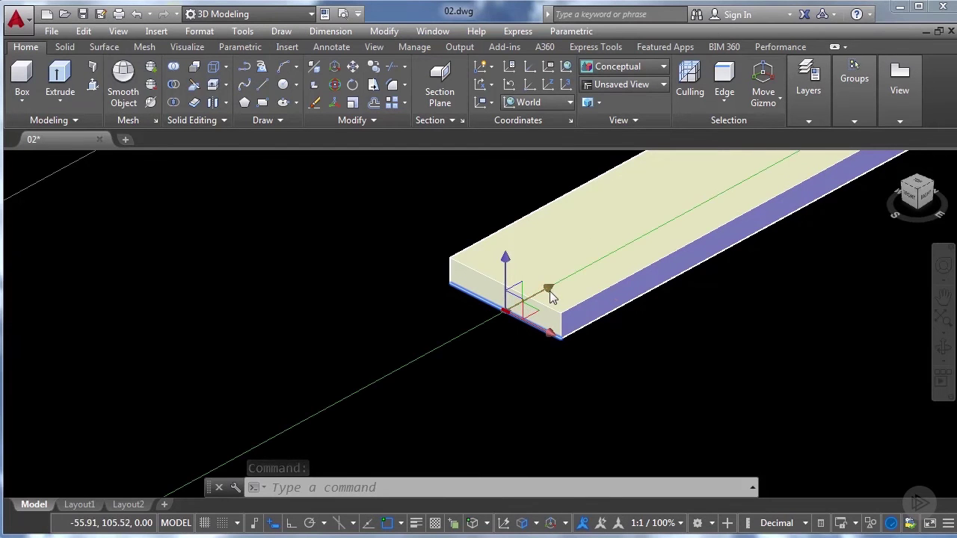
left_click(513, 302)
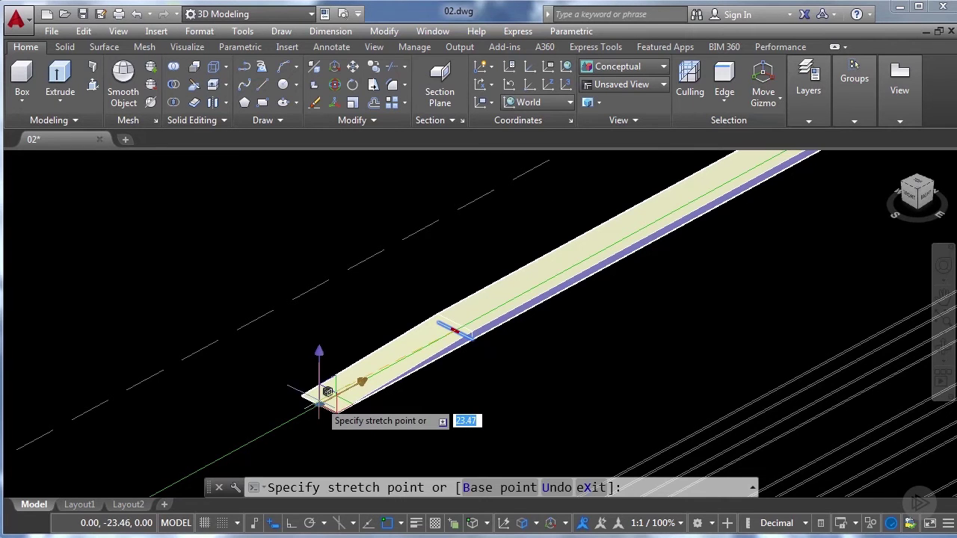
type("2")
key("Return")
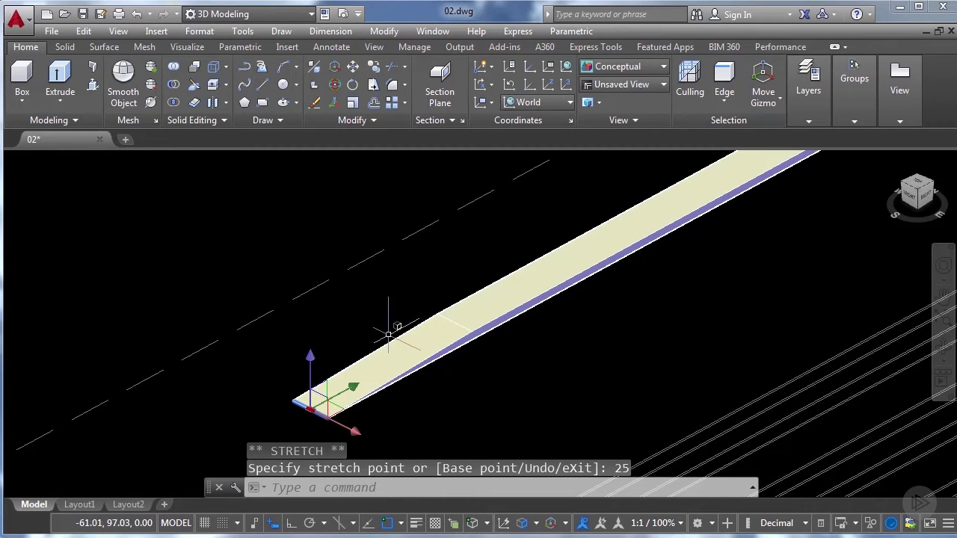
key("Escape")
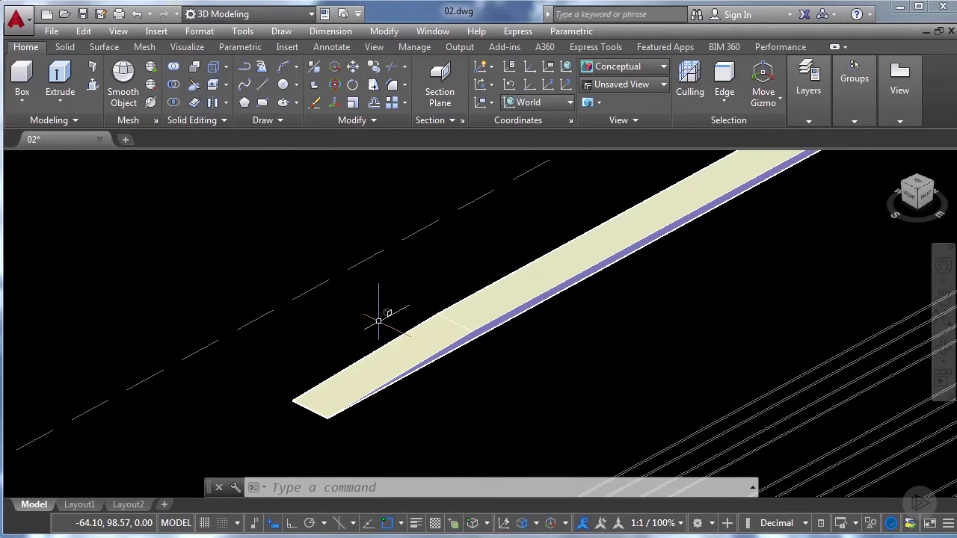
Draw a second box between the ramped slab and the rail lines, 2.9 wide, 18 long and 2.9 high
scroll(380, 316, "down", 5)
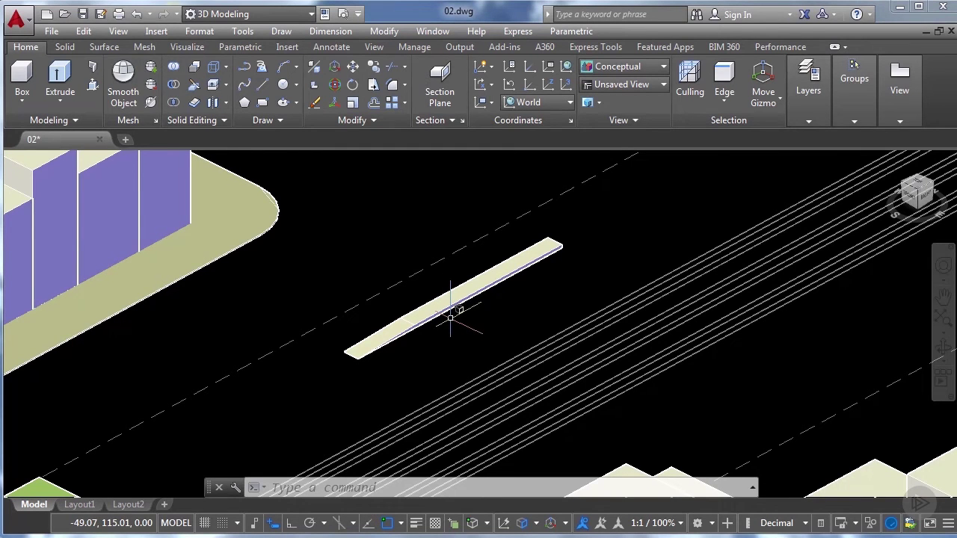
left_click(21, 75)
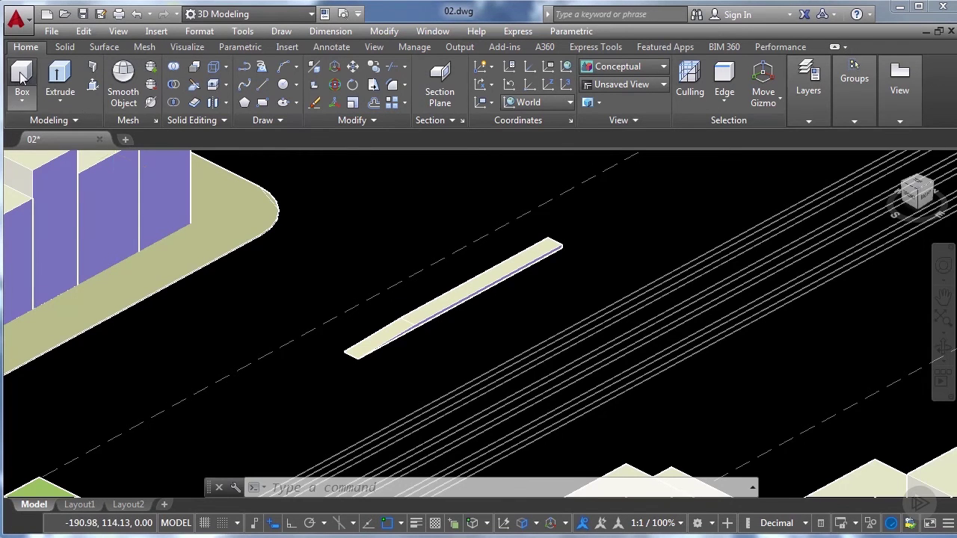
scroll(447, 300, "up", 3)
left_click(438, 314)
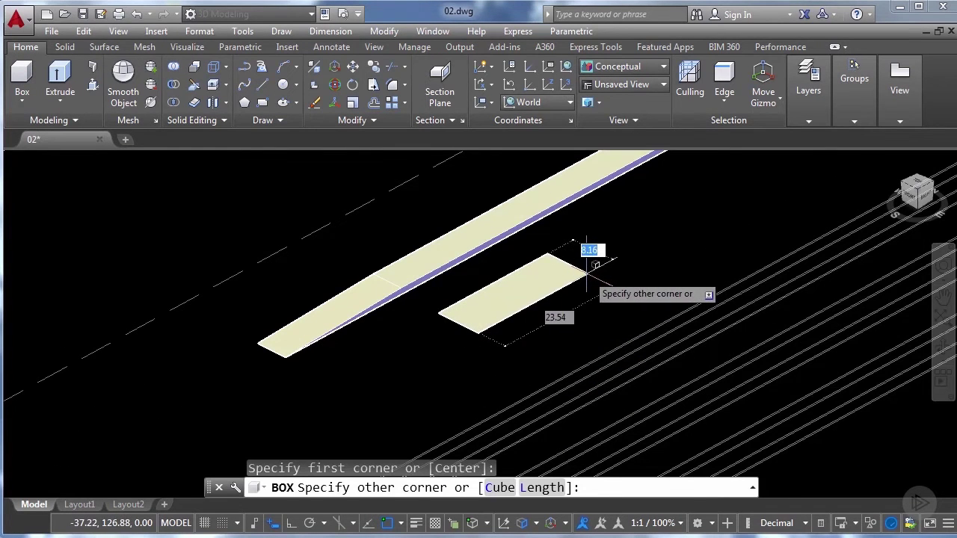
type("2.")
type("9")
key("Tab")
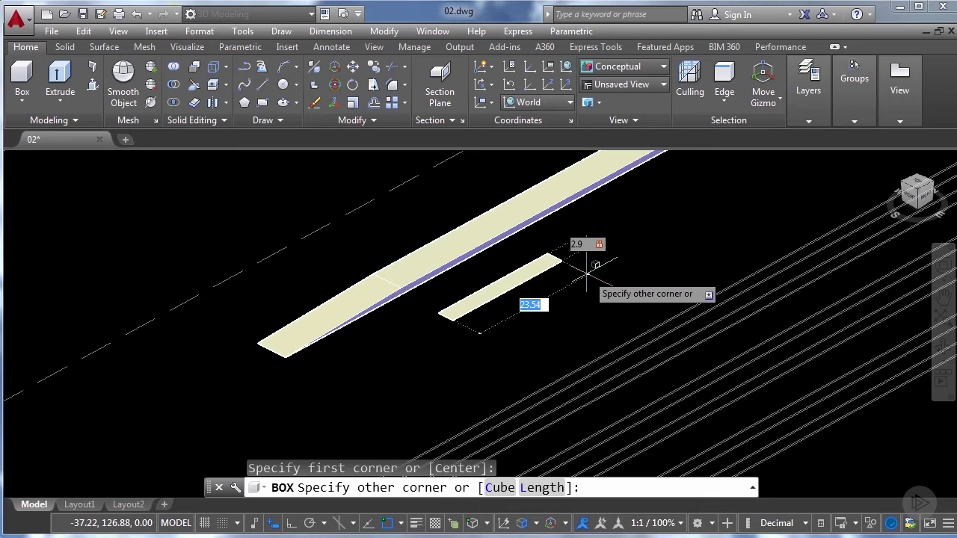
type("18")
key("Return")
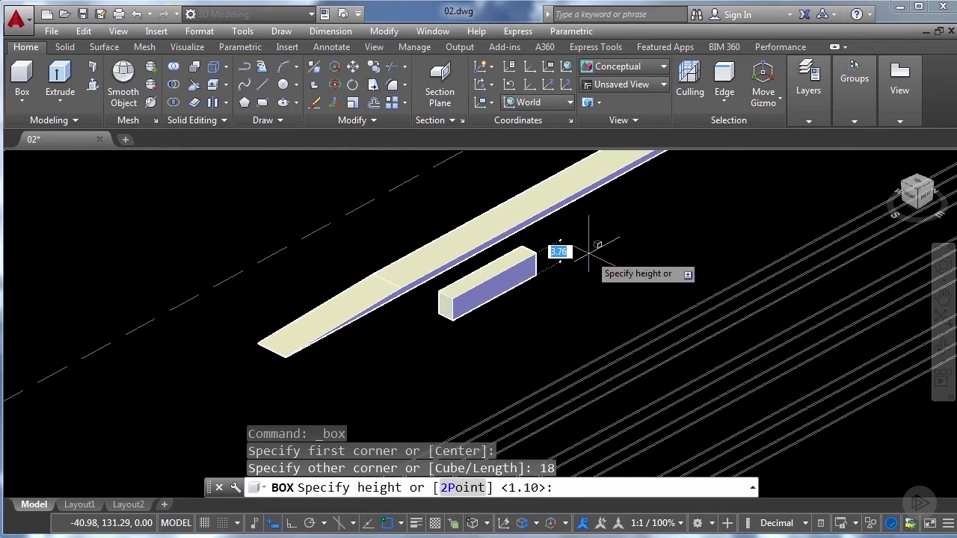
type("2.9")
key("Return")
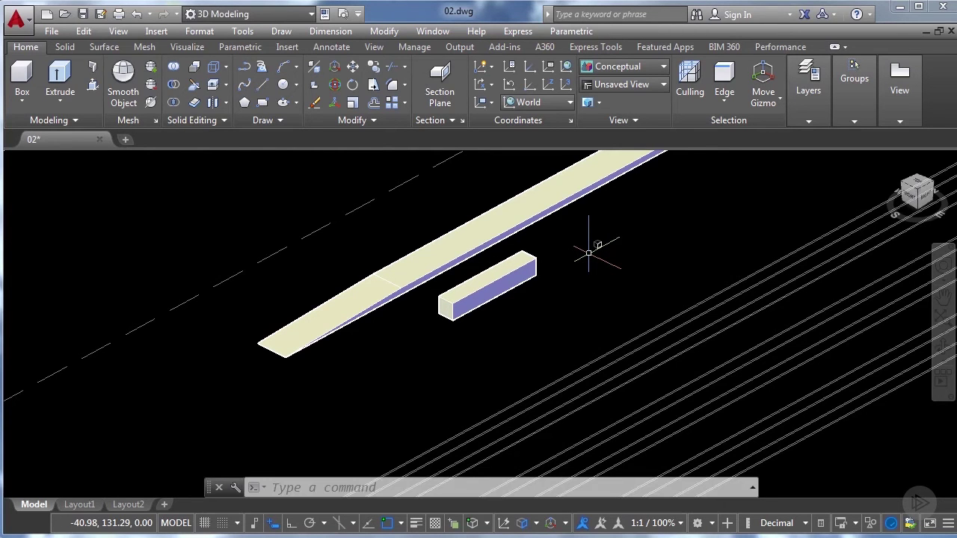
Switch the subobject selection filter back to No Filter and clear the edges selected on the small box
left_click(506, 310)
left_click(470, 314)
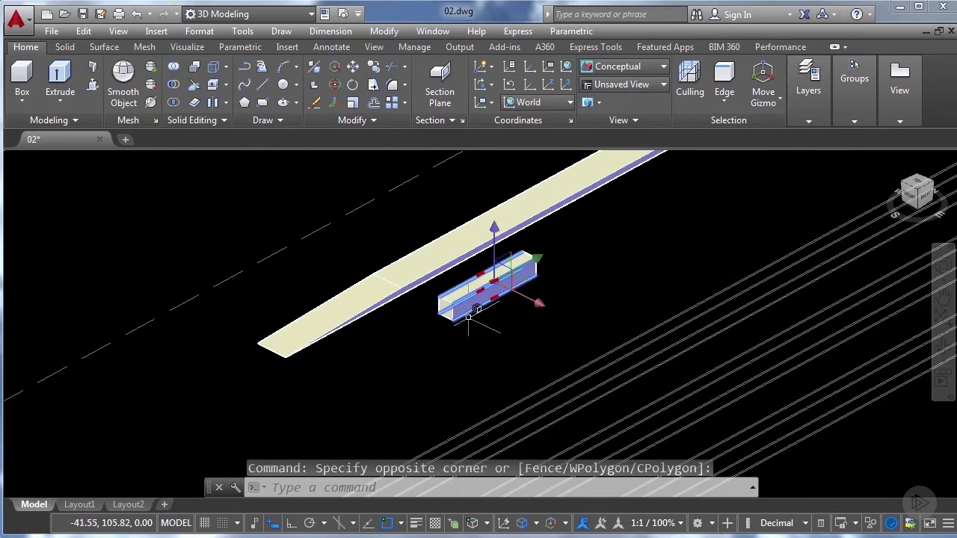
scroll(480, 305, "up", 2)
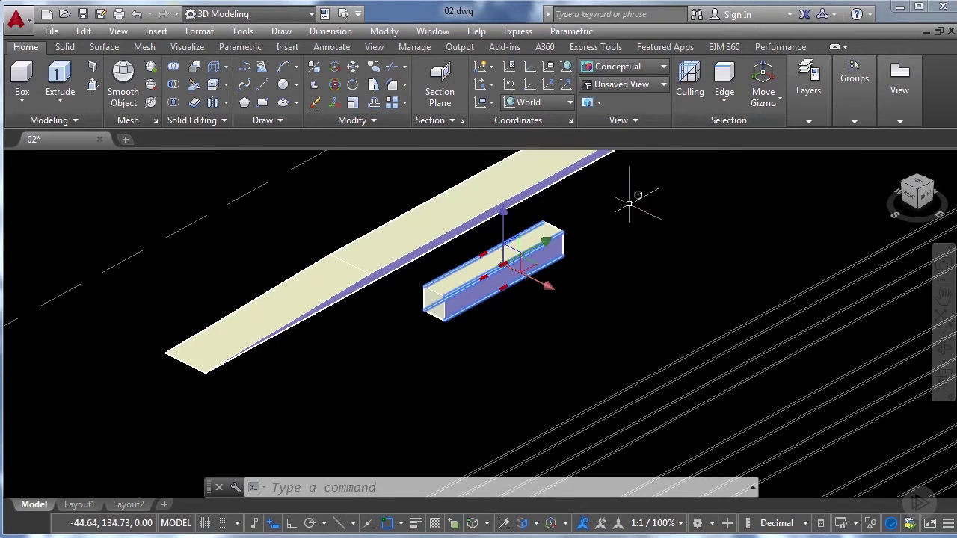
left_click(725, 109)
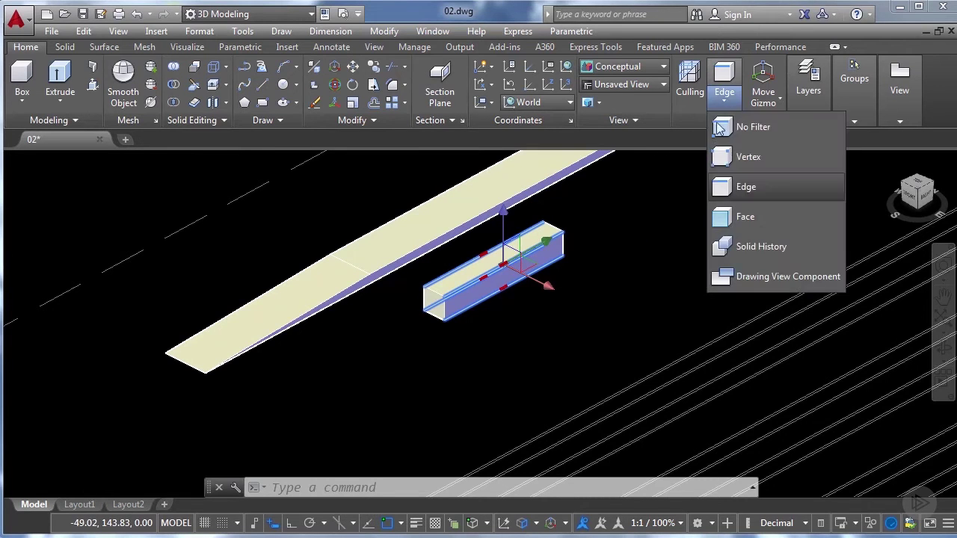
left_click(739, 127)
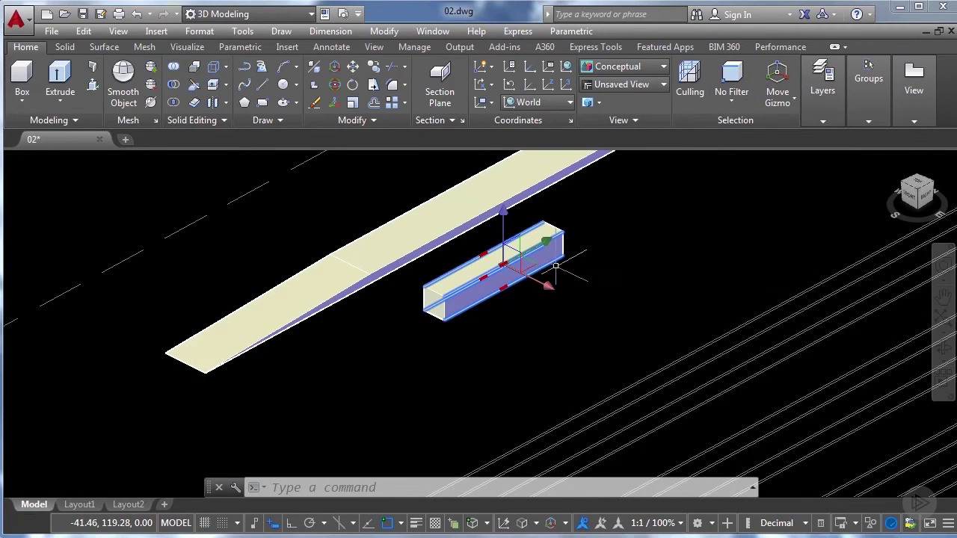
left_click(554, 283)
key("Escape")
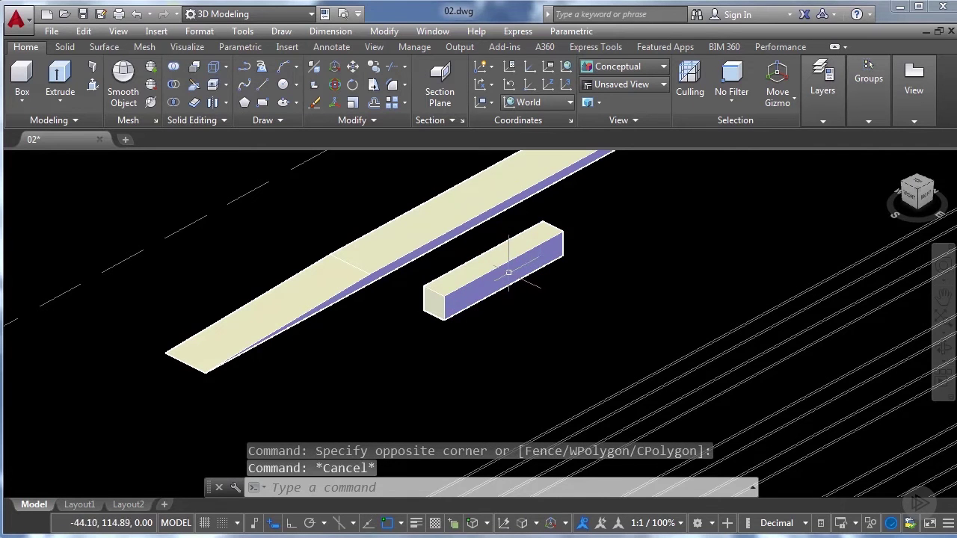
Copy the small box end to end along its length, from its near lower corner to its far lower corner
left_click(516, 261)
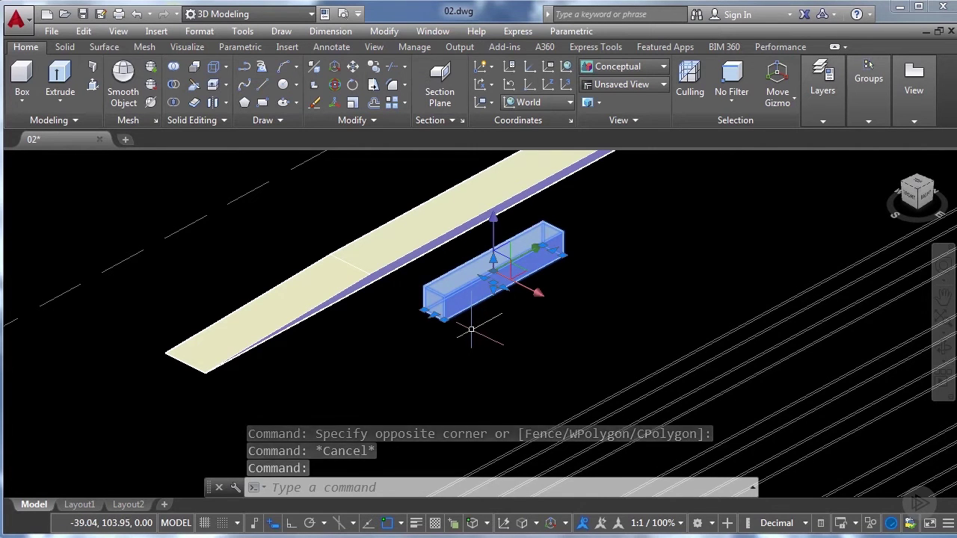
type("Co")
key("Return")
left_click(443, 320)
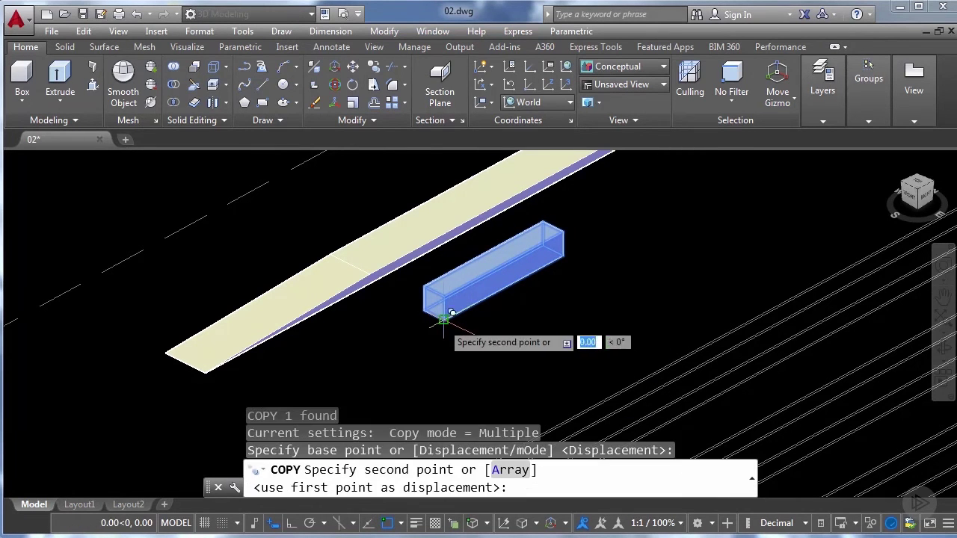
left_click(565, 254)
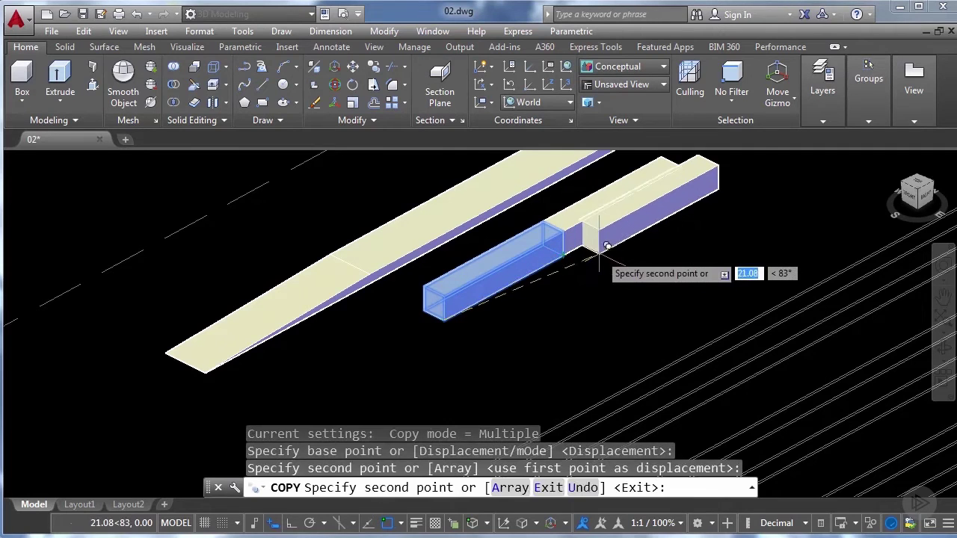
key("Escape")
Move the copied box 0.5 along its length to leave a gap after the first box
scroll(573, 314, "up", 3)
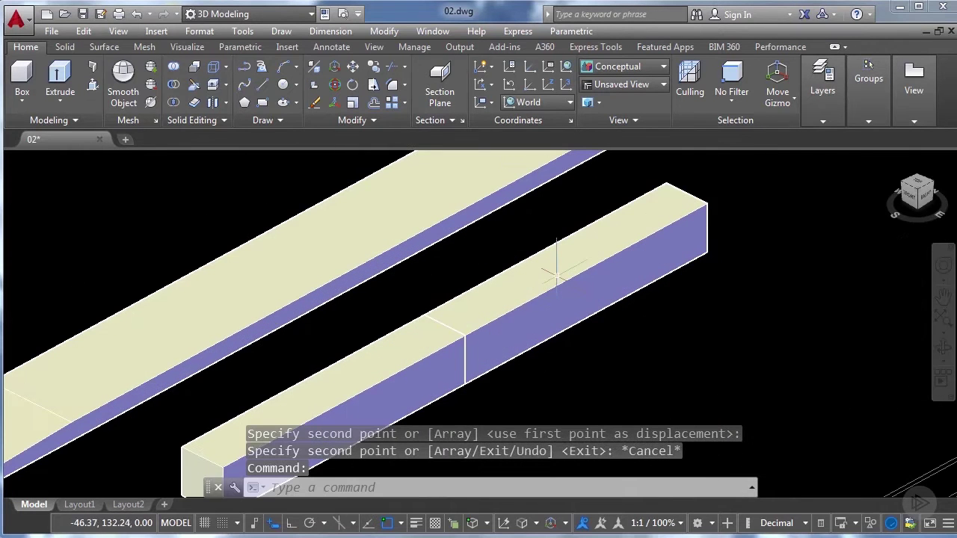
left_click(559, 288)
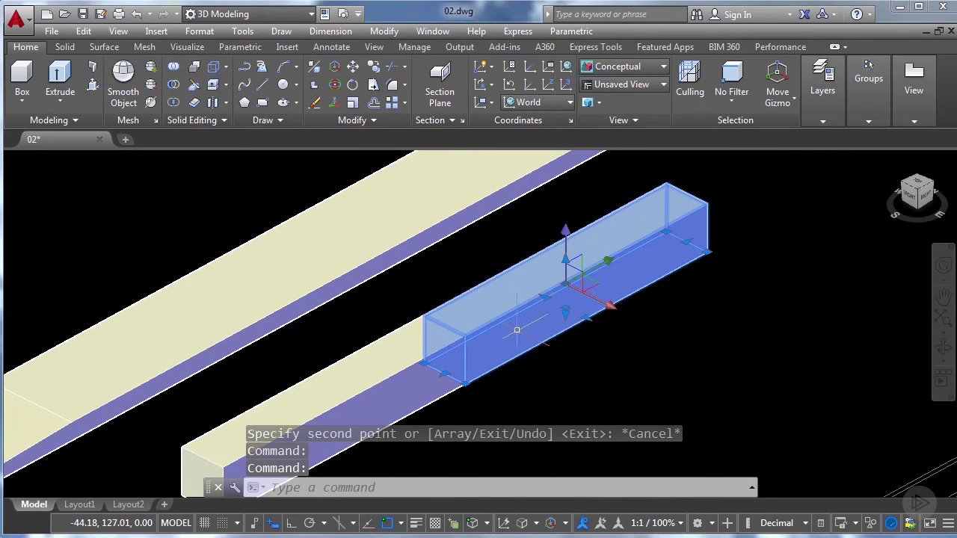
left_click(605, 269)
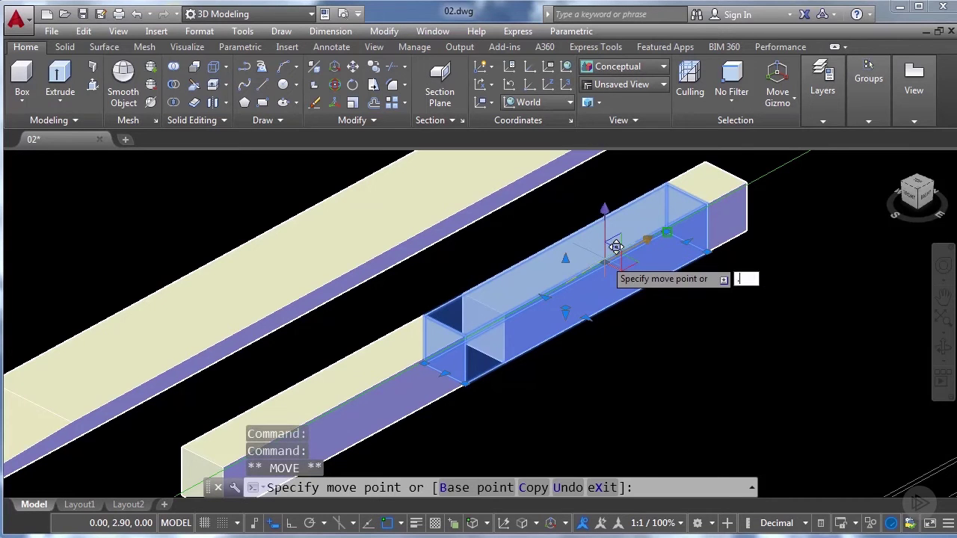
key("Return")
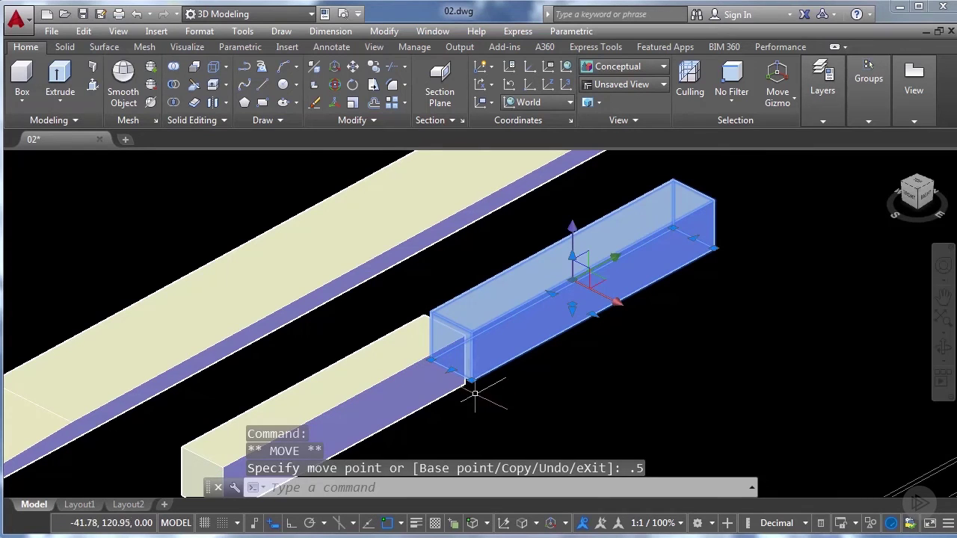
Copy the second box once along the row, from the first box's far lower corner to the second box's far lower corner
type("co")
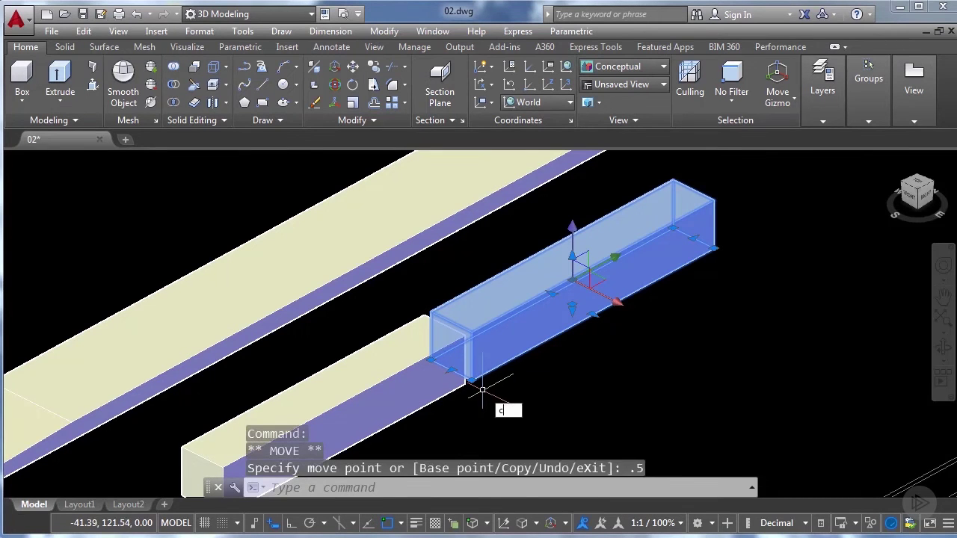
key("Return")
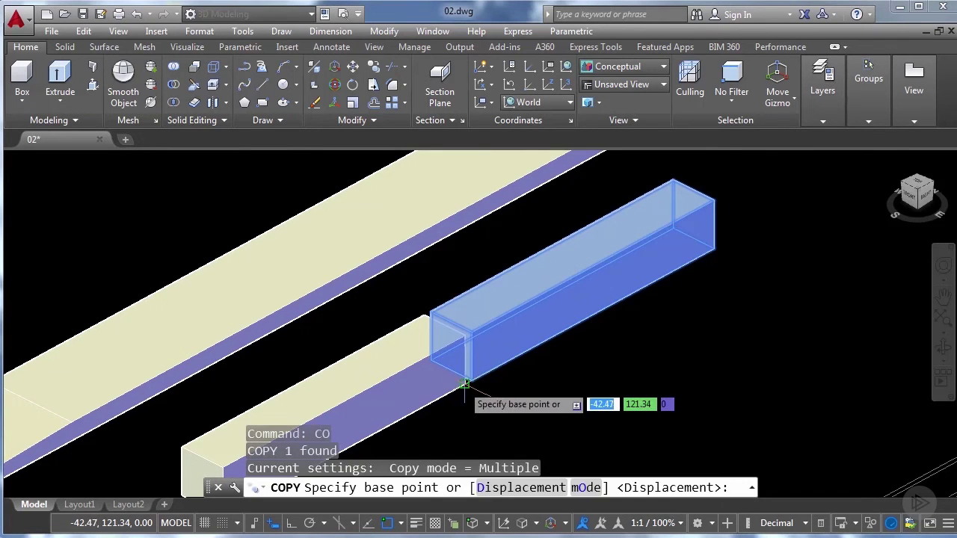
scroll(464, 383, "up", 5)
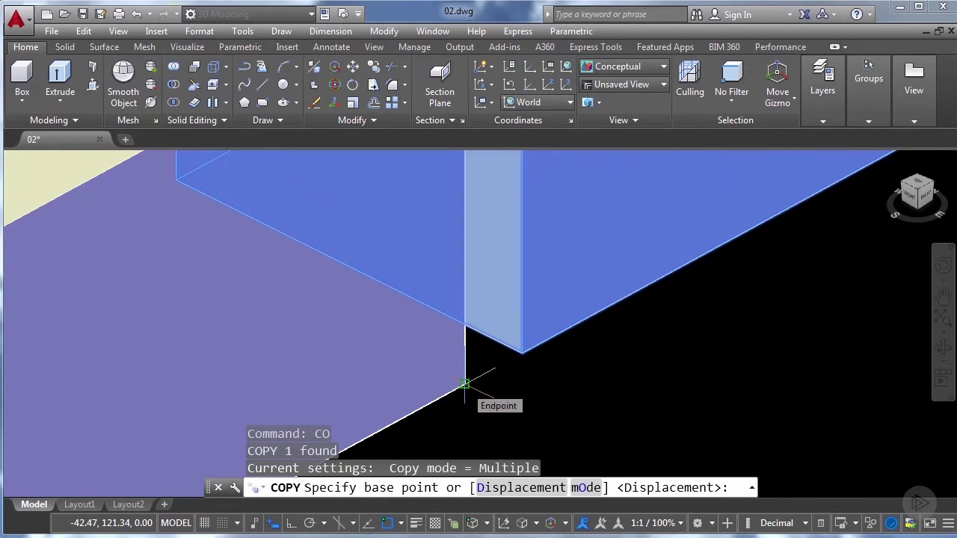
left_click(464, 384)
scroll(478, 337, "down", 5)
scroll(673, 321, "up", 6)
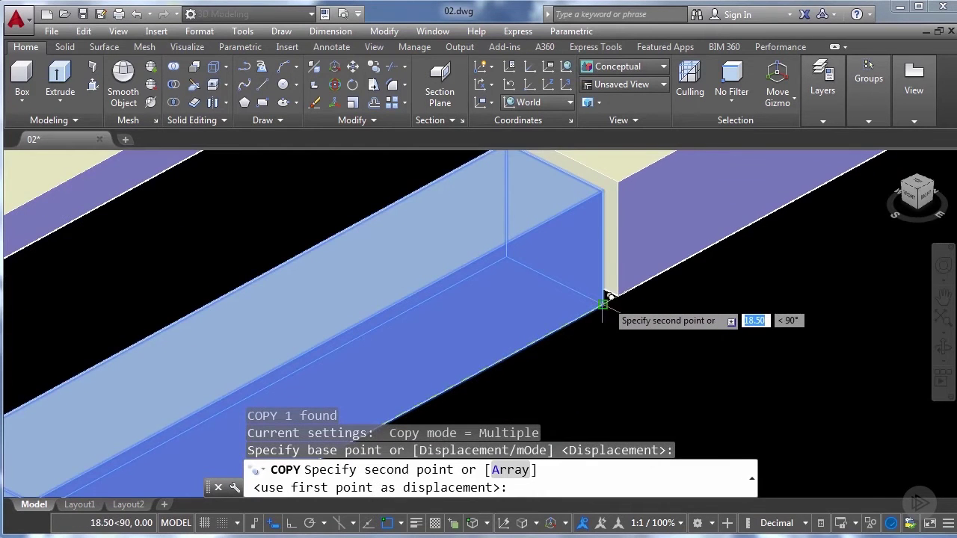
left_click(603, 303)
scroll(615, 301, "down", 4)
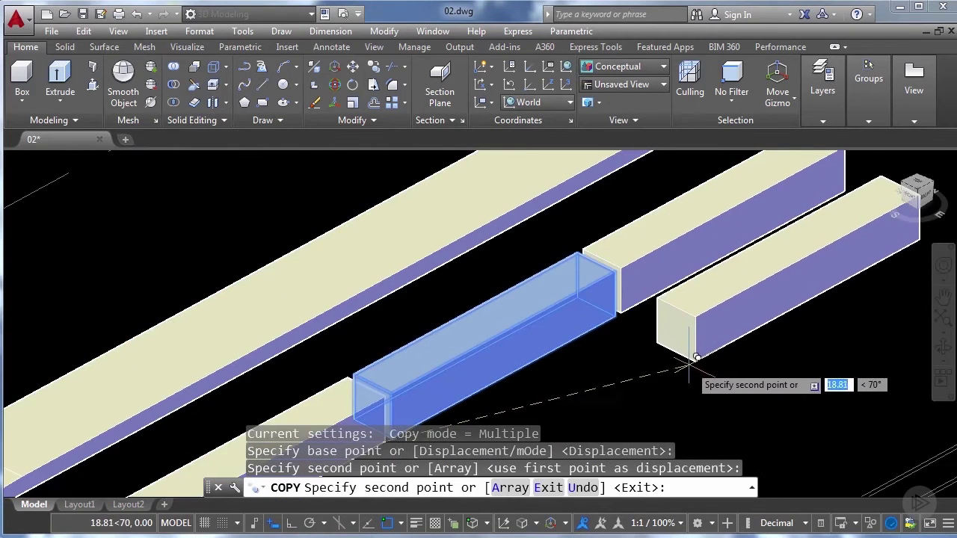
scroll(684, 370, "down", 3)
key("Escape")
scroll(651, 359, "down", 2)
scroll(622, 342, "up", 2)
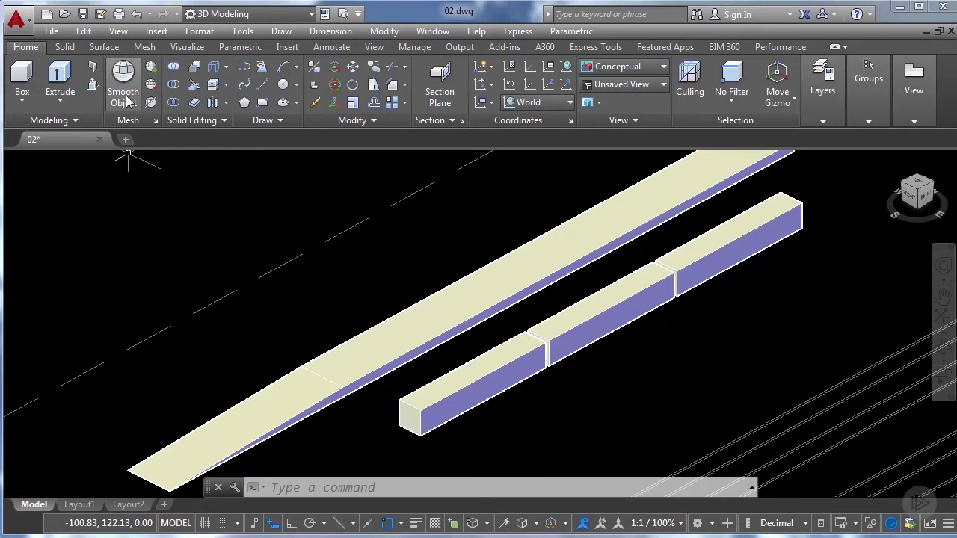
Convert the three boxes in the row to mesh objects with Smooth Object
left_click(682, 278)
left_click(612, 338)
left_click(546, 403)
left_click(491, 369)
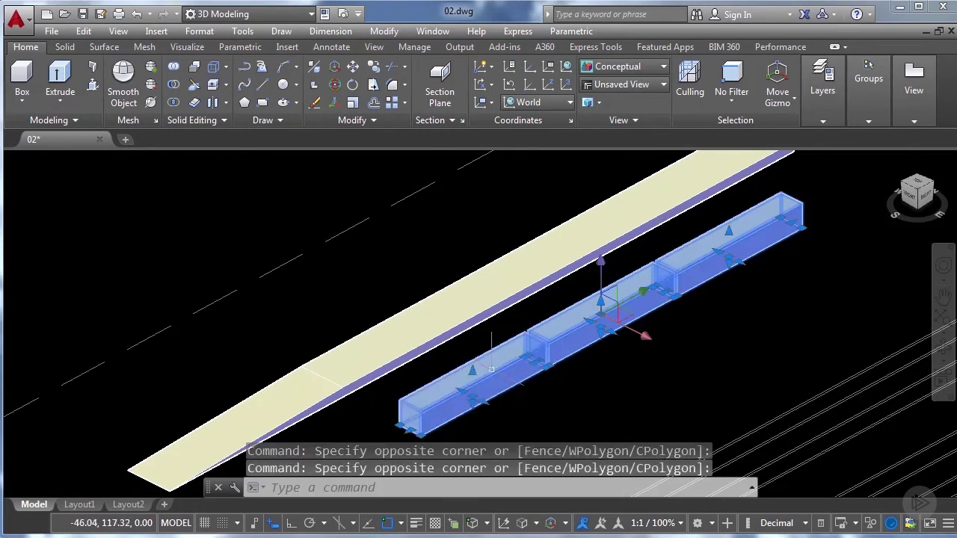
left_click(123, 82)
scroll(468, 403, "up", 3)
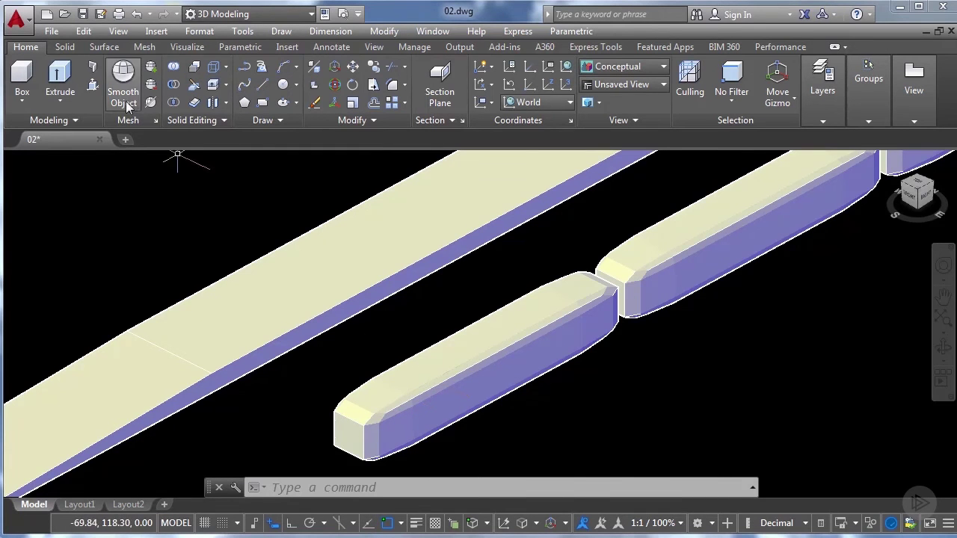
Examine the nearest mesh's object type and smoothness in its properties, and select the ramped slab for comparison
left_click(433, 366)
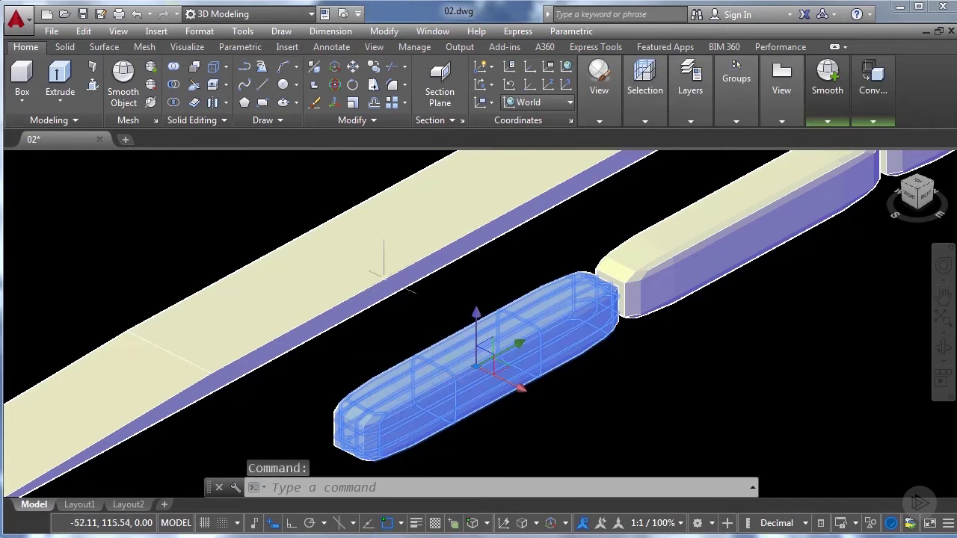
left_click(324, 13)
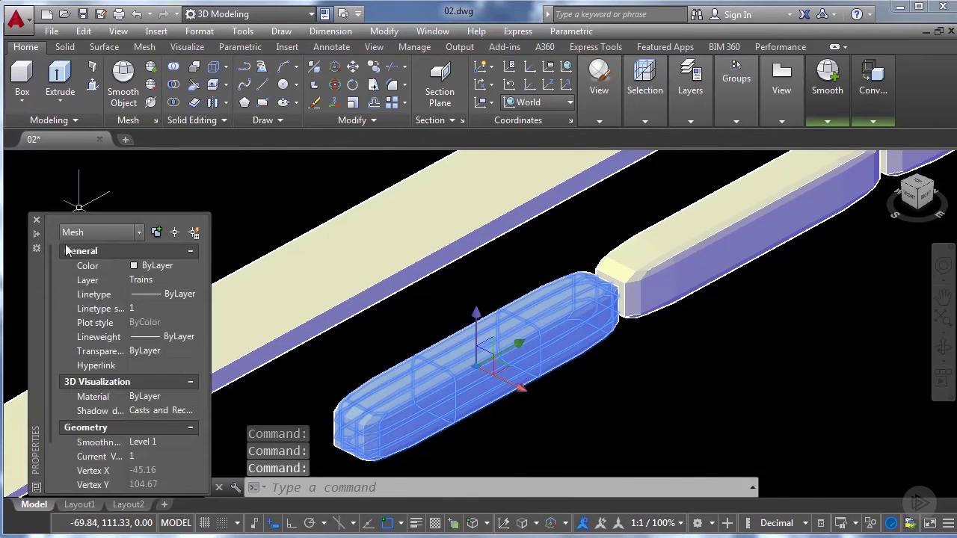
key("Escape")
left_click(247, 299)
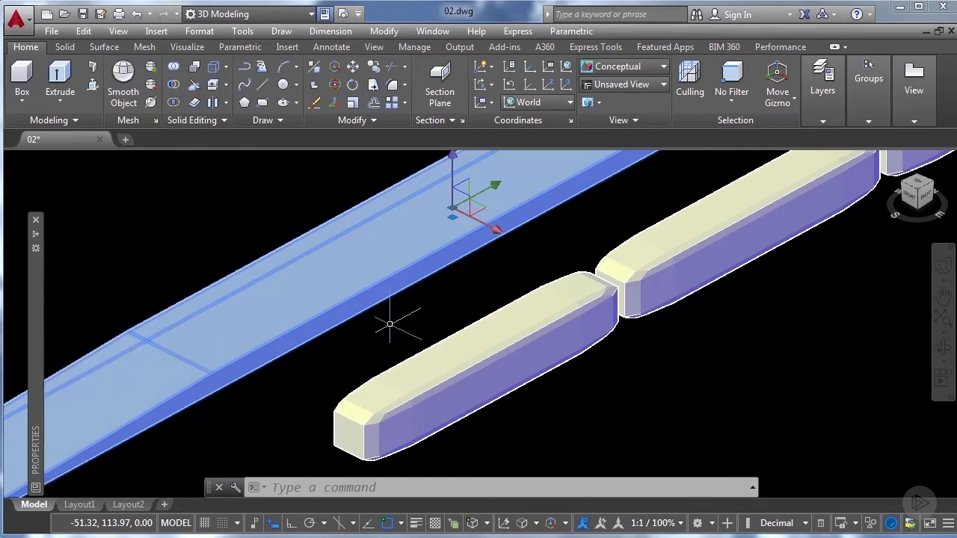
key("Escape")
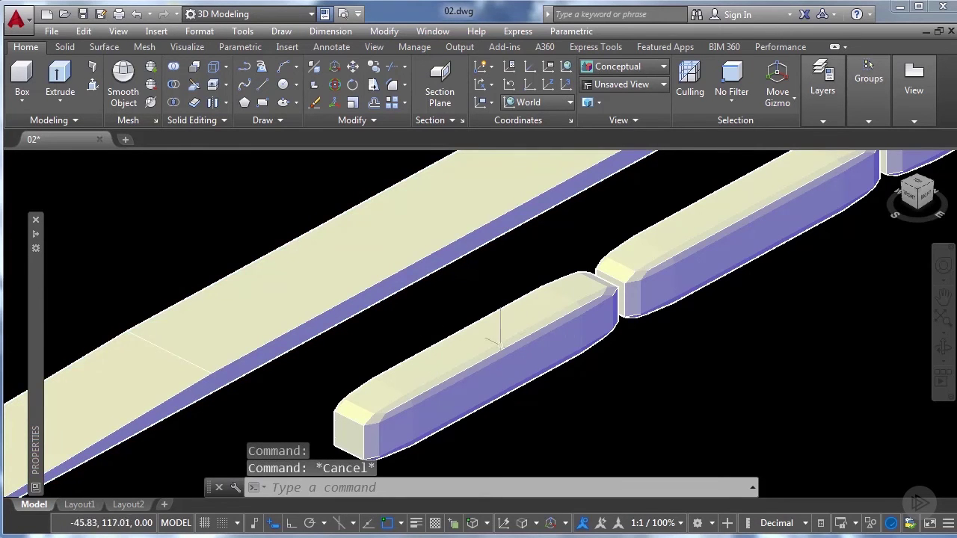
Raise the smoothness of the nearest mesh by two levels with Smooth More and clear the selection
left_click(565, 319)
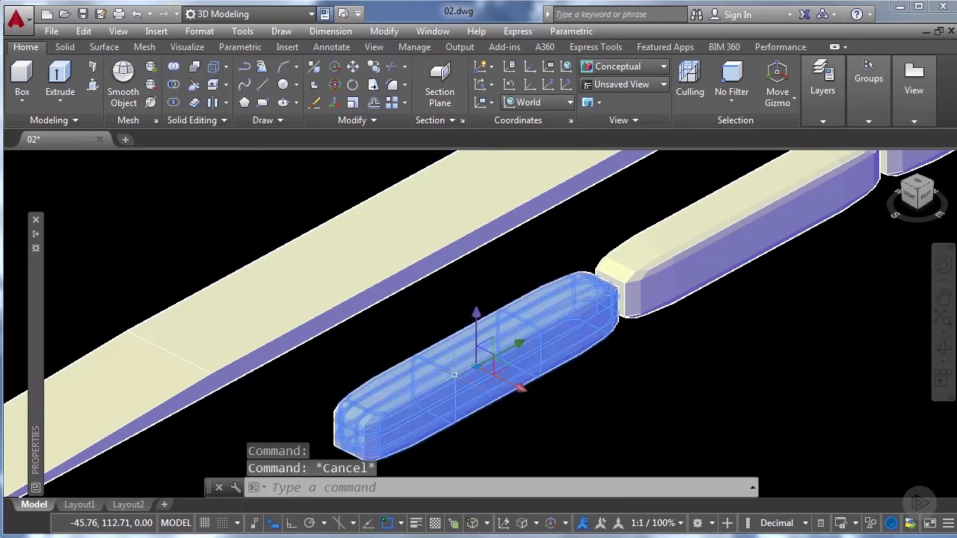
left_click(146, 47)
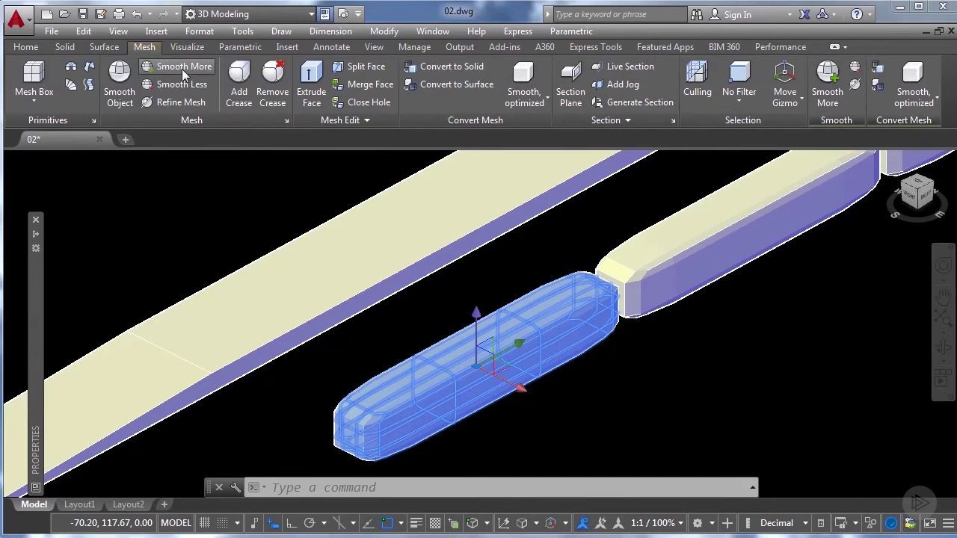
left_click(182, 68)
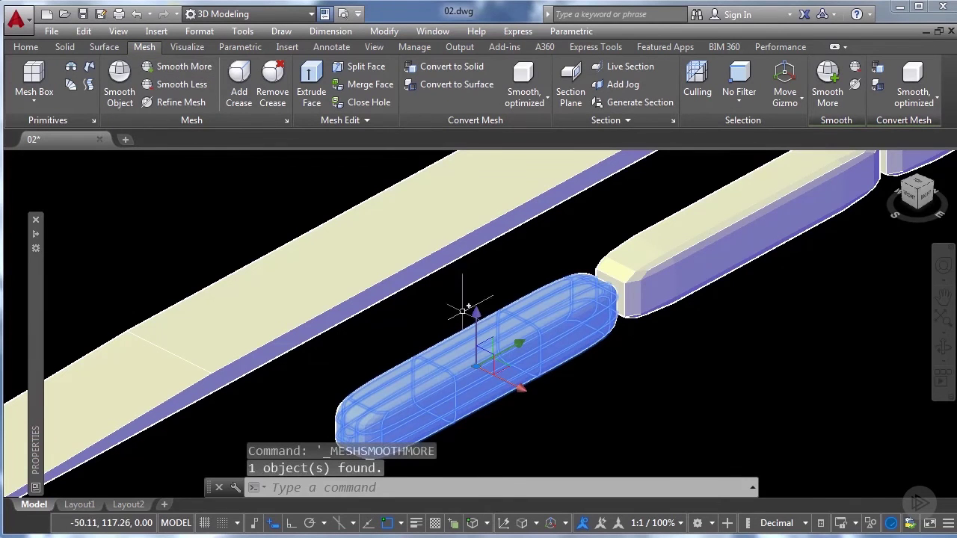
scroll(425, 395, "up", 3)
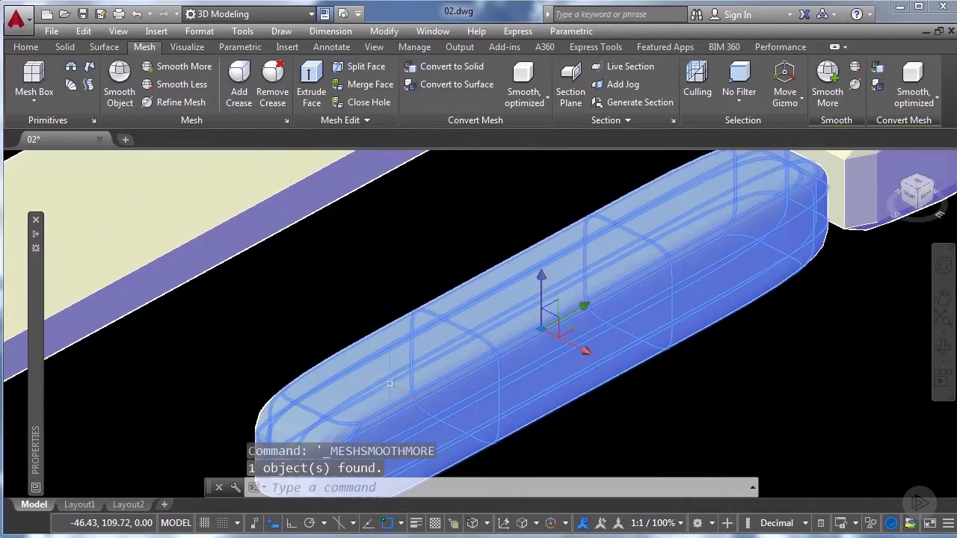
scroll(388, 384, "down", 3)
scroll(385, 389, "up", 3)
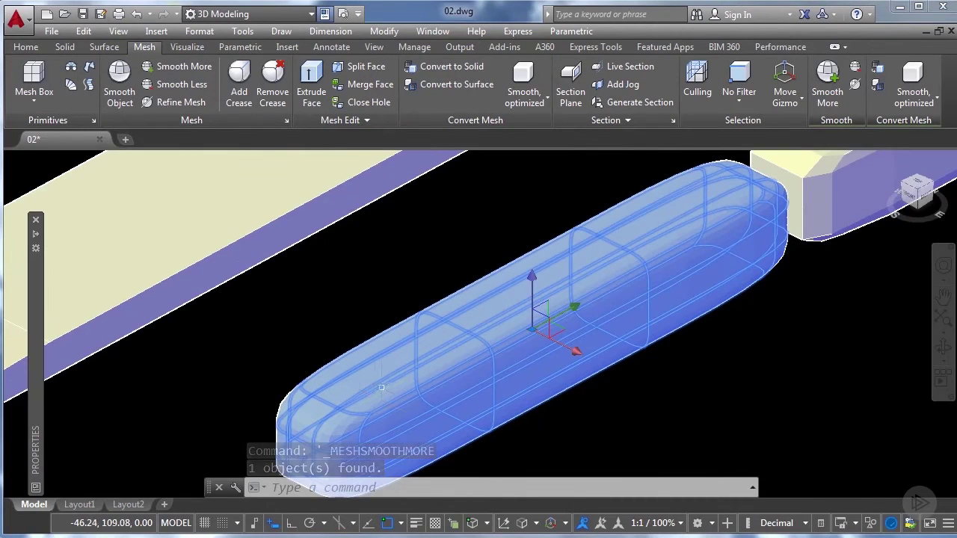
left_click(182, 68)
scroll(334, 400, "down", 3)
key("Escape")
Apply Smooth More to the middle and far meshes together and clear the selection
middle_click_drag(333, 400, 326, 407)
left_click(598, 200)
left_click(419, 313)
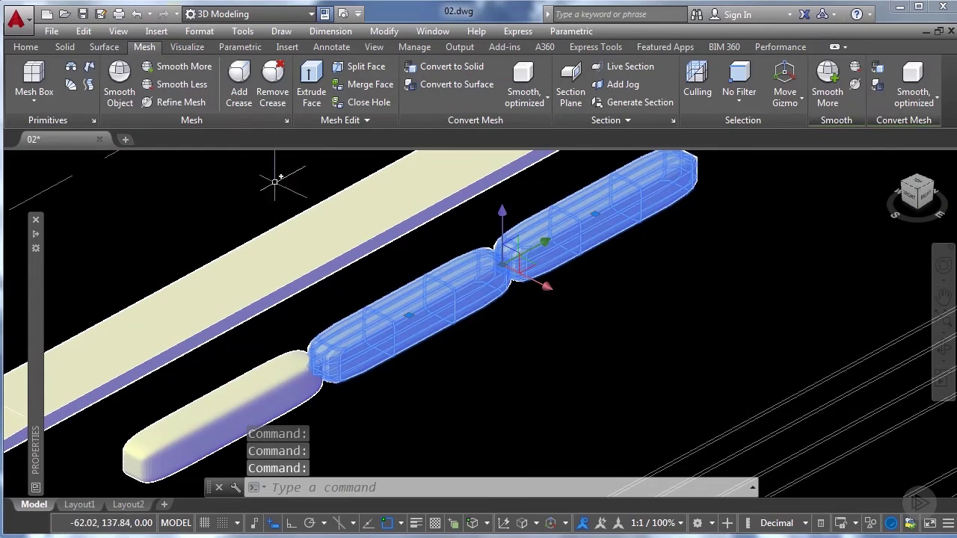
left_click(192, 71)
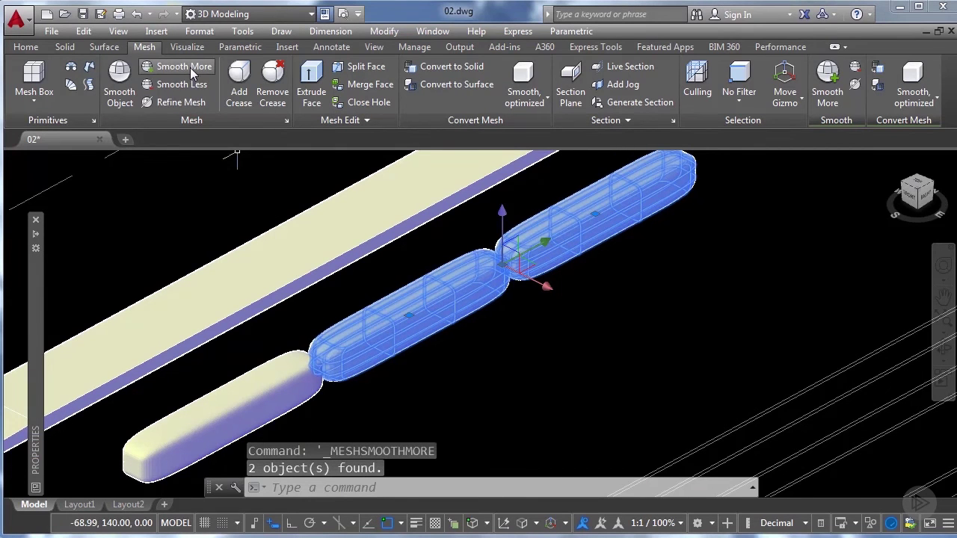
key("Escape")
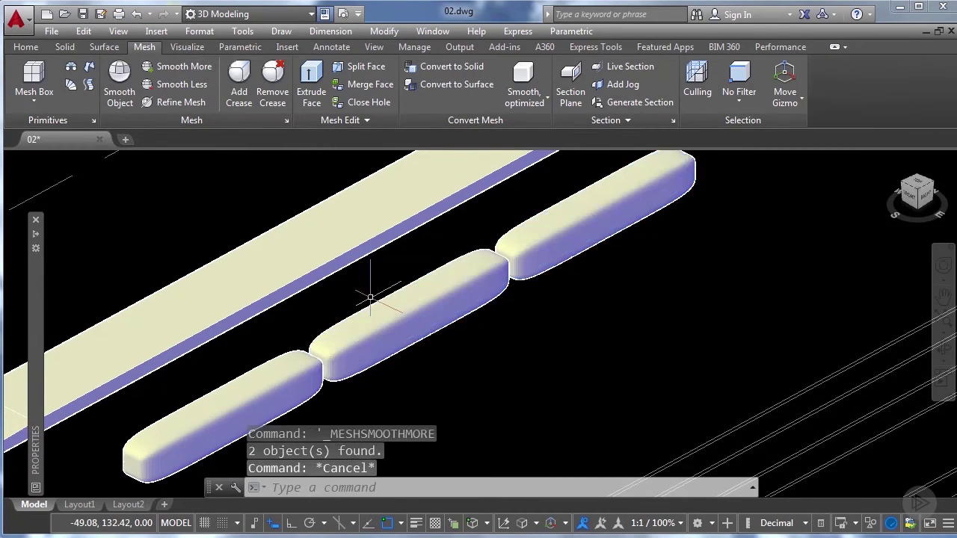
With the Face subobject filter, stretch the three middle faces around the nearest mesh's near end outward about 0.7 along its length
scroll(342, 309, "up", 3)
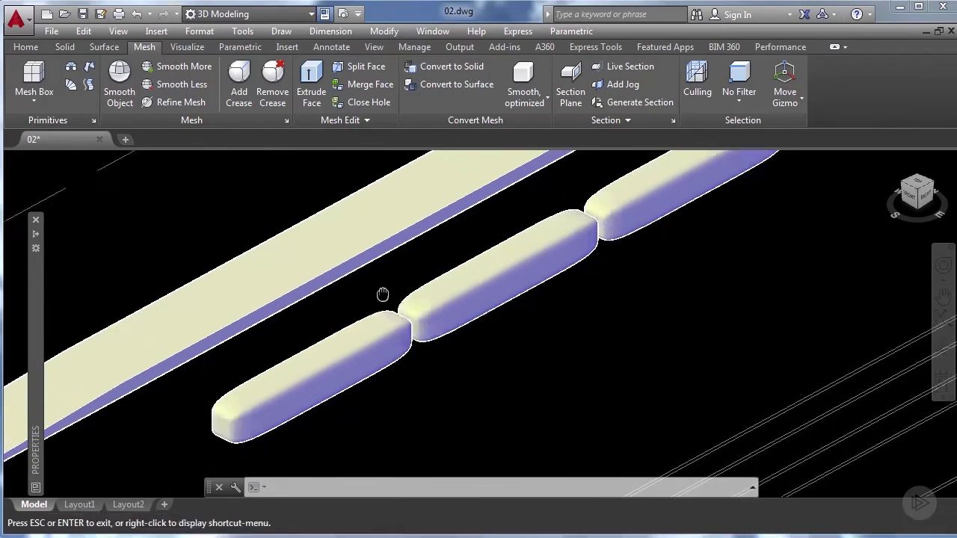
scroll(269, 415, "up", 2)
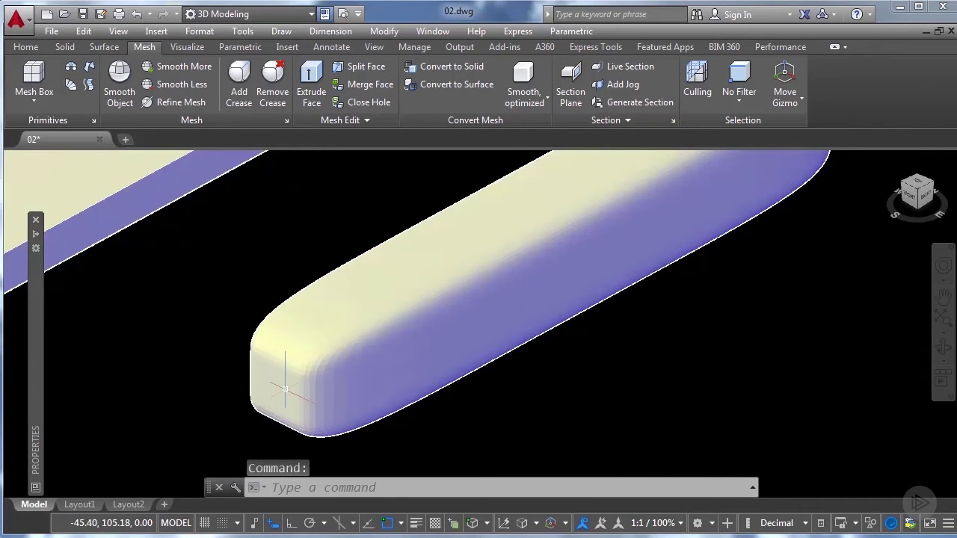
scroll(284, 390, "up", 1)
middle_click_drag(319, 349, 244, 324)
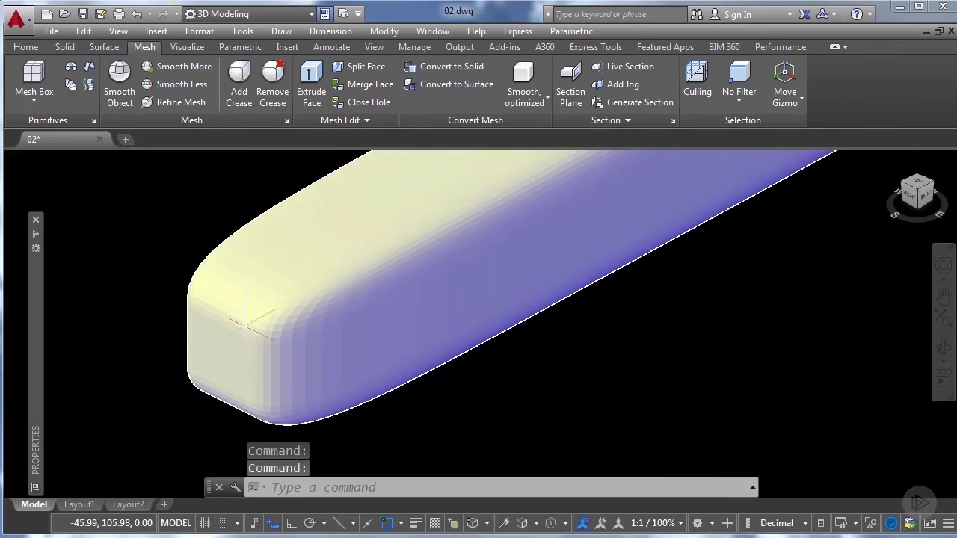
left_click(737, 105)
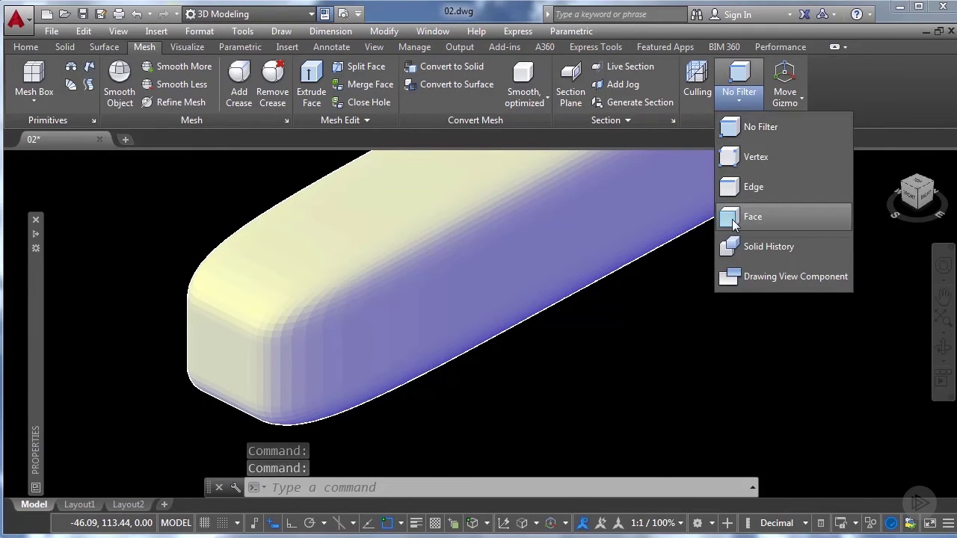
left_click(729, 216)
left_click(253, 338)
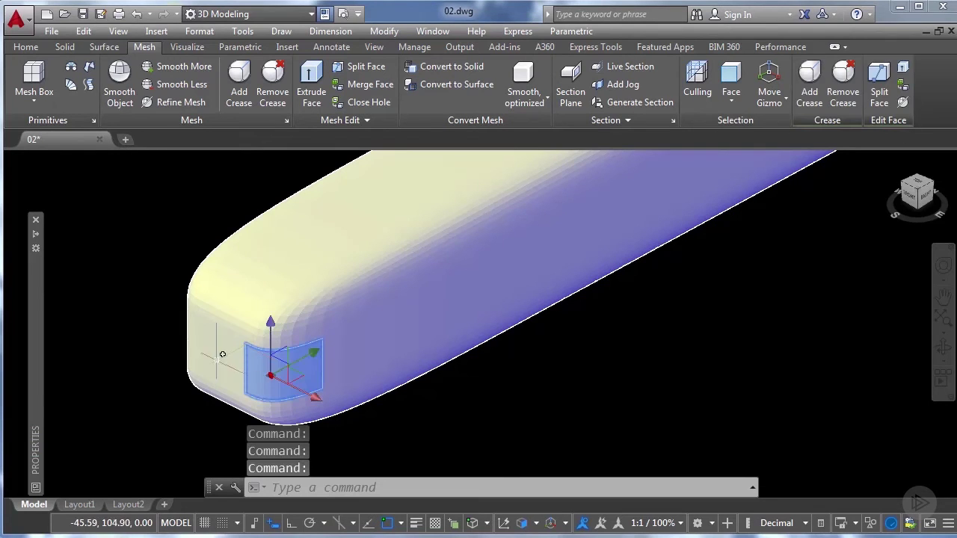
left_click(206, 336)
left_click(199, 337)
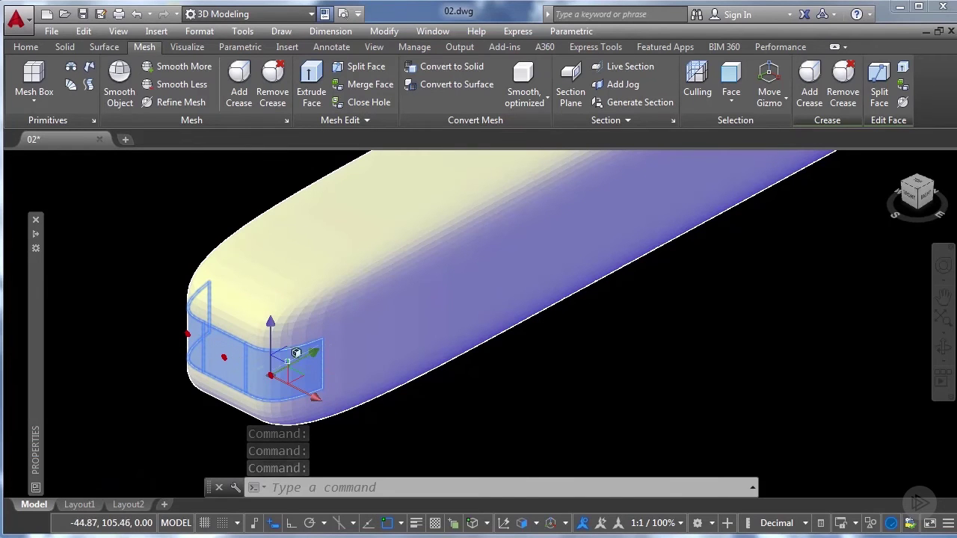
left_click(318, 361)
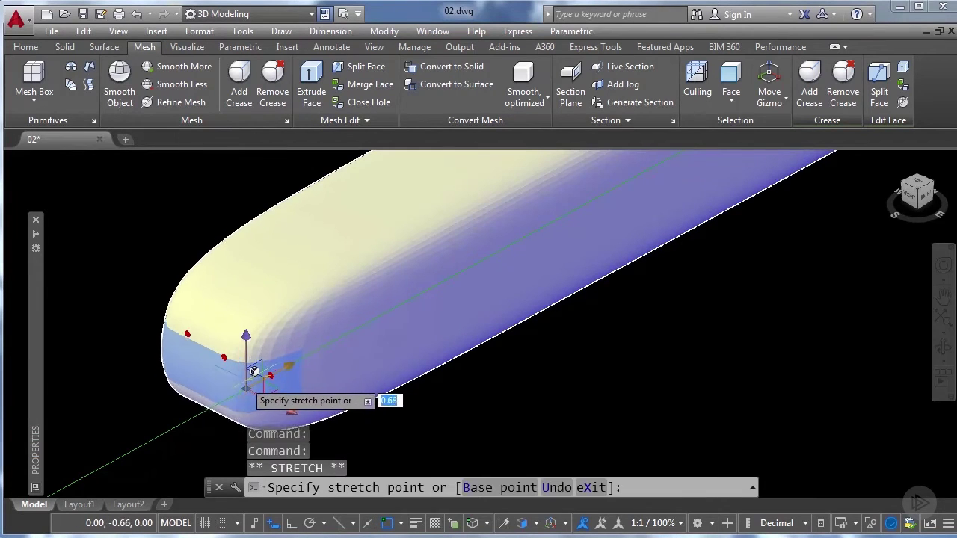
left_click(244, 390)
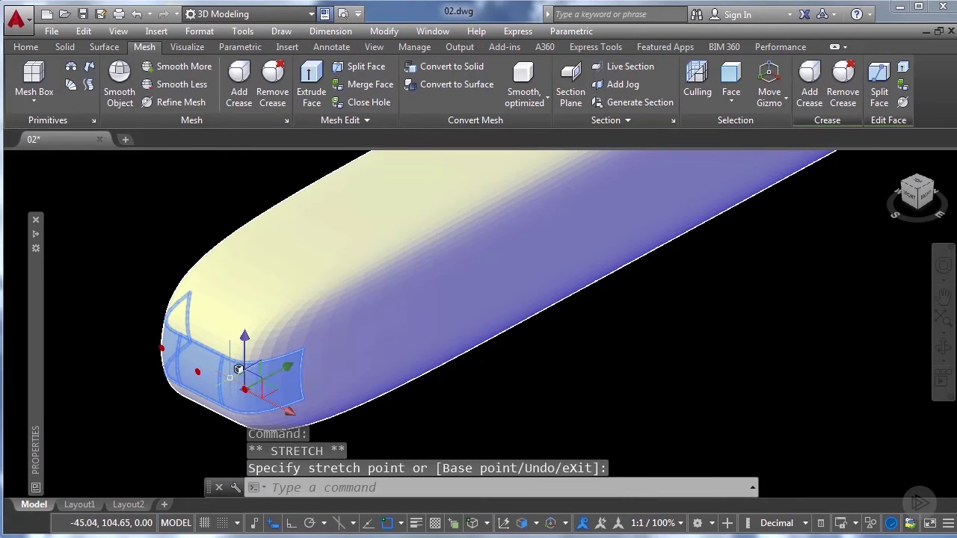
key("Escape")
Stretch only the central face of the nearest mesh's near end further outward along the length to form a nose
left_click(213, 364)
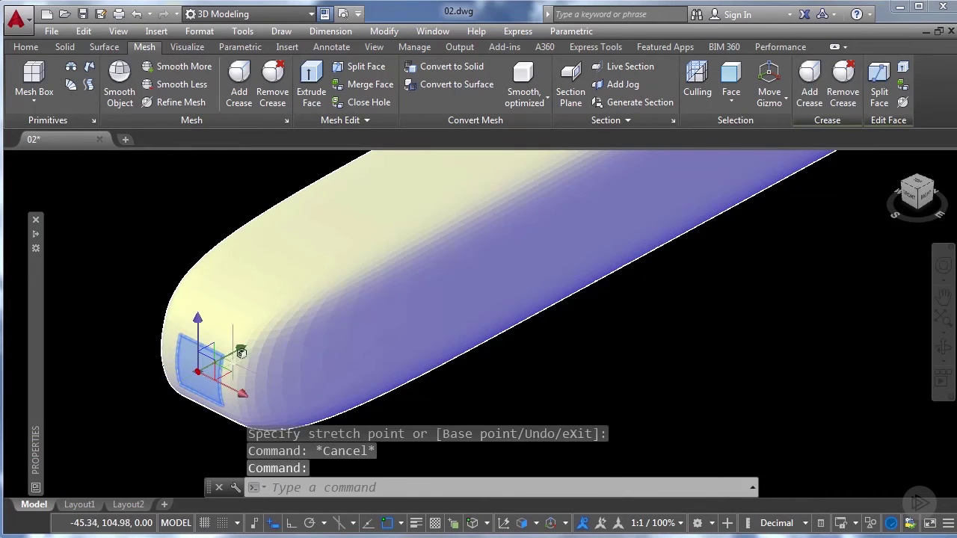
left_click(239, 351)
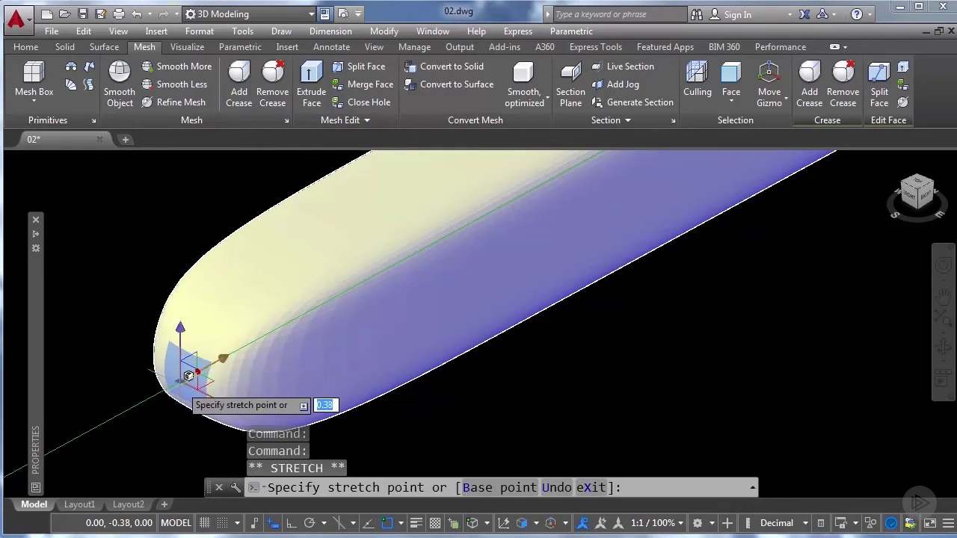
left_click(171, 387)
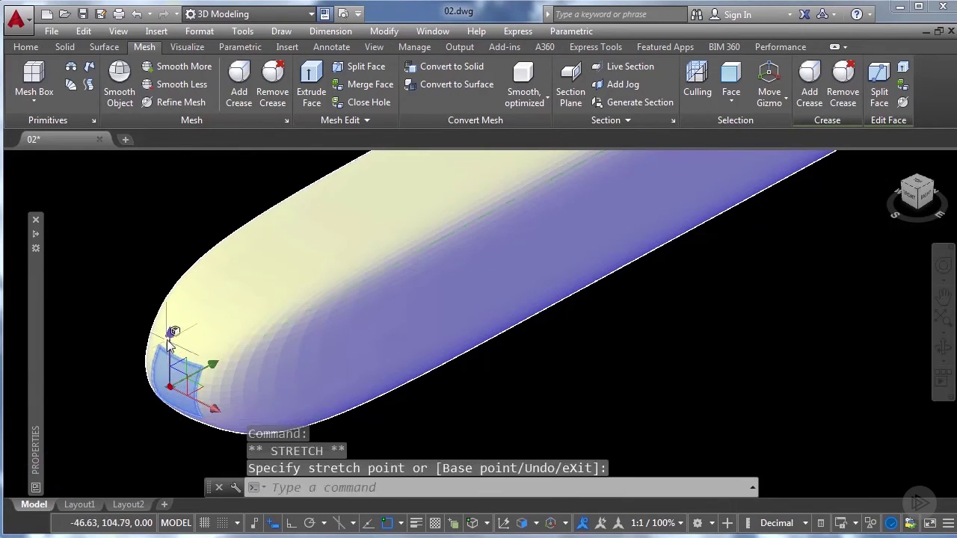
Stretch the central nose face downward along the vertical axis and clear the face selection
left_click(170, 340)
middle_click_drag(172, 370, 205, 308, "shift")
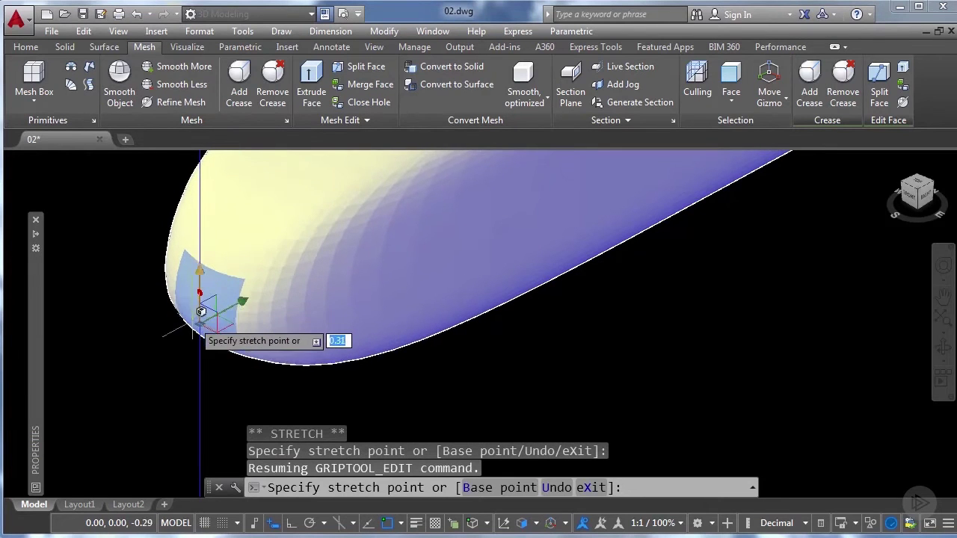
left_click(200, 342)
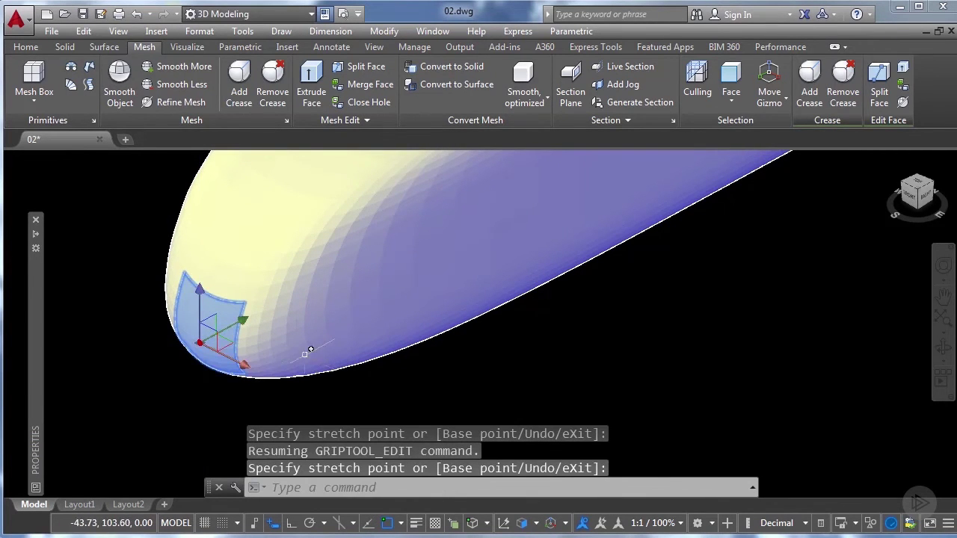
key("Escape")
middle_click_drag(374, 346, 391, 337, "shift")
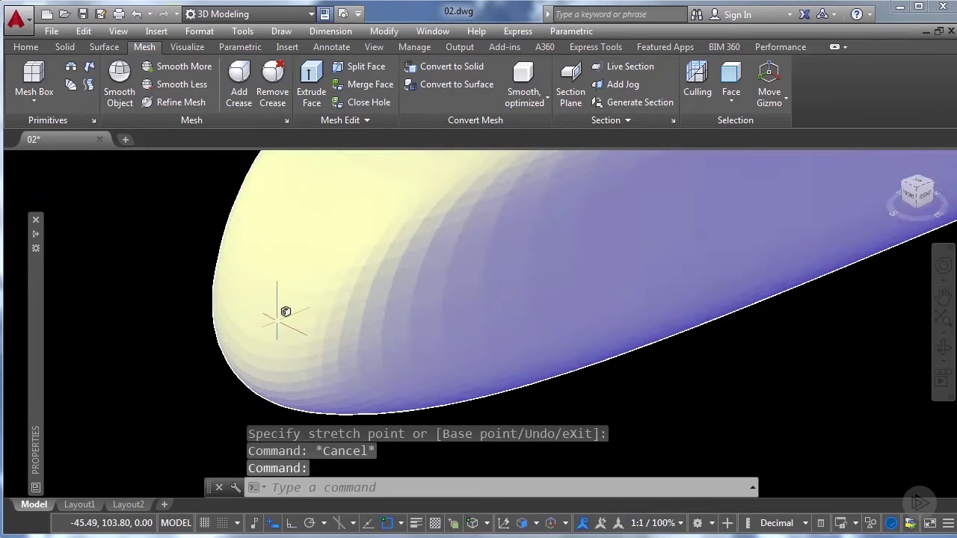
scroll(277, 323, "down", 2)
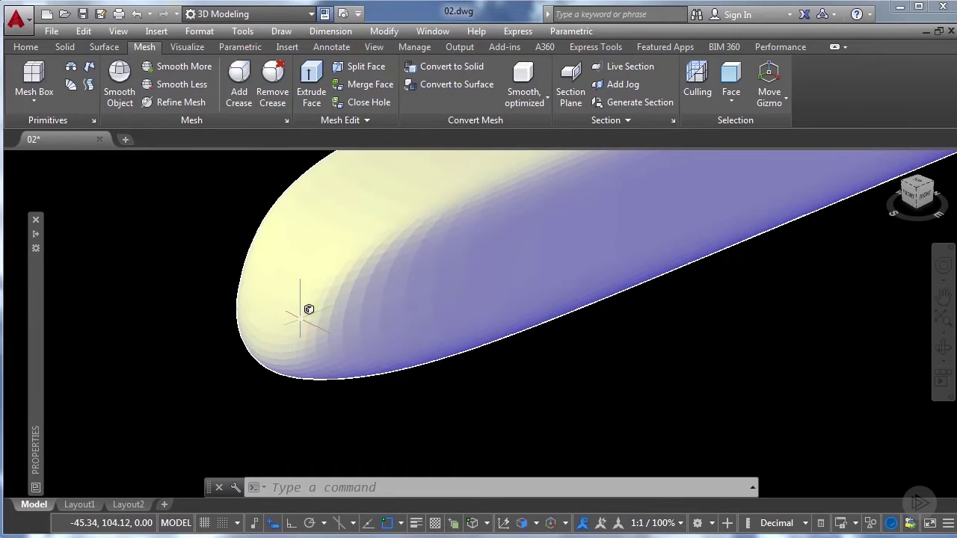
Switch the visual style to X-Ray to expose the mesh edges around the gap between the nearest and middle train cars
scroll(342, 299, "down", 2)
middle_click_drag(433, 297, 546, 293, "shift")
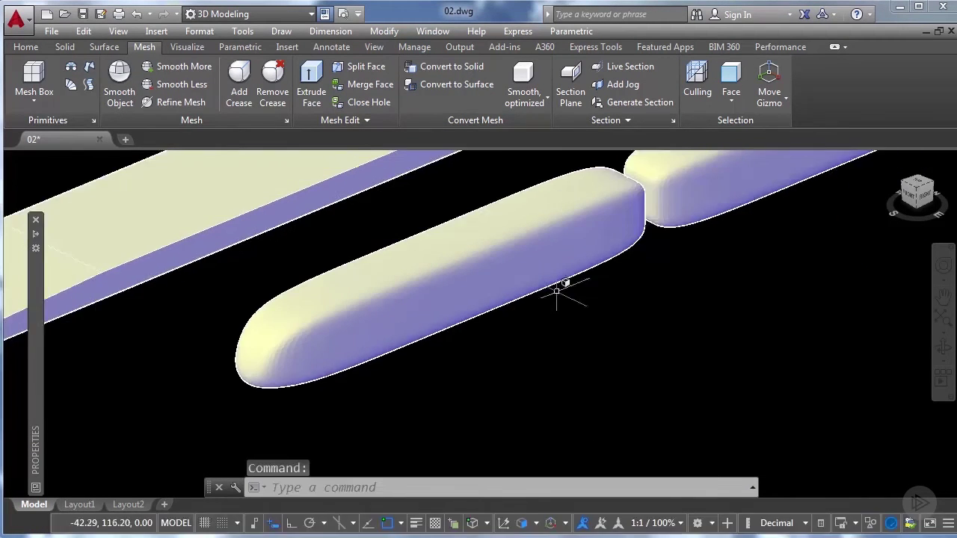
scroll(549, 284, "up", 4)
middle_click_drag(600, 272, 533, 310, "shift")
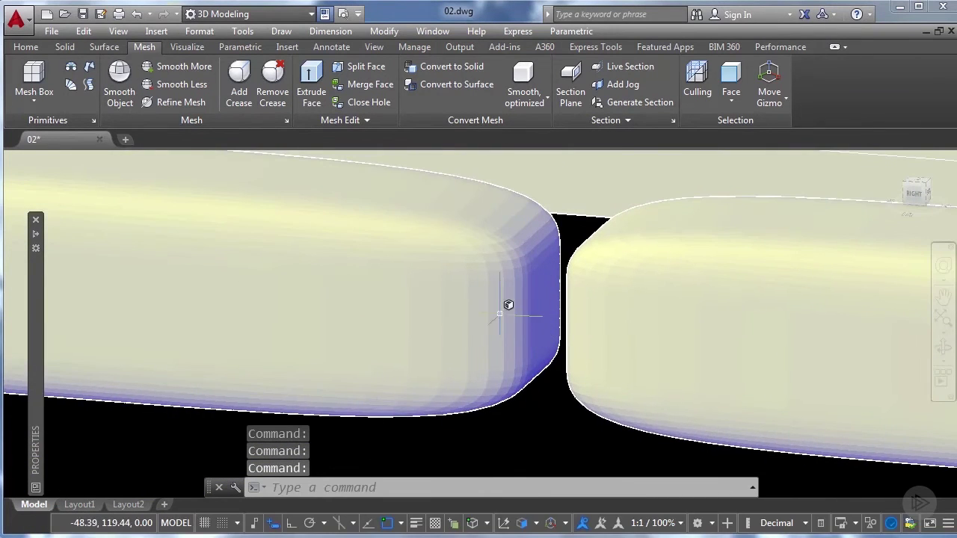
left_click(27, 48)
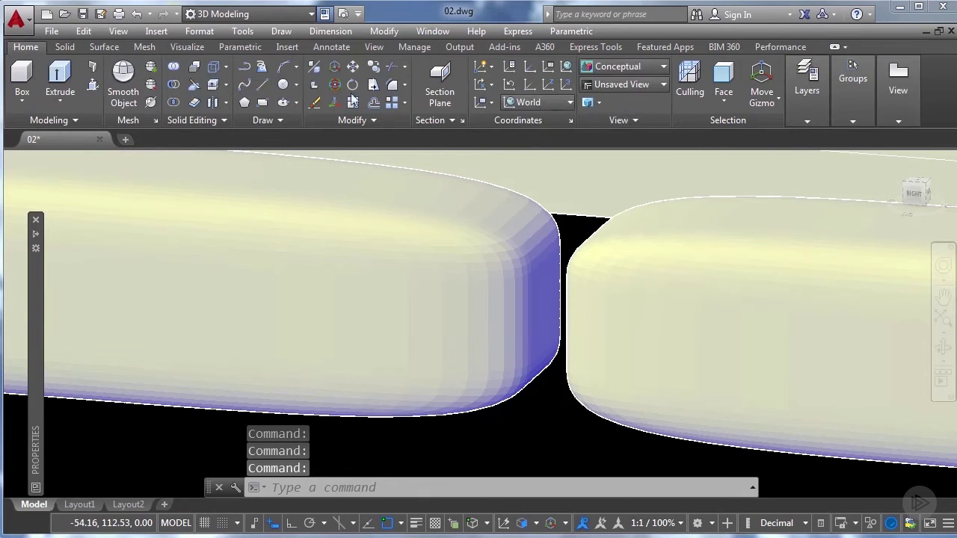
left_click(617, 66)
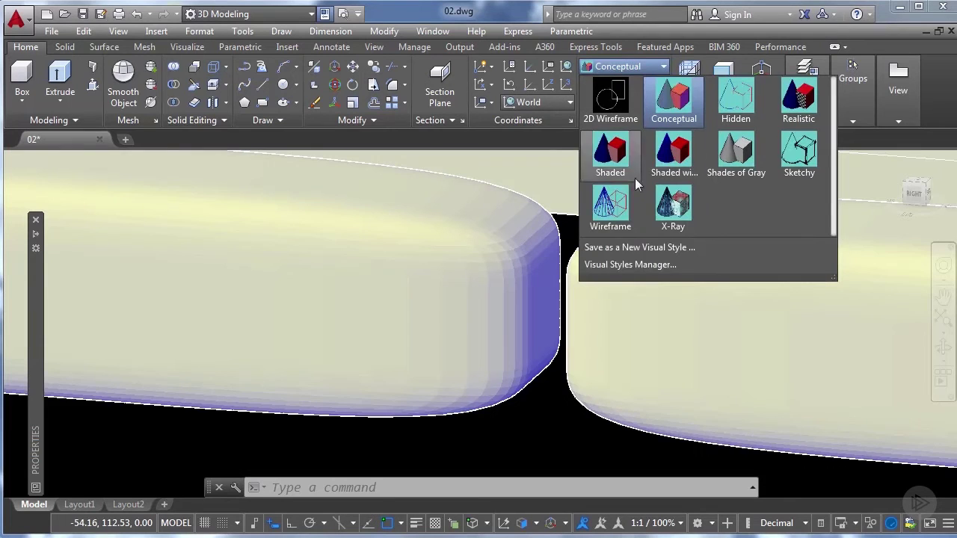
left_click(673, 203)
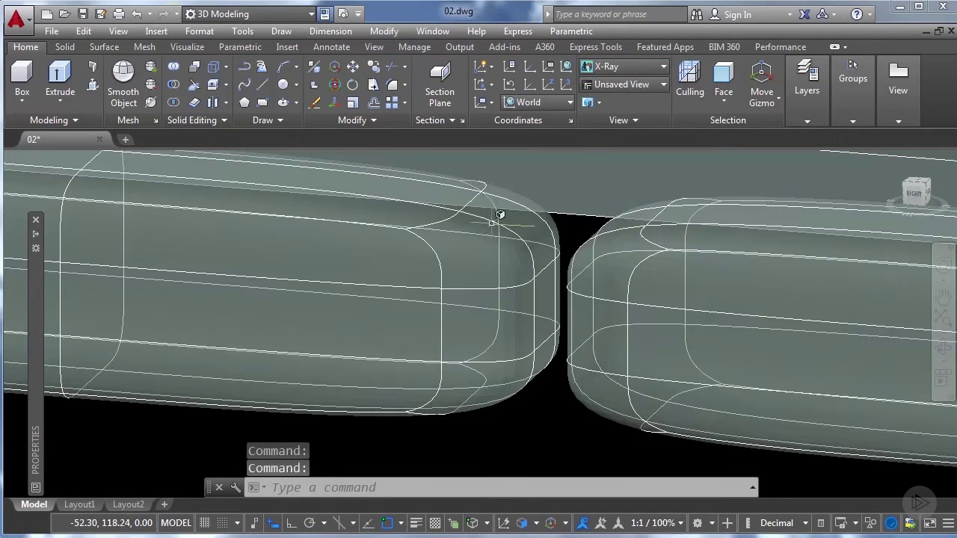
With the Edge subobject filter, stretch the four edges around the nearest car's far end face inward 0.2 along its length and clear the selection
scroll(538, 305, "up", 2)
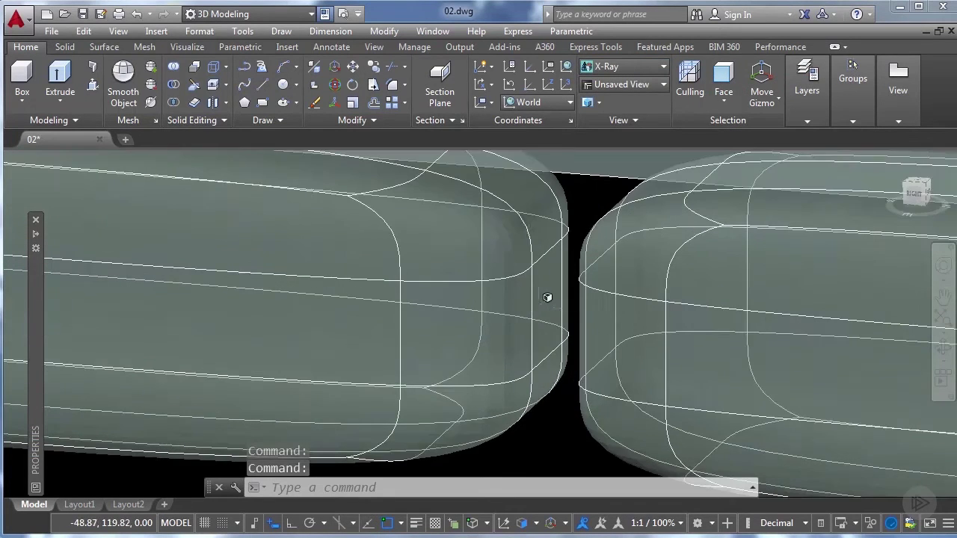
left_click(720, 101)
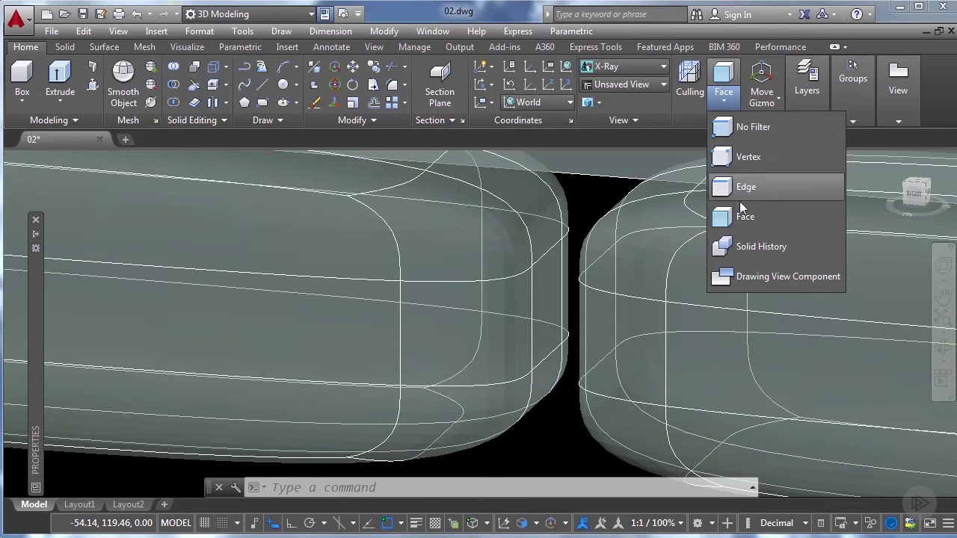
left_click(743, 186)
left_click(543, 254)
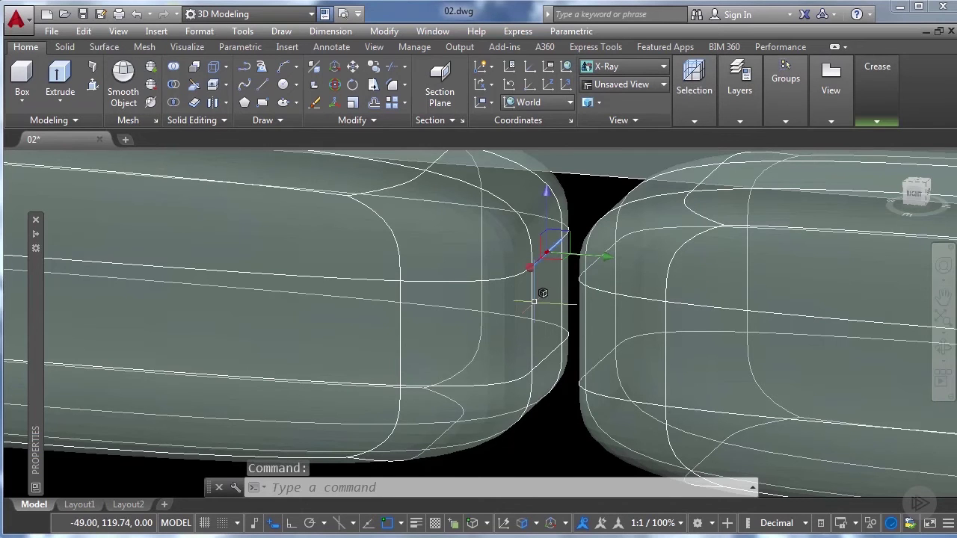
left_click(533, 302)
left_click(556, 347)
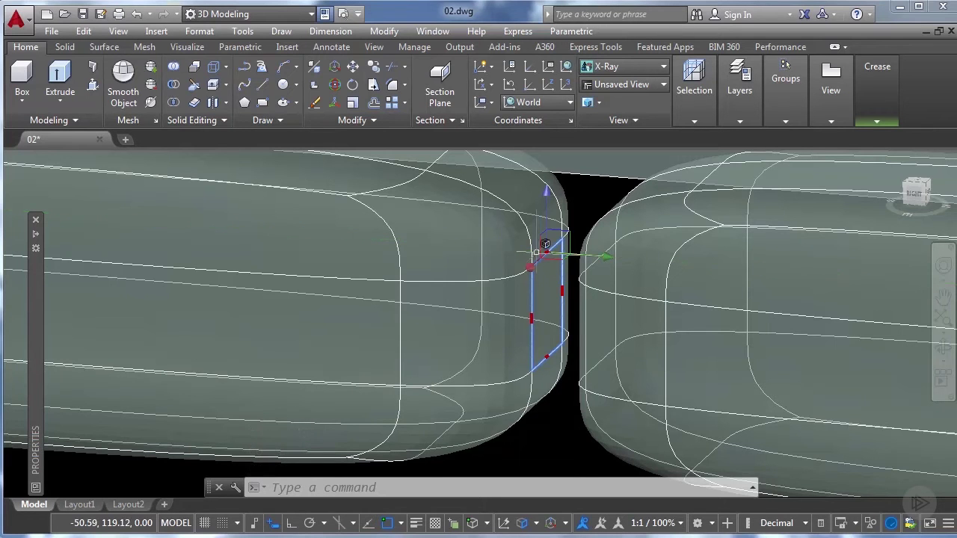
left_click(602, 261)
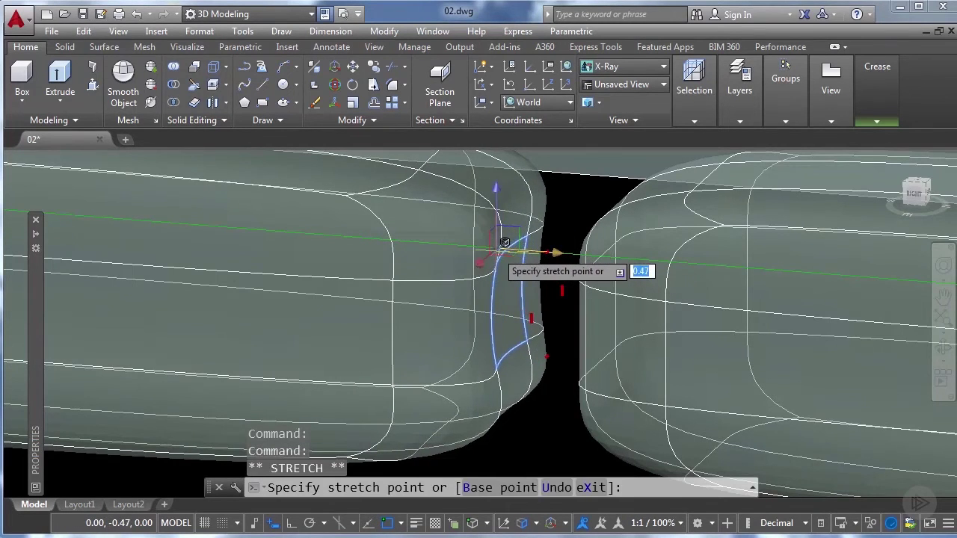
key("Return")
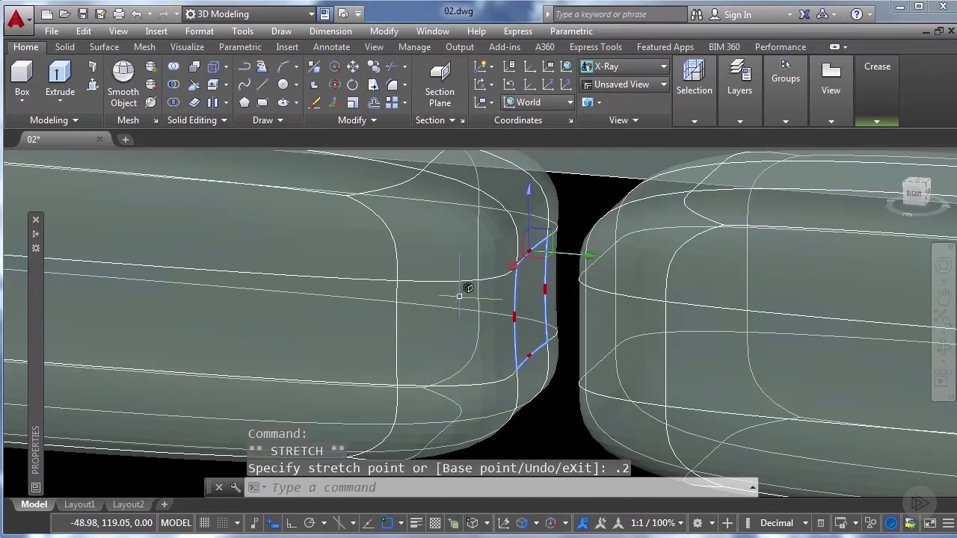
middle_click_drag(472, 326, 487, 440, "shift")
middle_click_drag(545, 292, 549, 363, "shift")
key("Escape")
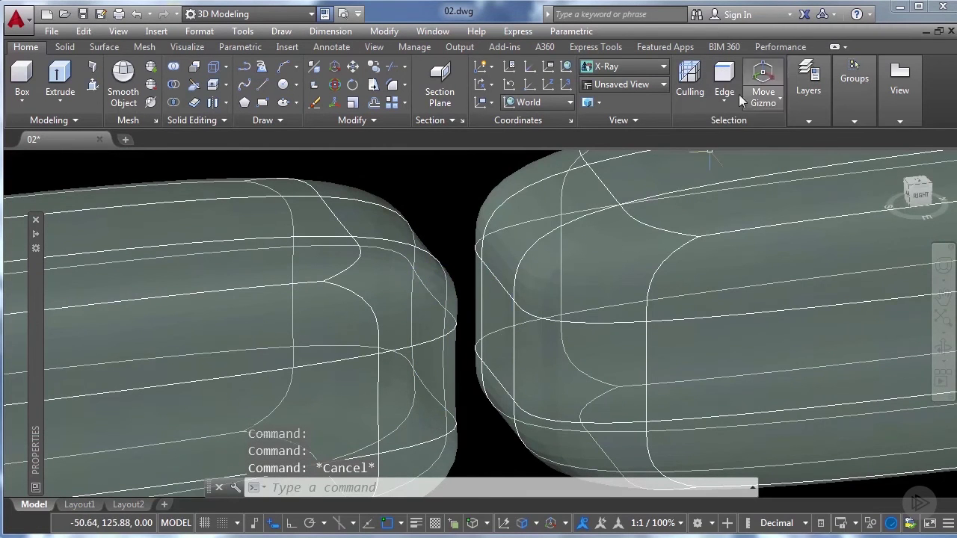
Stretch the four edges around the middle car's facing end 0.2 outward towards the nearest car and clear the selection
left_click(506, 280)
left_click(515, 336)
left_click(493, 374)
left_click(478, 305)
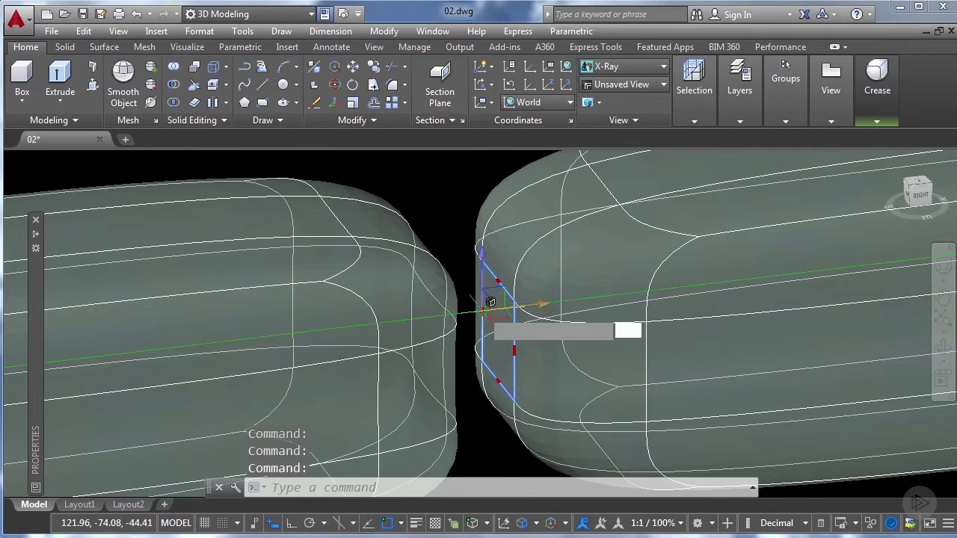
left_click(491, 302)
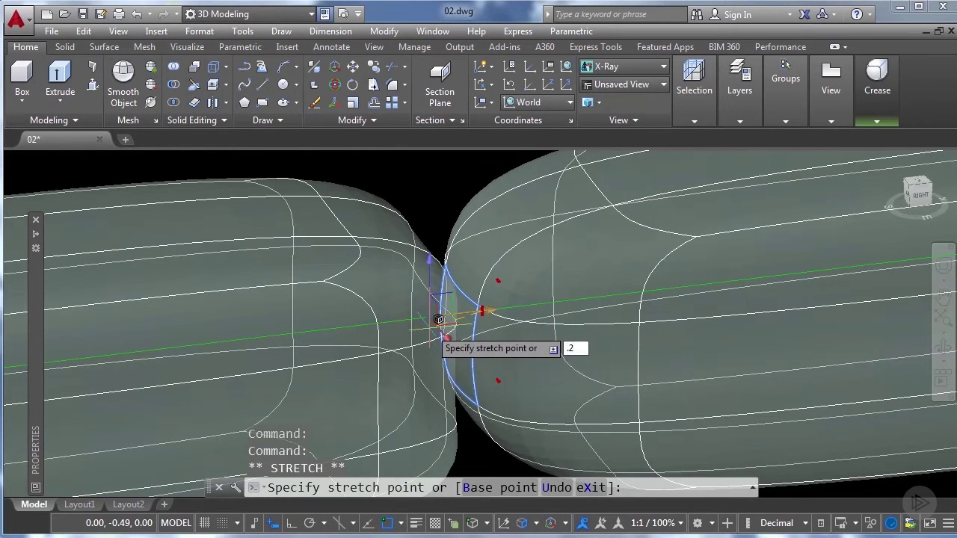
key("Return")
key("Escape")
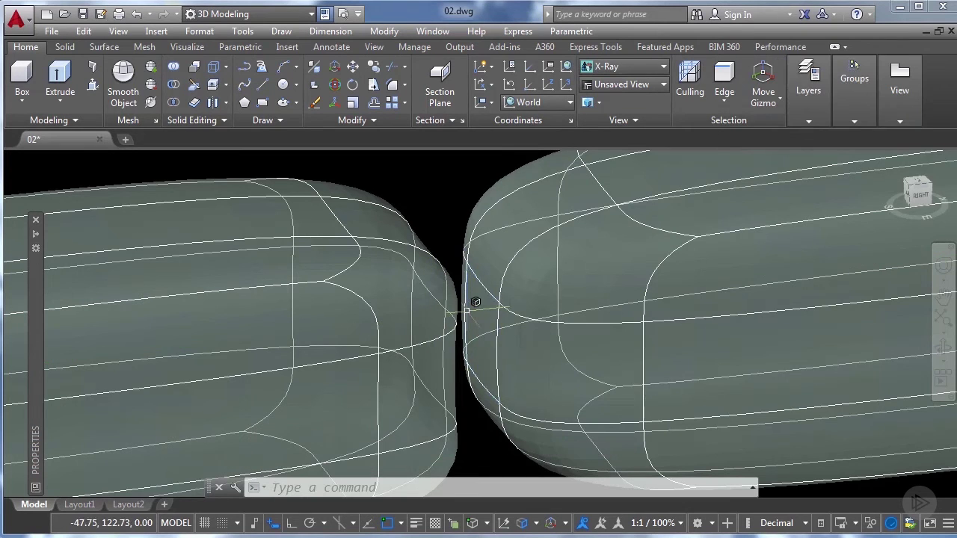
Stretch the four end-face edges on each side of the gap between the middle and far cars together 0.2 towards the nearest car, clearing the selection
scroll(475, 302, "down", 3)
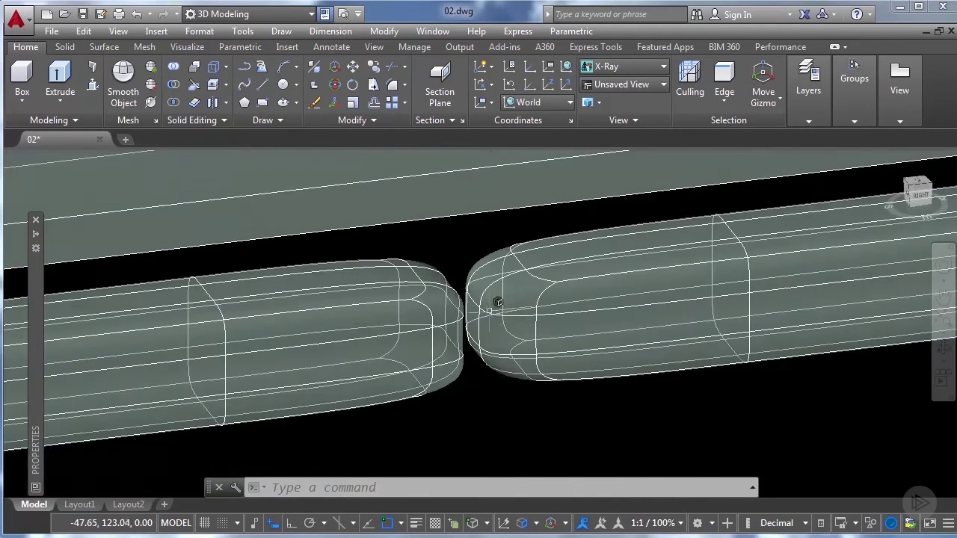
middle_click_drag(640, 304, 429, 341)
scroll(409, 337, "up", 2)
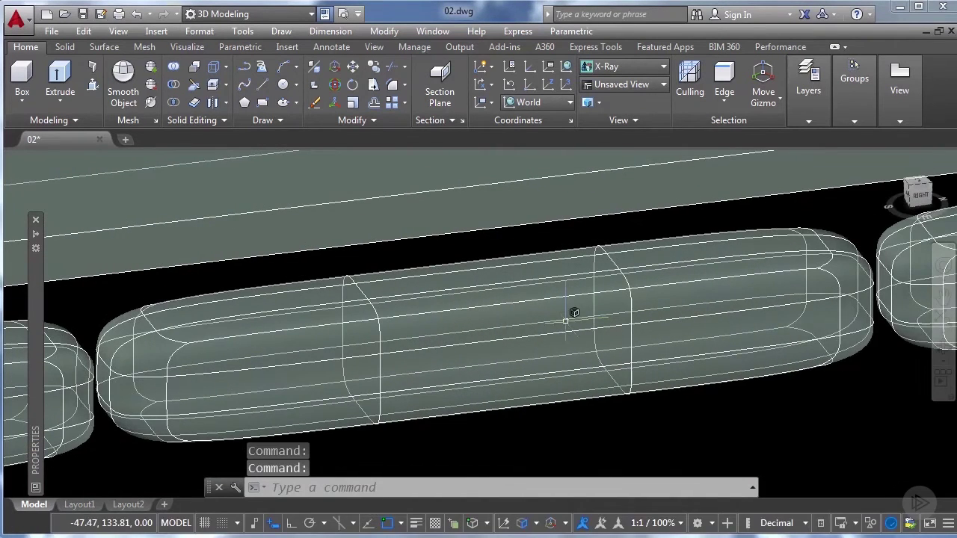
scroll(772, 312, "up", 2)
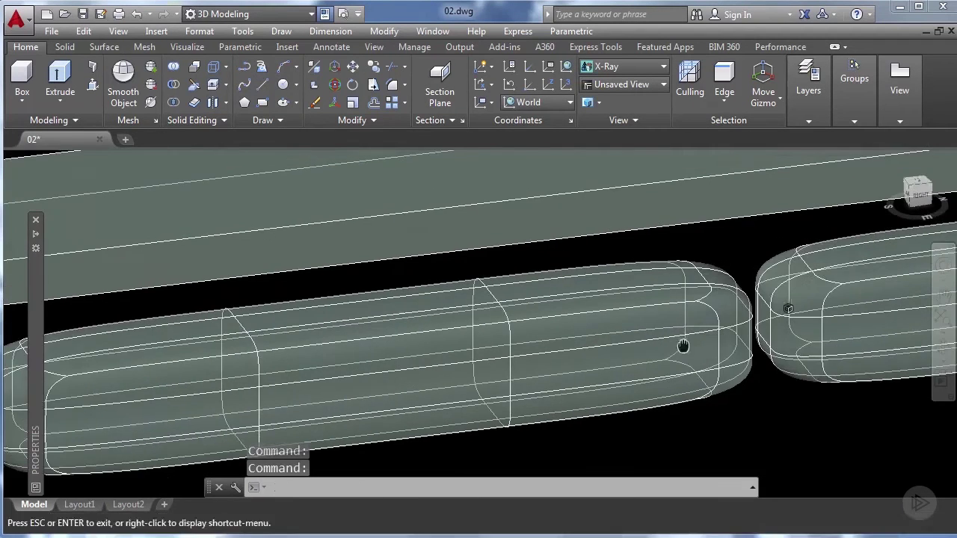
scroll(751, 315, "up", 1)
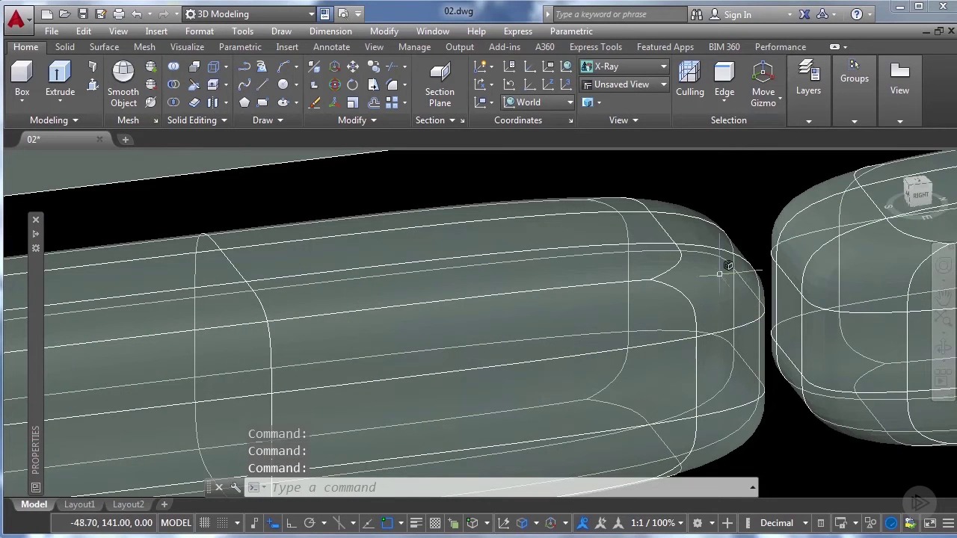
left_click(726, 105)
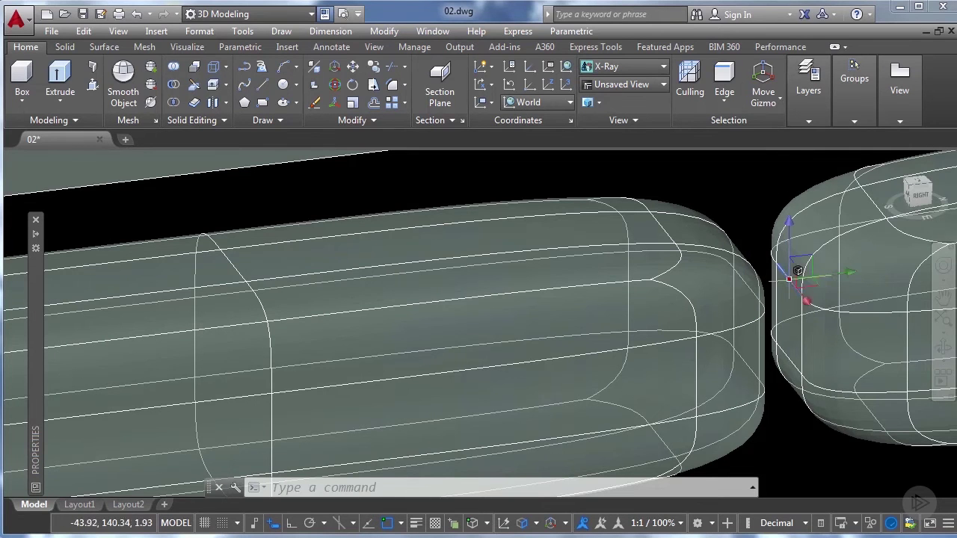
left_click(807, 322)
left_click(801, 334)
left_click(790, 354)
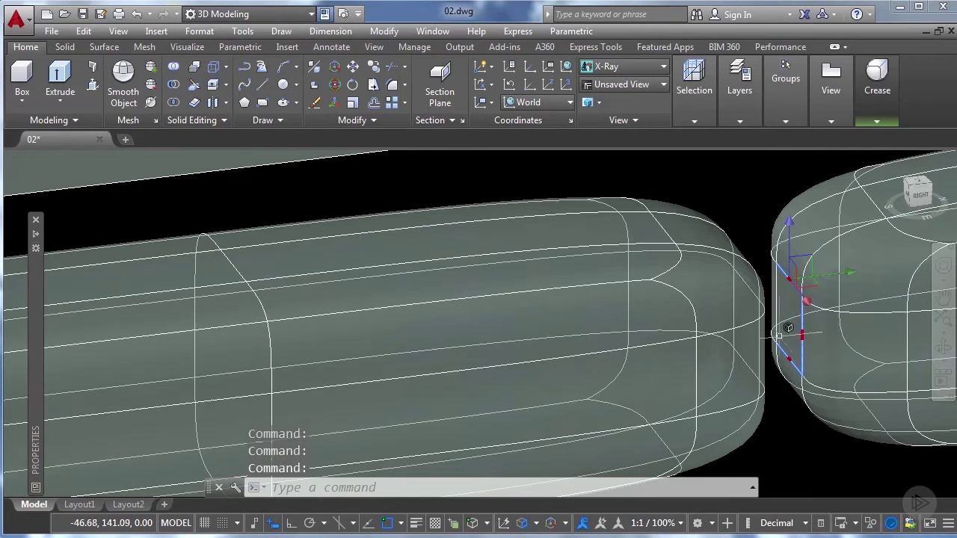
left_click(775, 299)
middle_click_drag(770, 321, 717, 321, "shift")
left_click(737, 303)
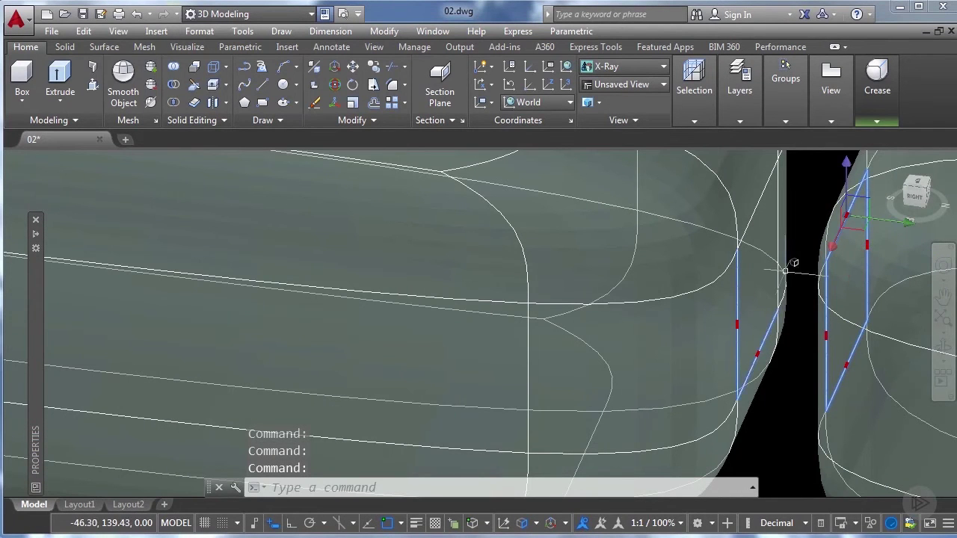
left_click(777, 230)
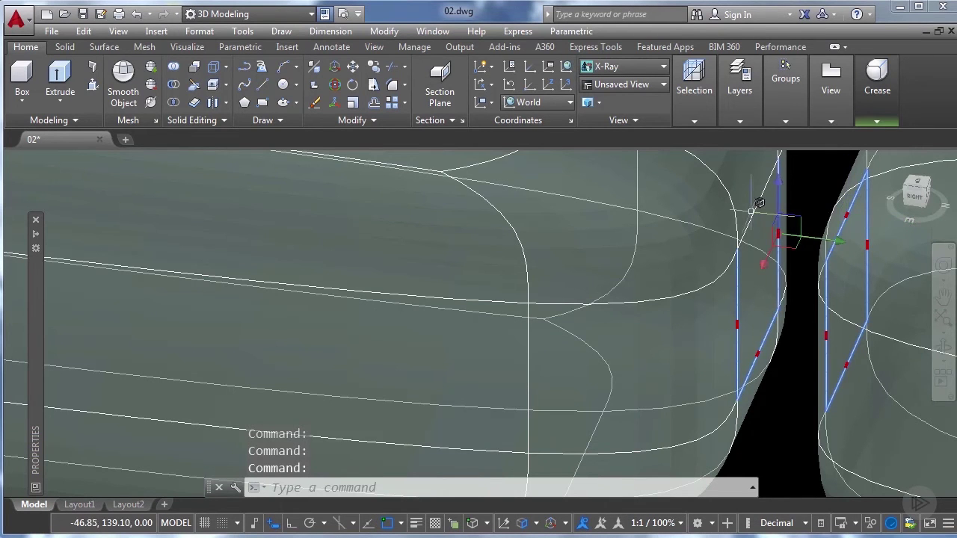
scroll(793, 261, "down", 2)
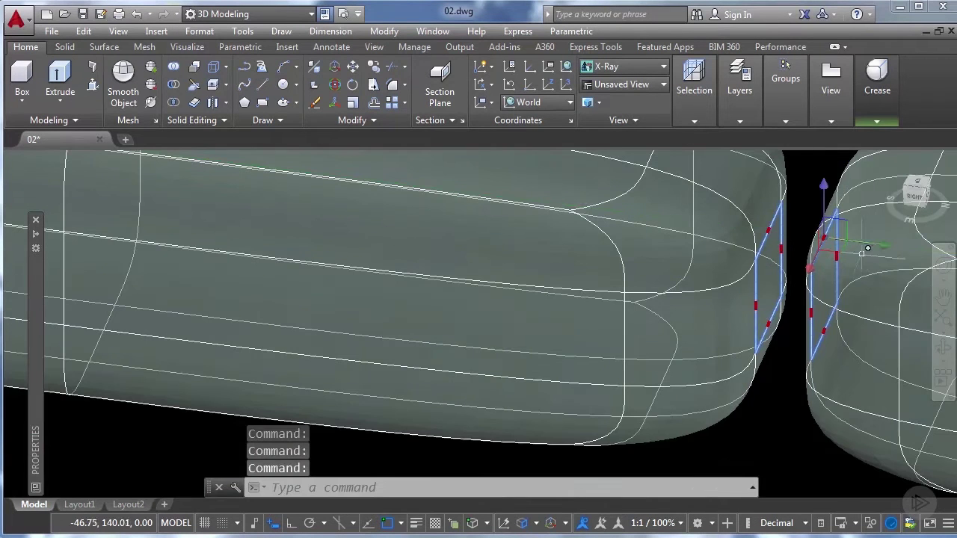
left_click(831, 229)
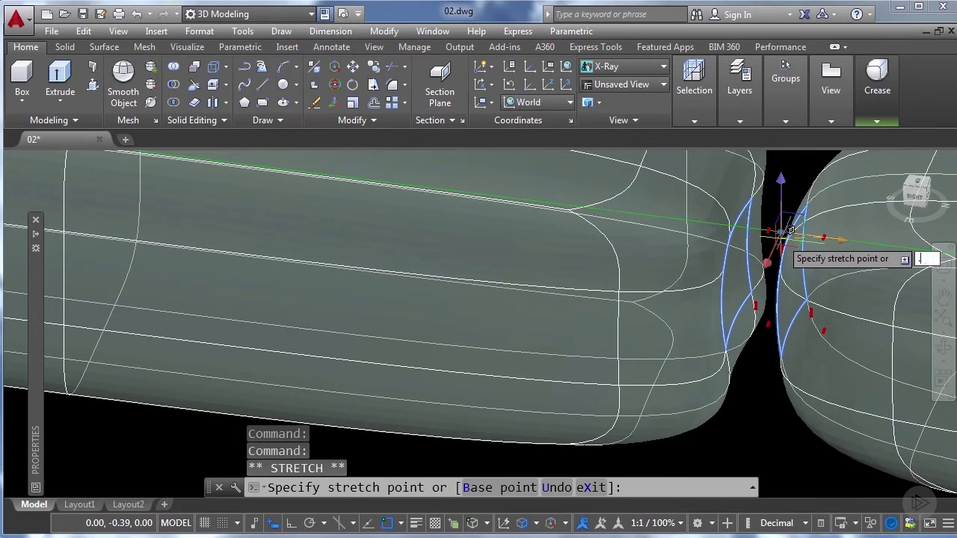
key("Return")
key("Escape")
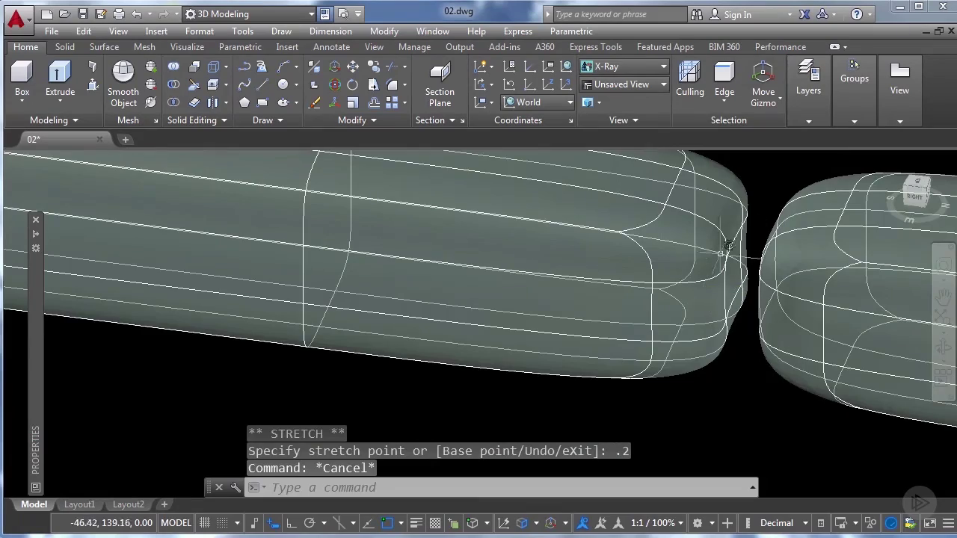
Reset the subobject selection filter to No Filter, with the slab and the whole row of train cars in view
middle_click_drag(617, 285, 651, 276, "shift")
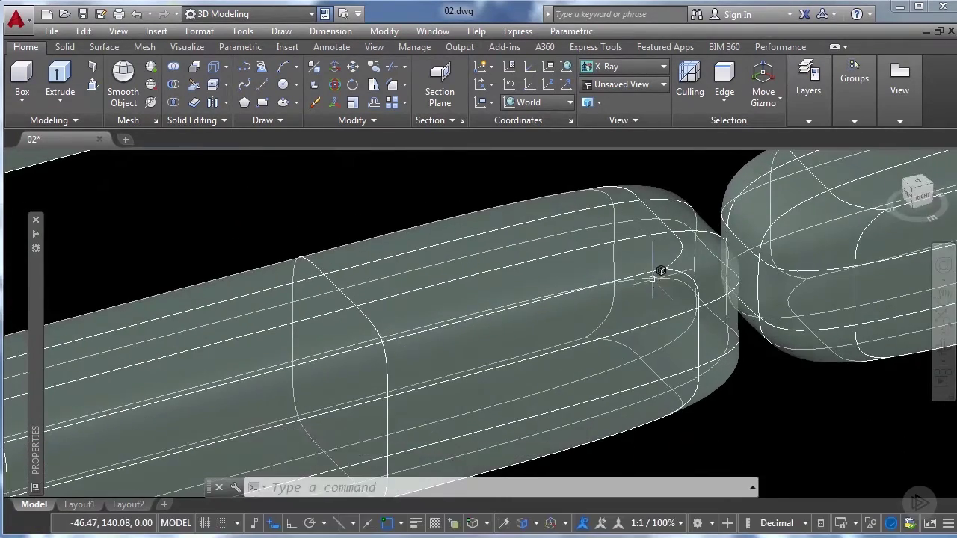
scroll(658, 271, "down", 3)
scroll(658, 270, "down", 3)
key("Escape")
middle_click_drag(621, 324, 668, 321)
scroll(668, 320, "down", 3)
scroll(542, 329, "up", 3)
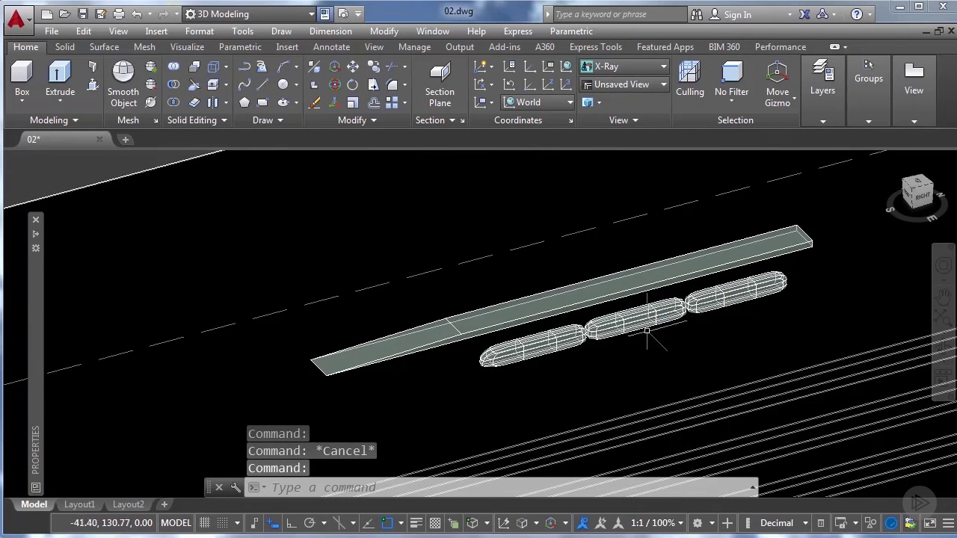
Isolate the Trains layer by picking the far train car, hiding the other layers
left_click(823, 121)
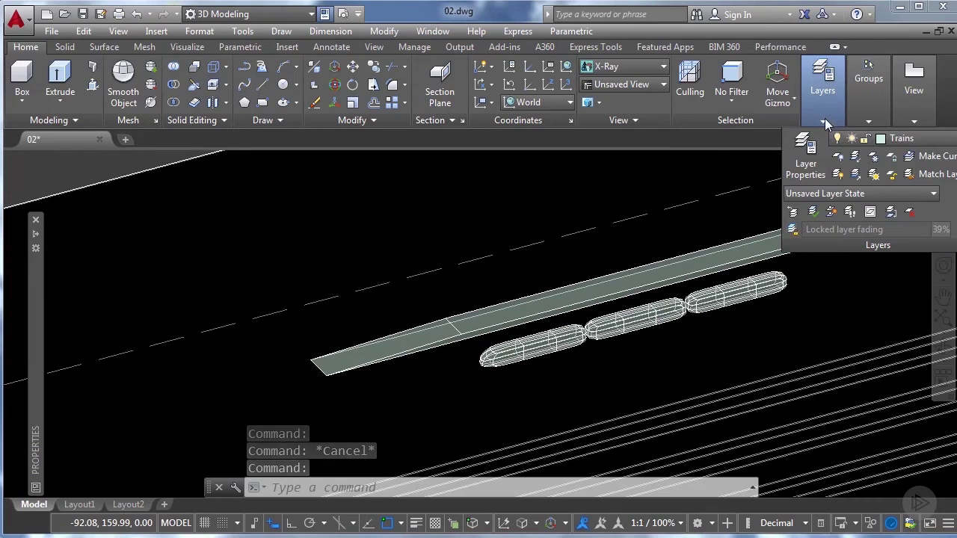
left_click(854, 160)
left_click(702, 303)
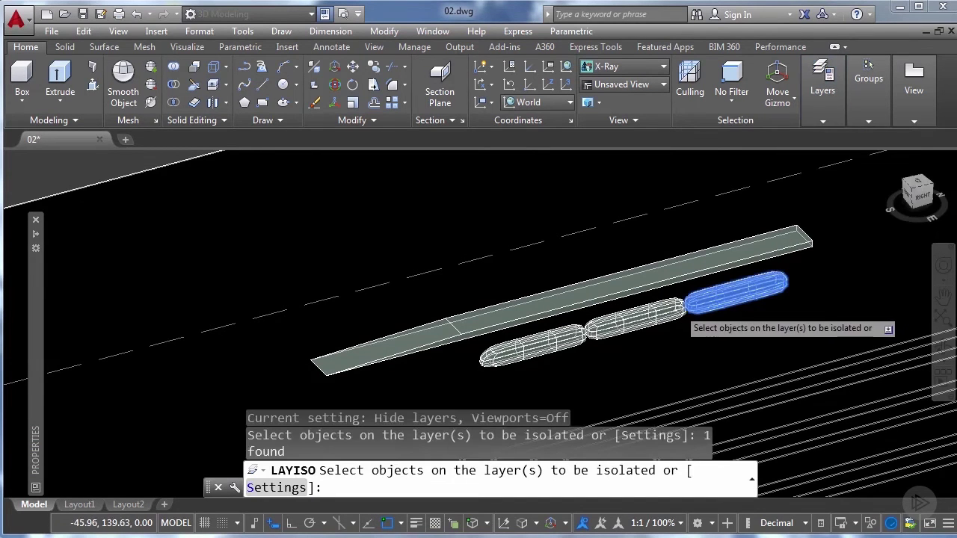
key("Return")
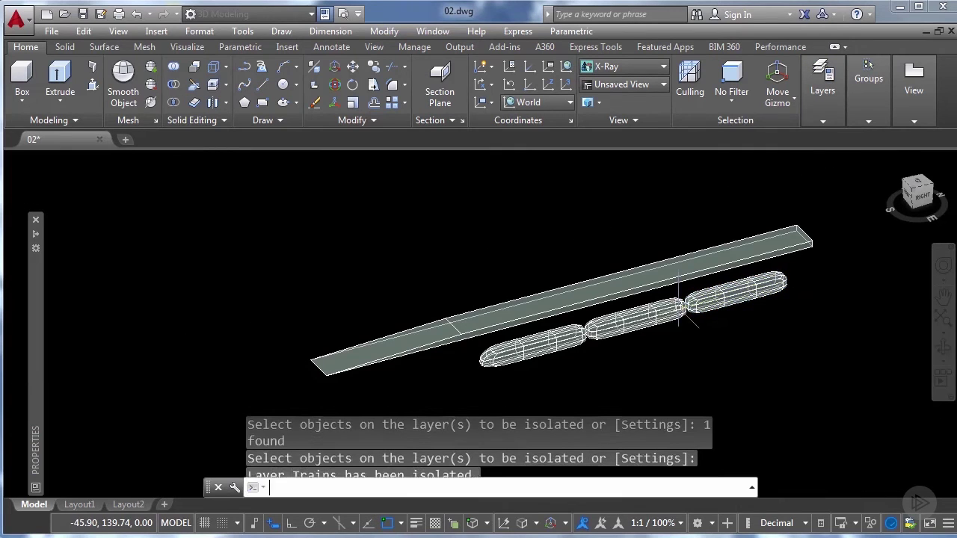
scroll(664, 337, "down", 6)
scroll(664, 336, "up", 6)
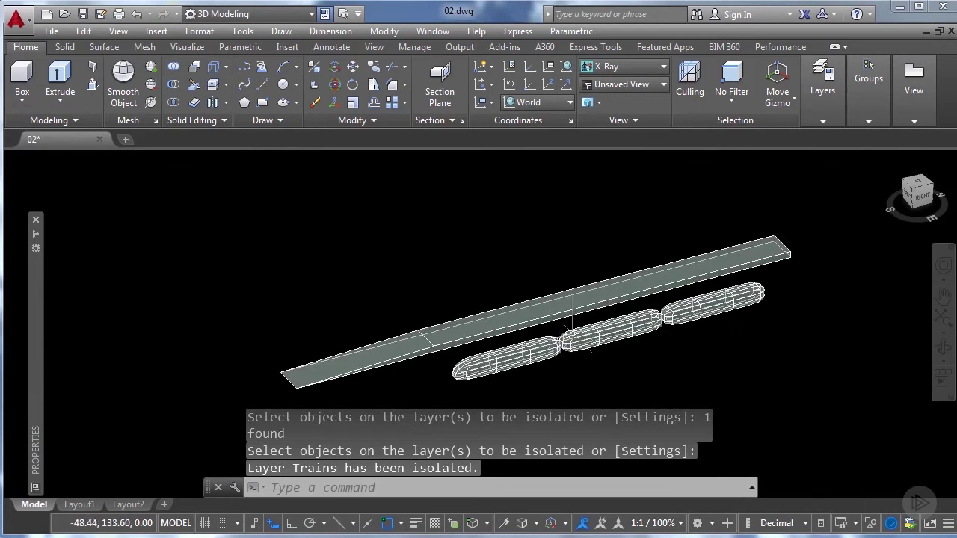
scroll(581, 338, "up", 2)
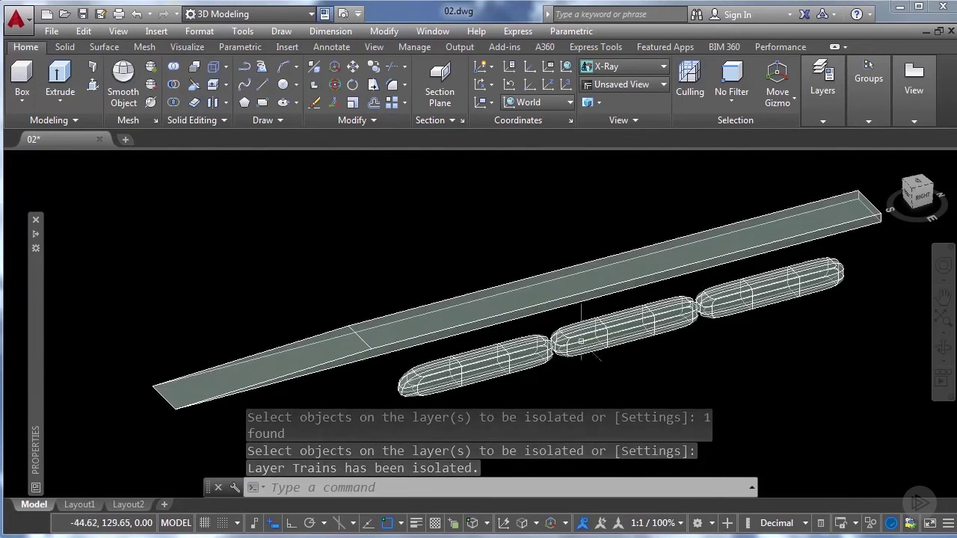
scroll(607, 351, "down", 3)
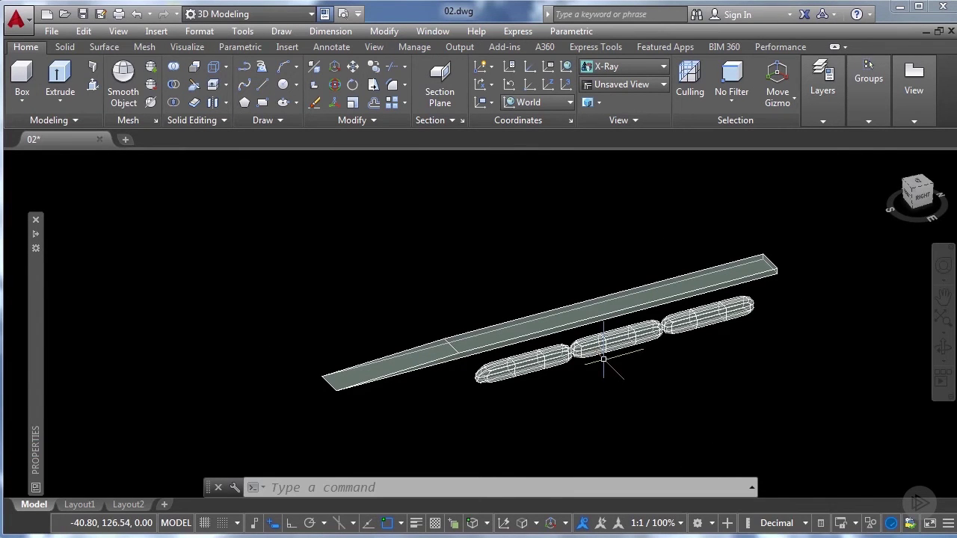
scroll(474, 384, "up", 6)
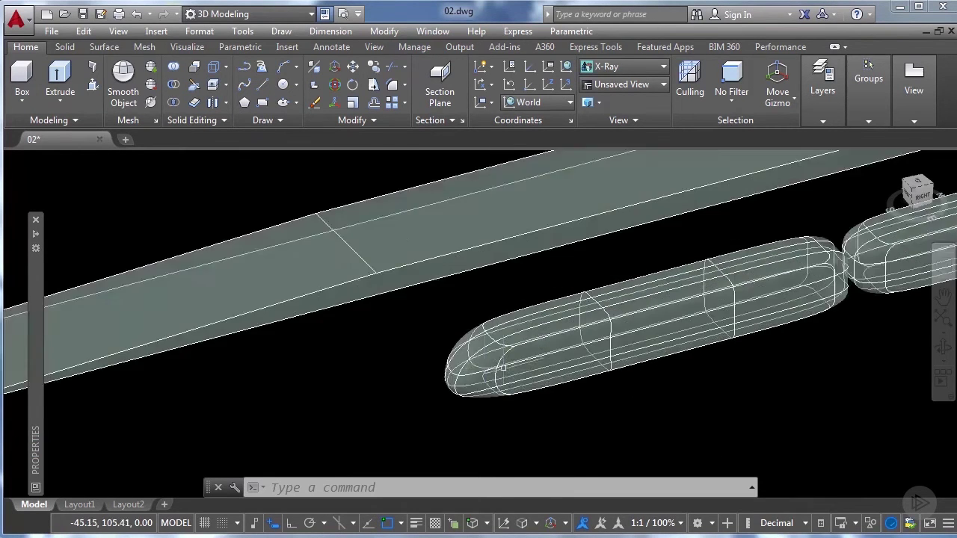
Refine the mesh of the nearest train car so its rounded nose gets a denser grid of faces
scroll(491, 363, "up", 1)
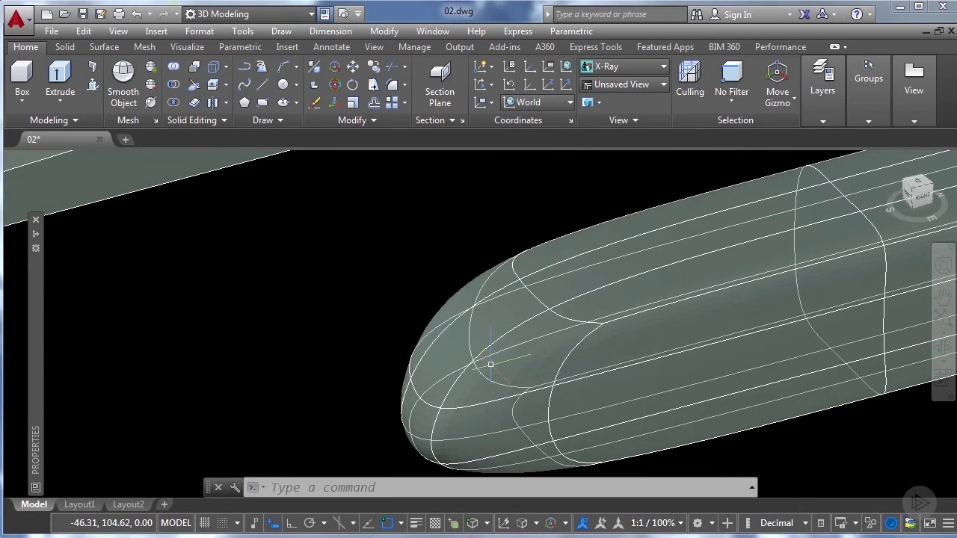
scroll(490, 364, "up", 1)
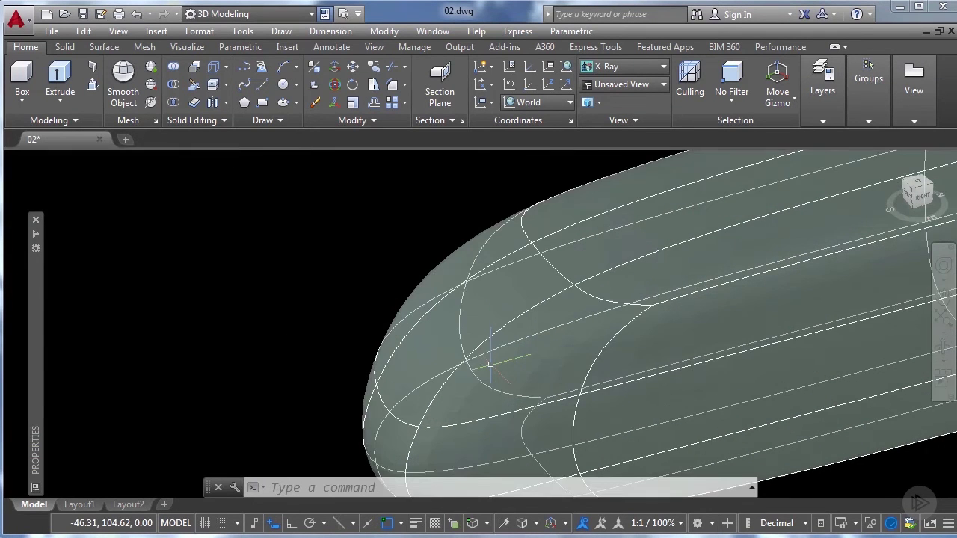
scroll(428, 403, "up", 1)
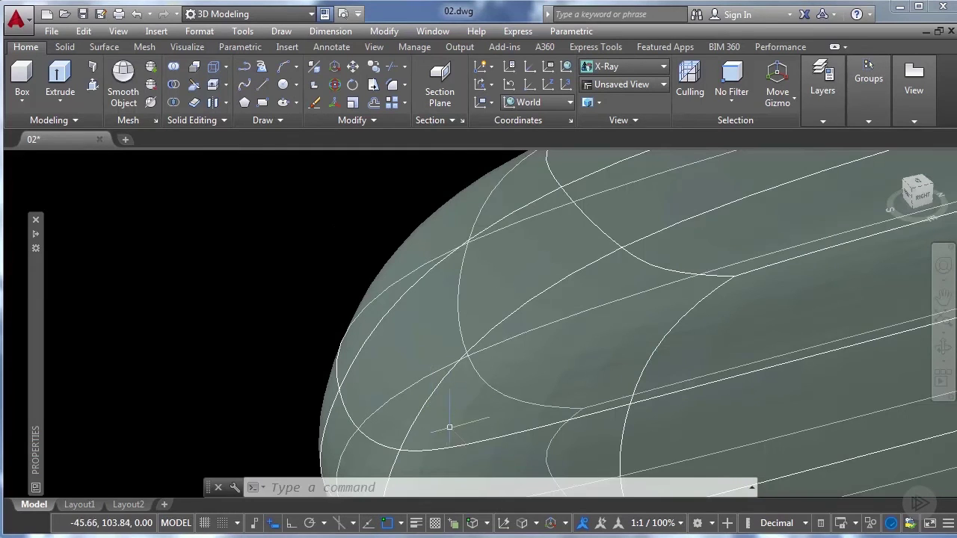
scroll(449, 419, "up", 1)
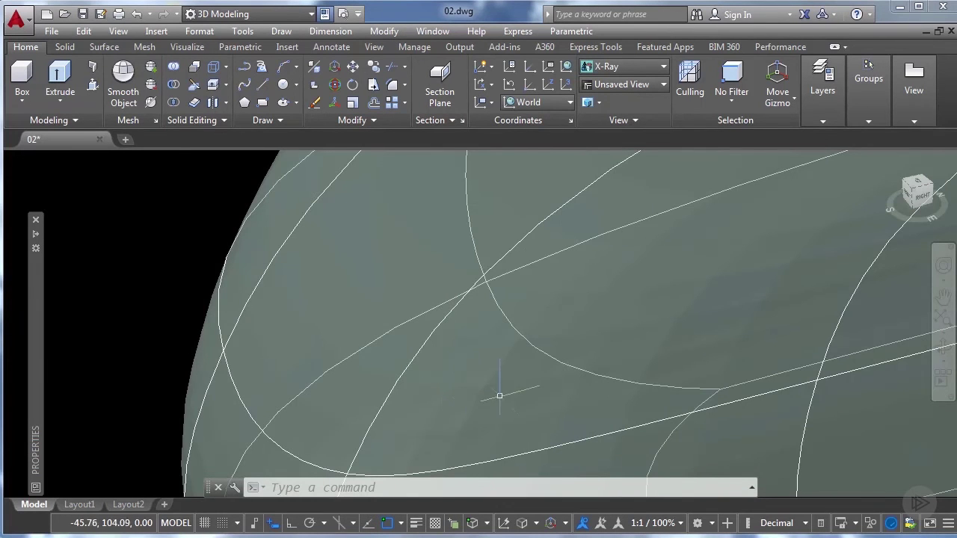
scroll(512, 410, "down", 2)
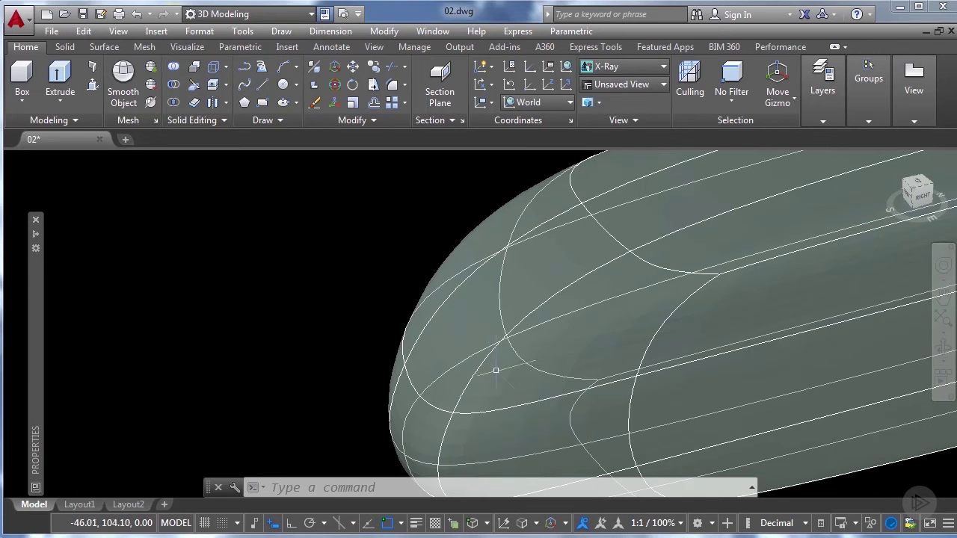
left_click(467, 329)
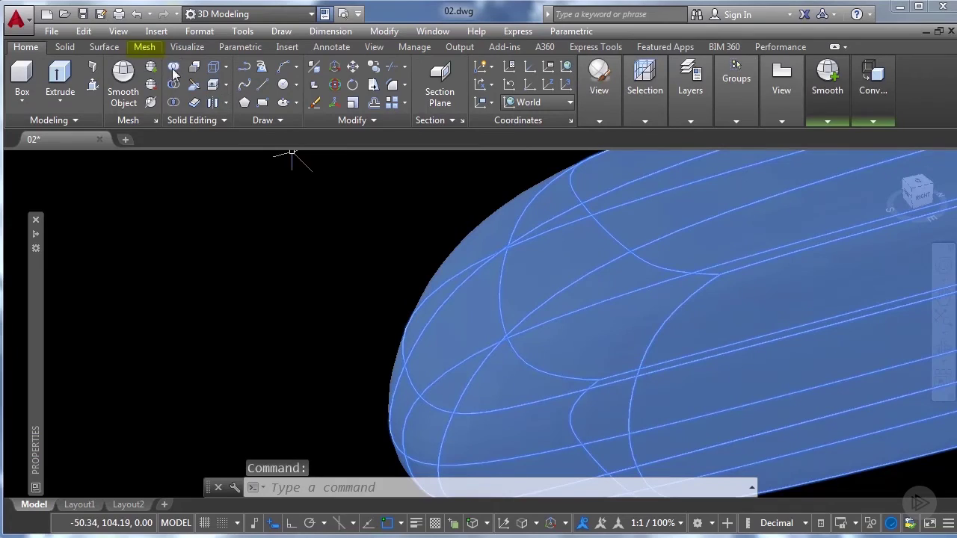
left_click(145, 47)
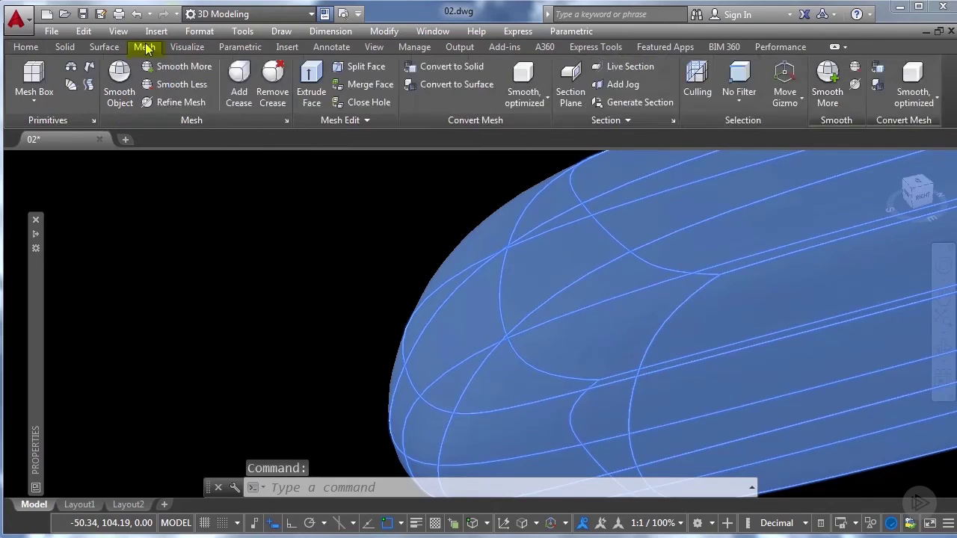
left_click(165, 104)
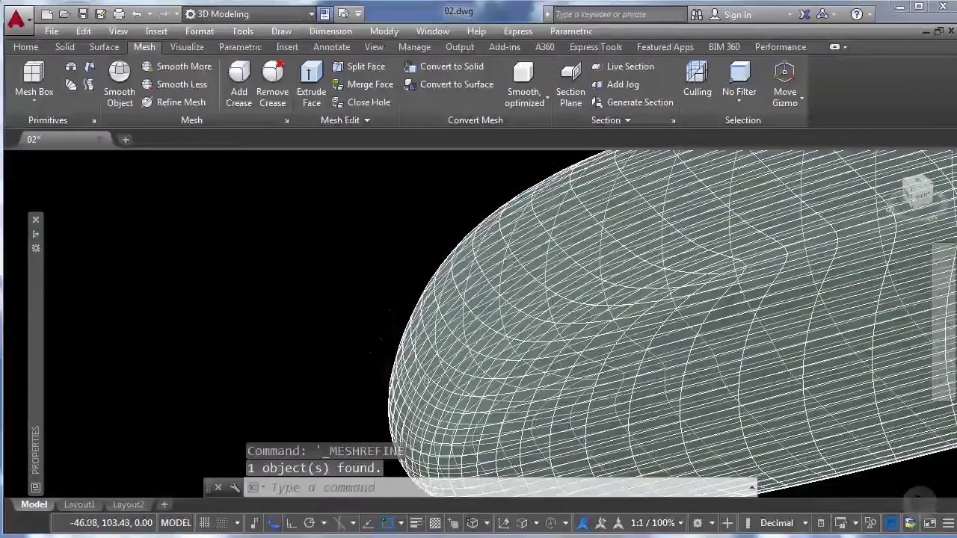
Stretch eight adjacent faces in one row across the middle of the nose 0.15 inward along the Y axis, using the Face subobject filter
scroll(419, 351, "up", 2)
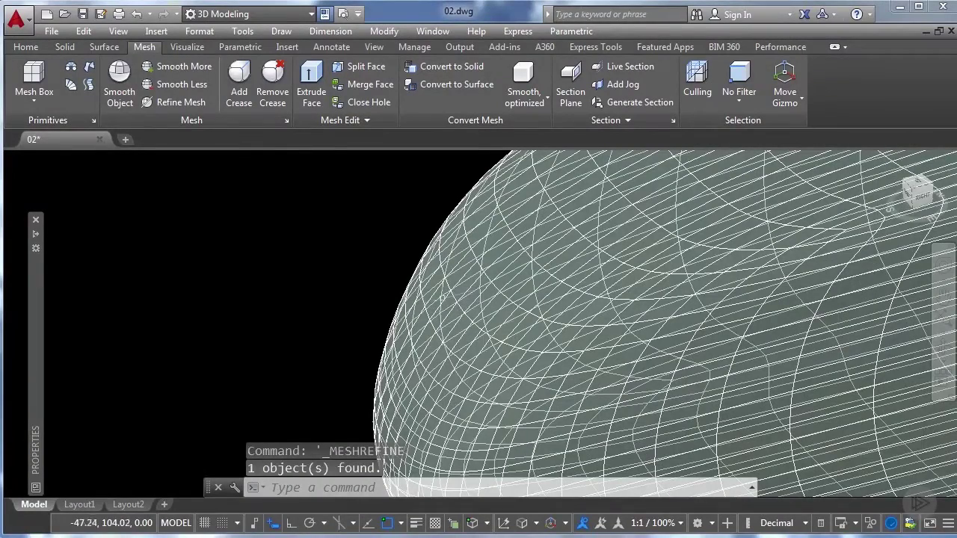
middle_click_drag(416, 312, 470, 321, "shift")
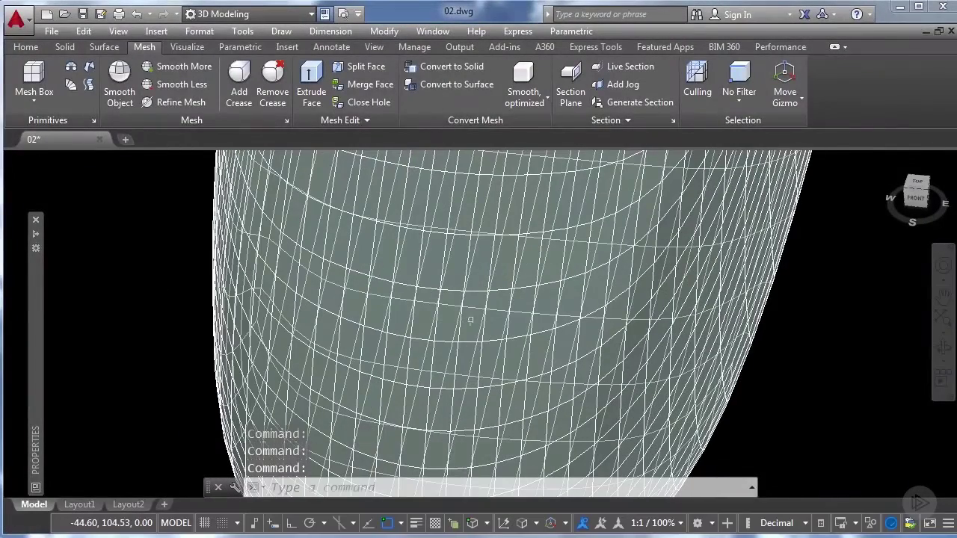
left_click(749, 97)
left_click(745, 217)
left_click(502, 309)
left_click(472, 315)
left_click(449, 316)
left_click(418, 313)
left_click(398, 310)
left_click(374, 306)
left_click(349, 298)
left_click(333, 288)
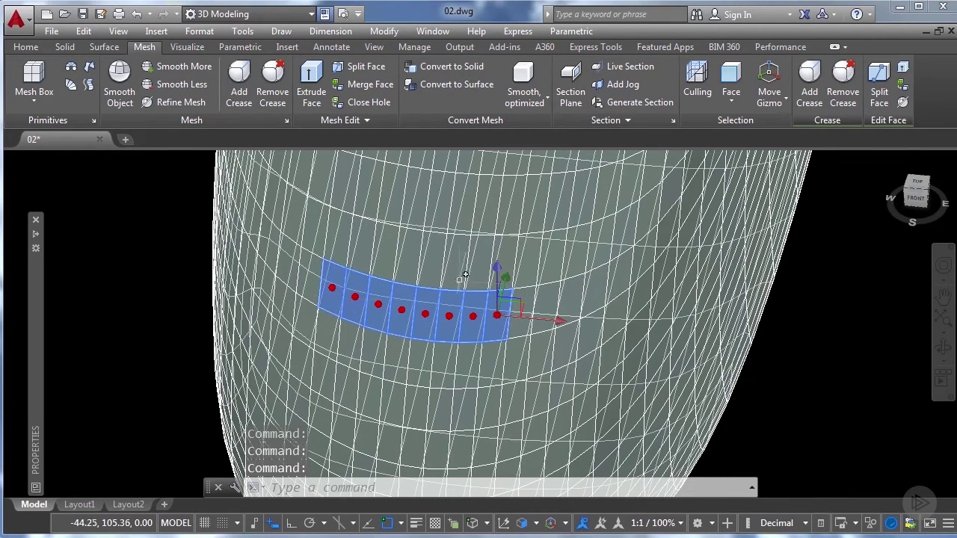
left_click(508, 282)
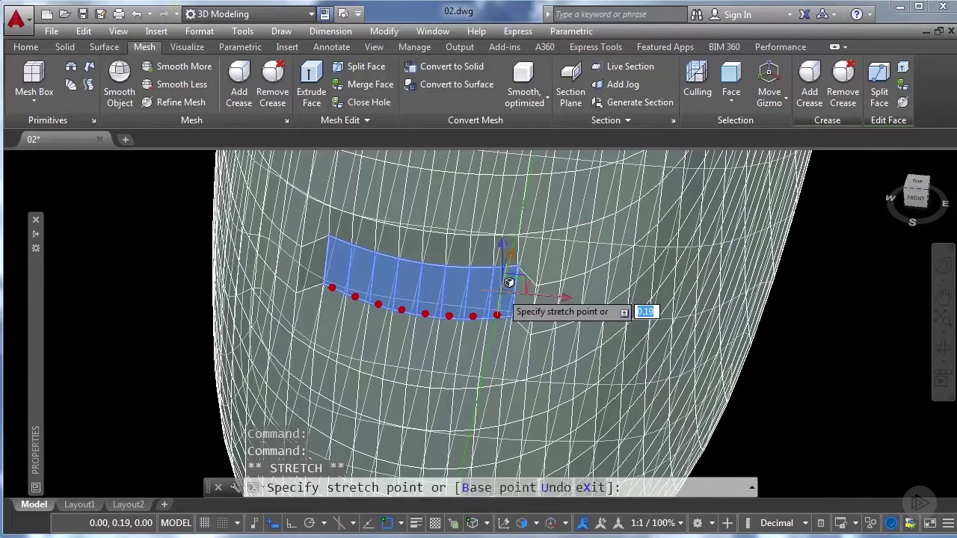
key("Return")
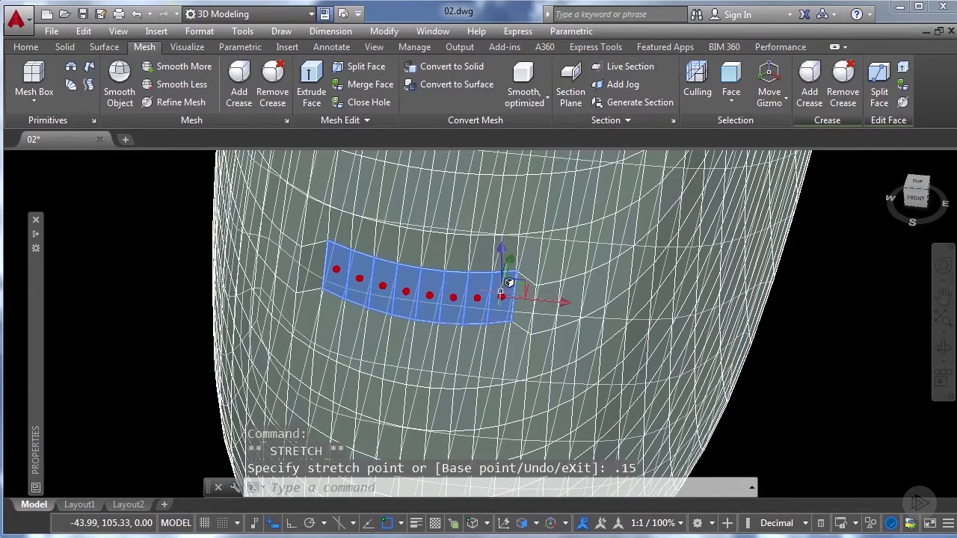
Switch the subobject selection filter to Edge and clear the face selection
left_click(730, 99)
left_click(746, 189)
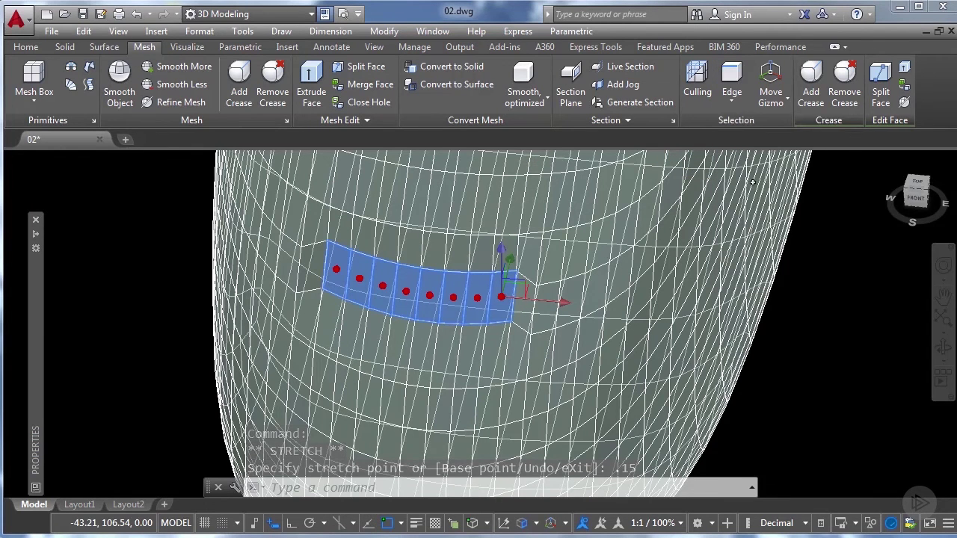
key("Escape")
Select the eight edges along the lower border of the recessed faces and relocate the move gizmo to the middle of that edge row
left_click(350, 298)
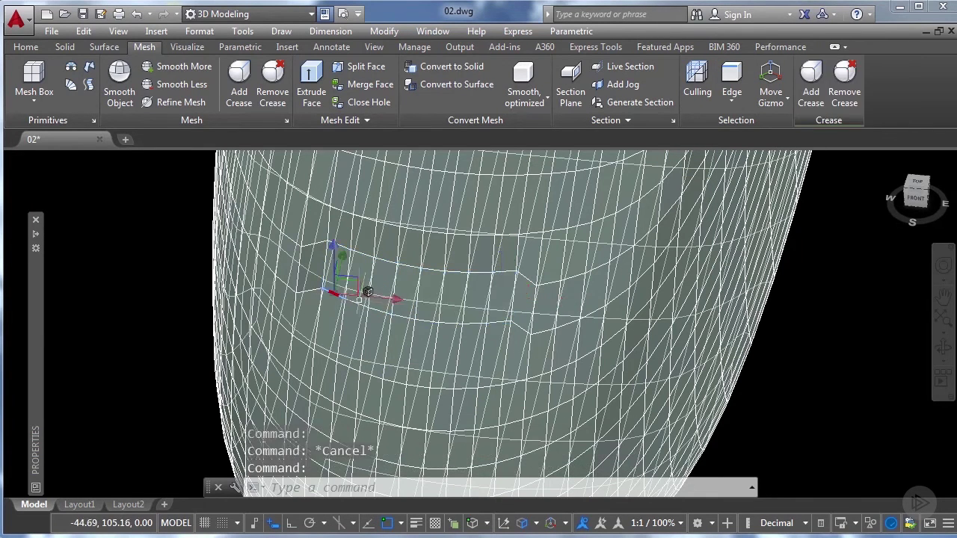
left_click(400, 315)
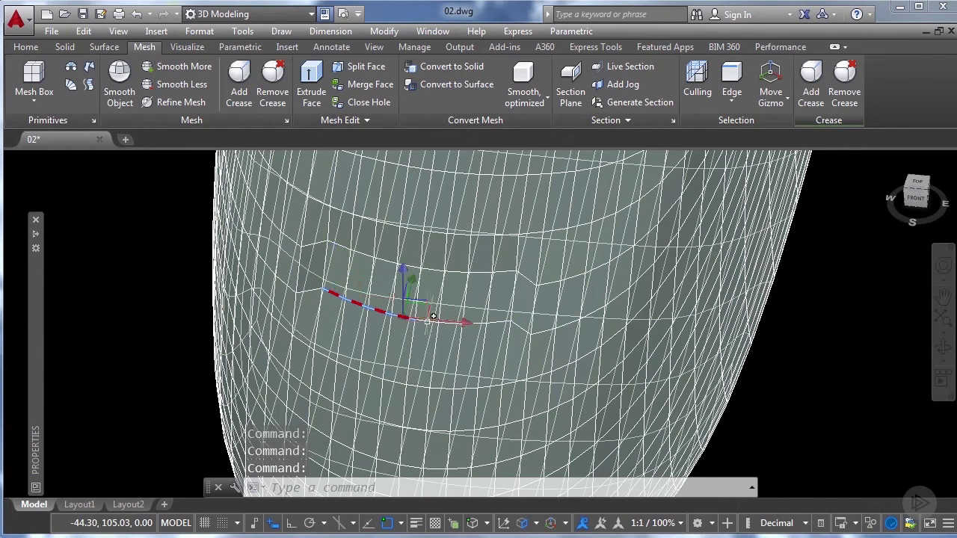
scroll(429, 316, "up", 3)
left_click(394, 308)
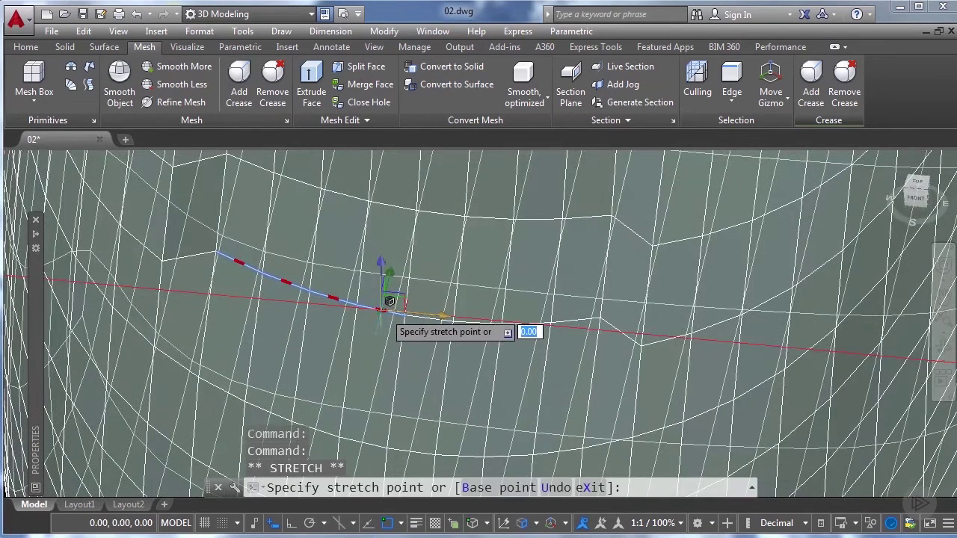
key("Escape")
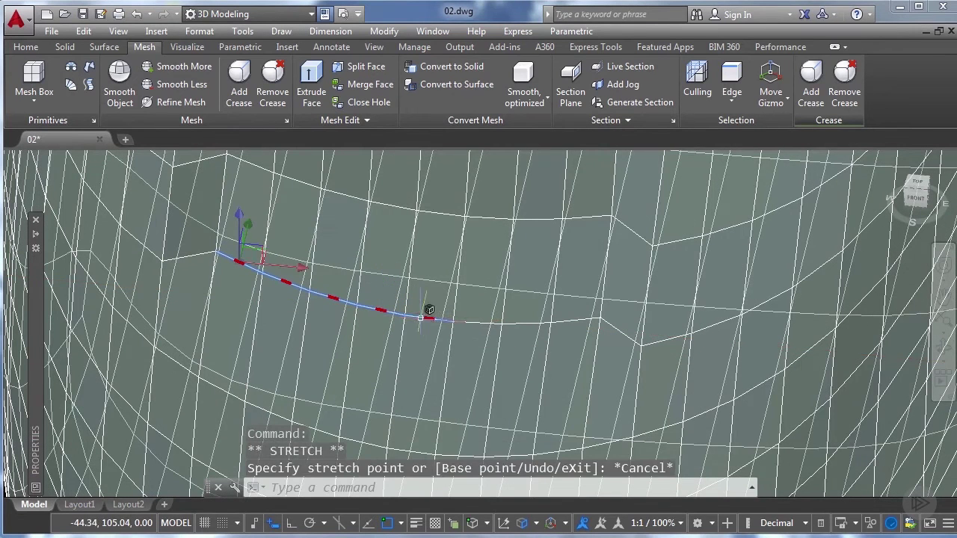
left_click(427, 316)
left_click(482, 317)
left_click(529, 321)
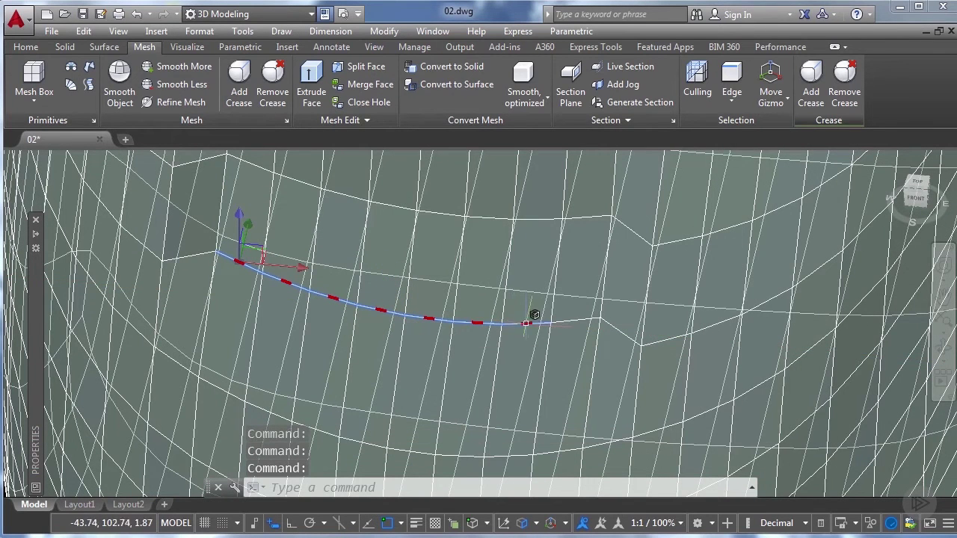
left_click(577, 318)
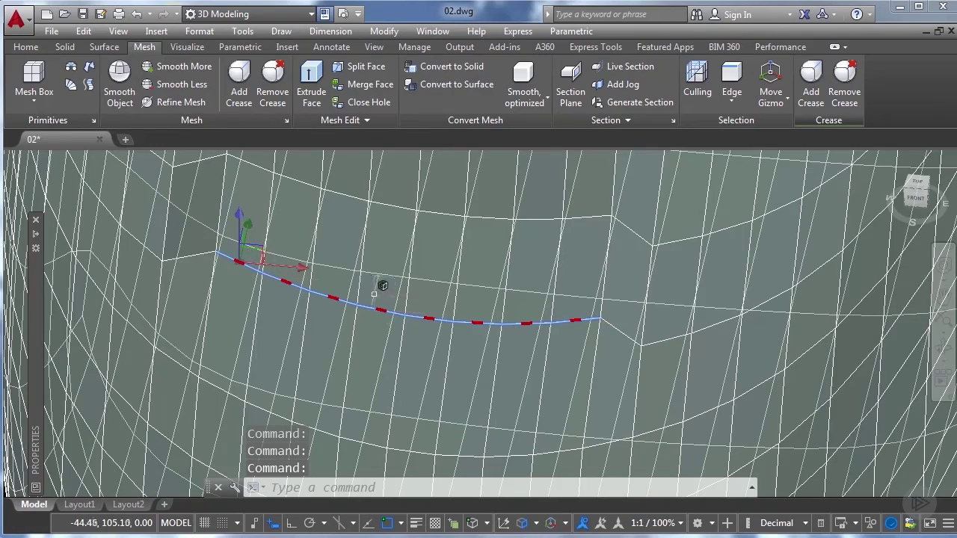
scroll(397, 300, "down", 3)
scroll(397, 300, "up", 3)
middle_click_drag(400, 310, 374, 314, "shift")
scroll(456, 306, "down", 3)
middle_click_drag(456, 306, 348, 184, "shift")
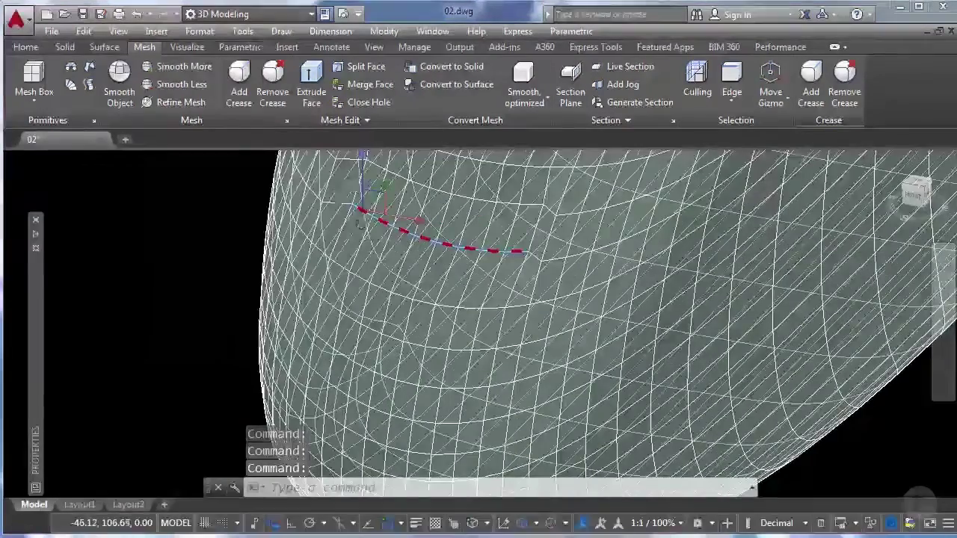
scroll(349, 184, "up", 2)
middle_click_drag(350, 217, 367, 297)
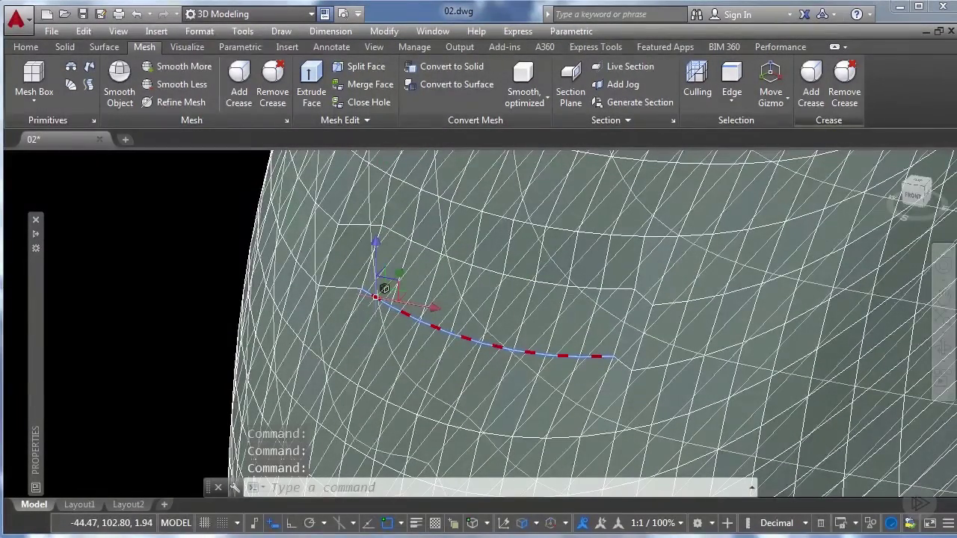
right_click(375, 298)
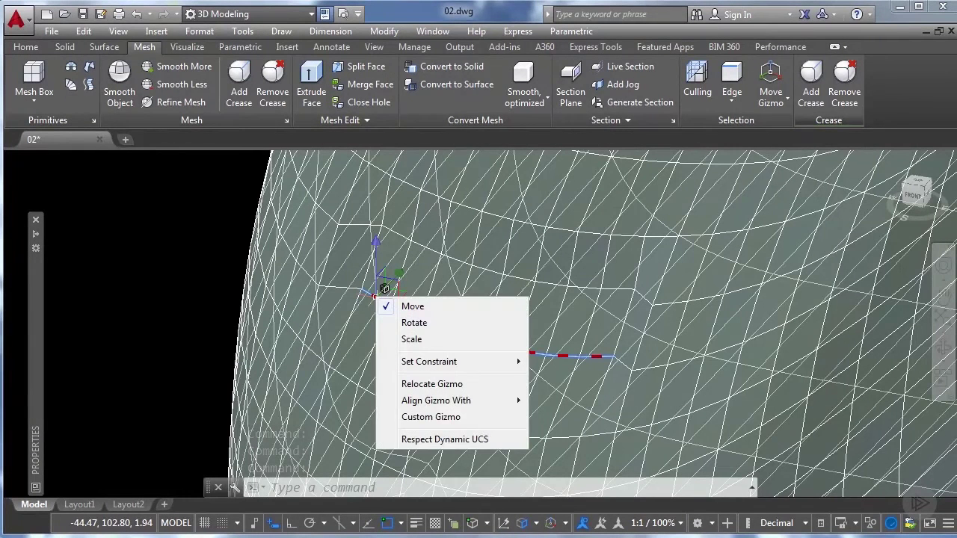
left_click(431, 384)
left_click(465, 338)
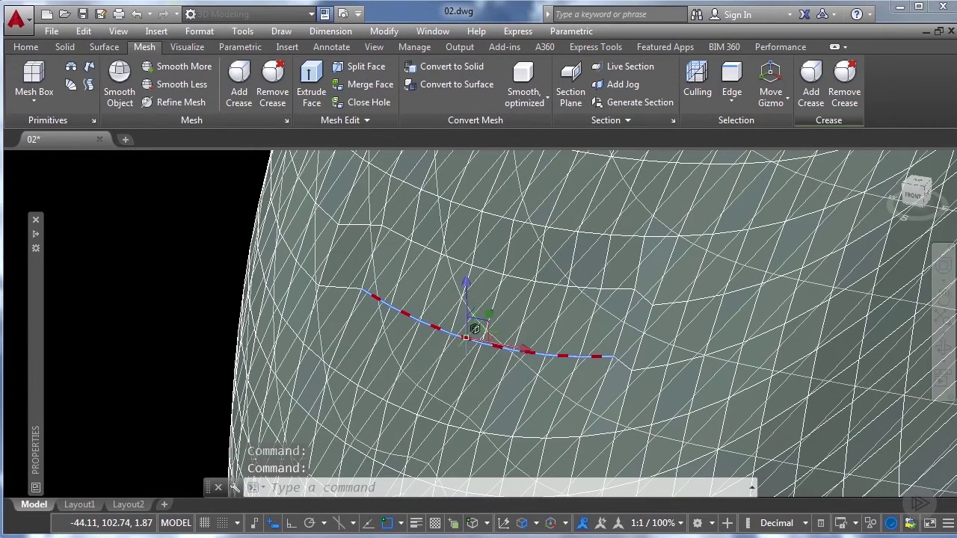
Stretch the selected lower border edges 0.15 straight down along the Z axis and clear the selection
left_click(465, 288)
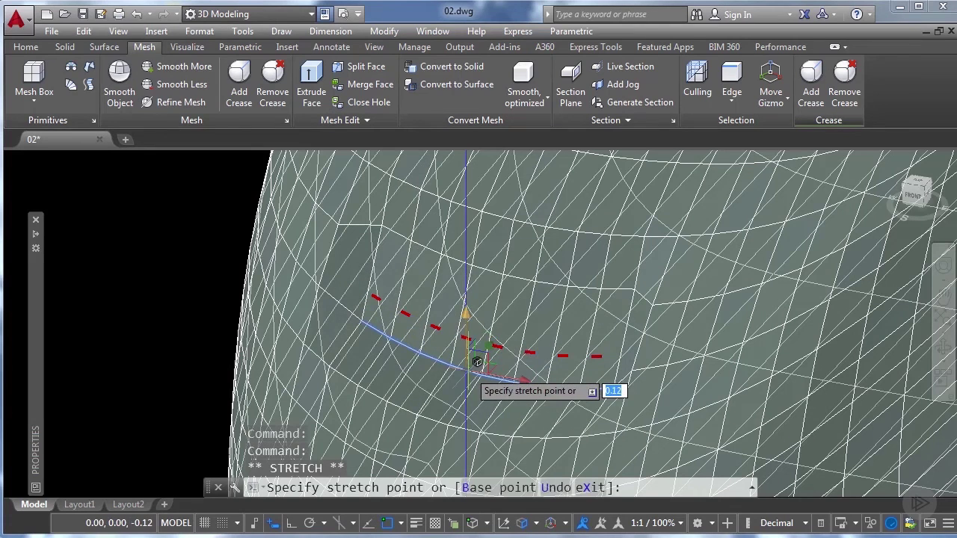
key("Return")
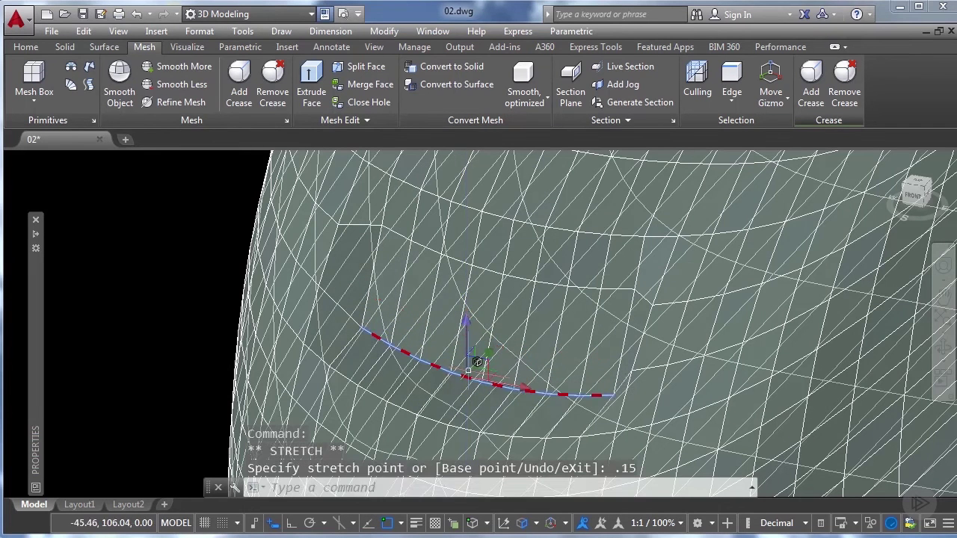
key("Escape")
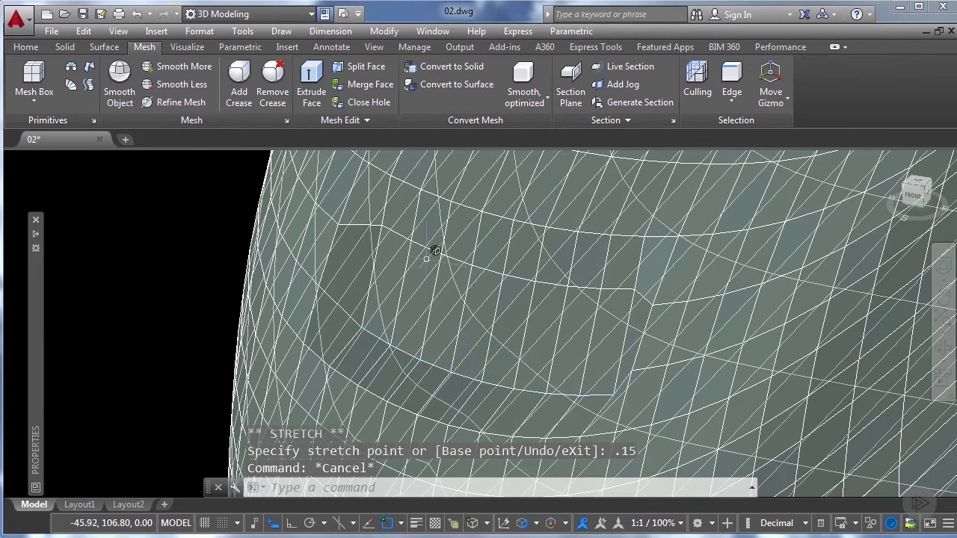
Stretch the eight edges along the upper border of the recessed faces 0.15 straight up along the Z axis and clear the selection
left_click(395, 233)
left_click(467, 257)
left_click(496, 265)
left_click(524, 272)
left_click(553, 279)
left_click(557, 278)
scroll(600, 276, "up", 2)
left_click(598, 288)
left_click(639, 291)
scroll(640, 291, "down", 3)
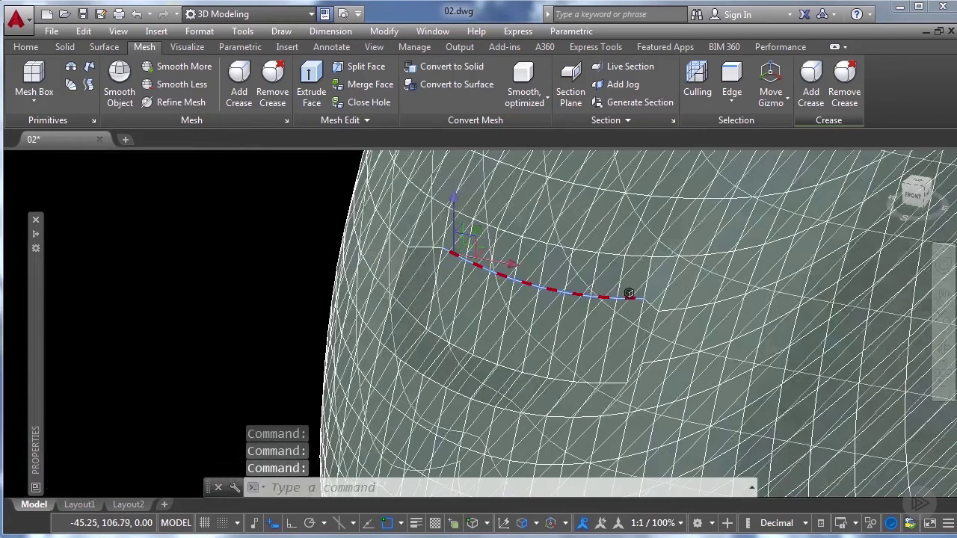
left_click(452, 203)
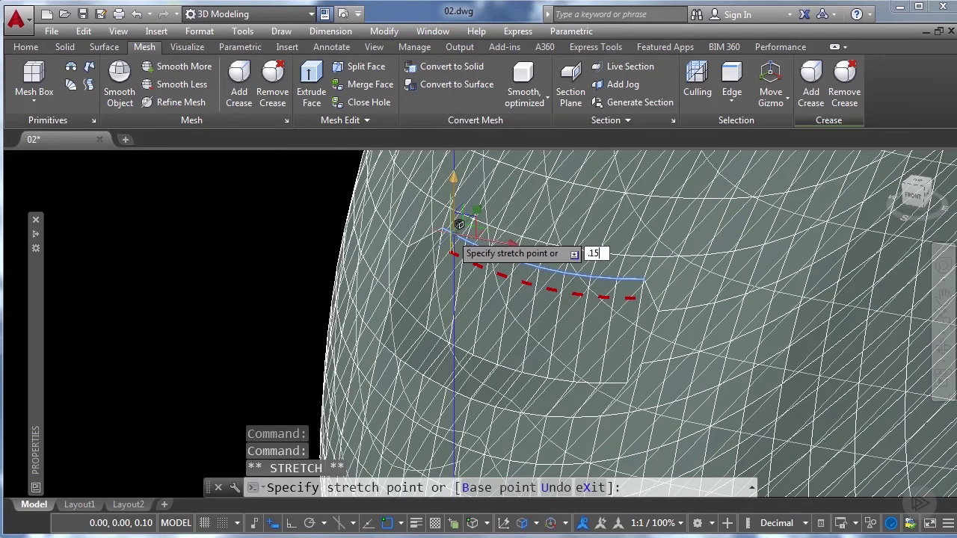
key("Return")
key("Escape")
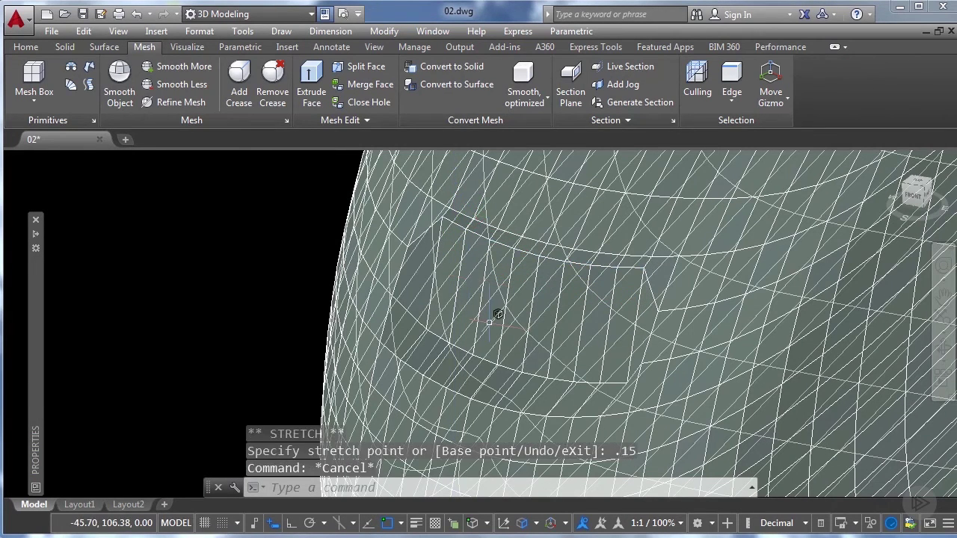
Reset the subobject selection filter to No Filter and smooth the refined mesh of the nearest car with its recessed nose window
middle_click_drag(496, 314, 486, 263, "shift")
middle_click_drag(395, 294, 374, 277, "shift")
scroll(336, 258, "up", 2)
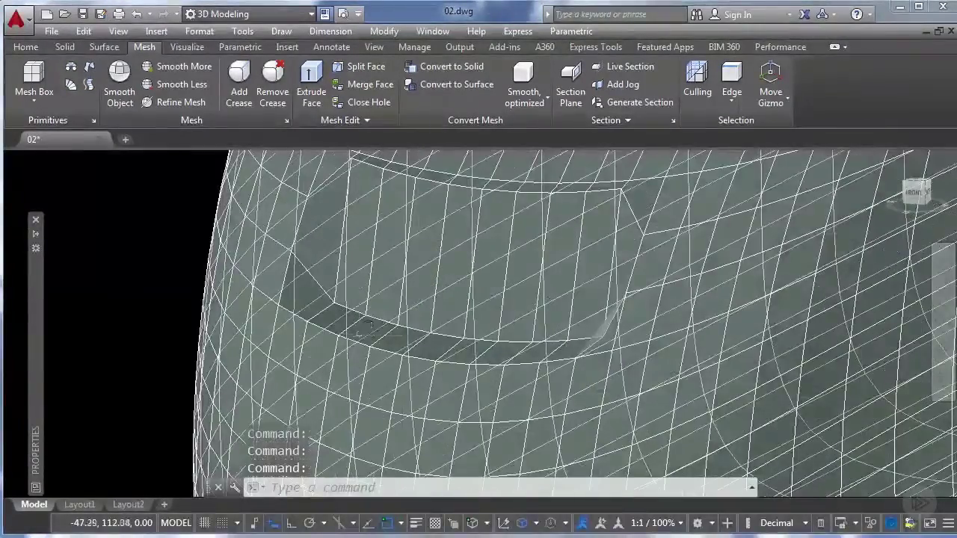
scroll(323, 251, "down", 2)
scroll(325, 250, "up", 2)
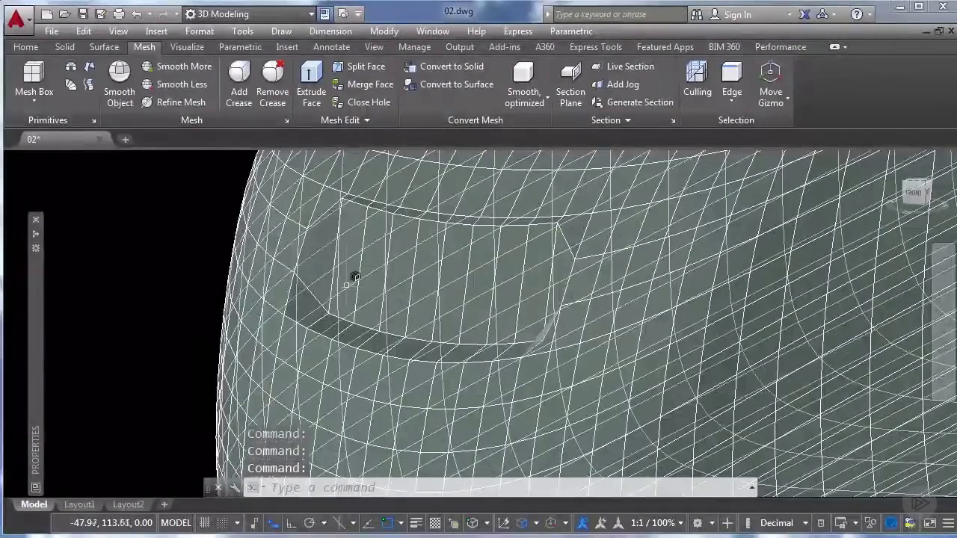
scroll(352, 277, "down", 2)
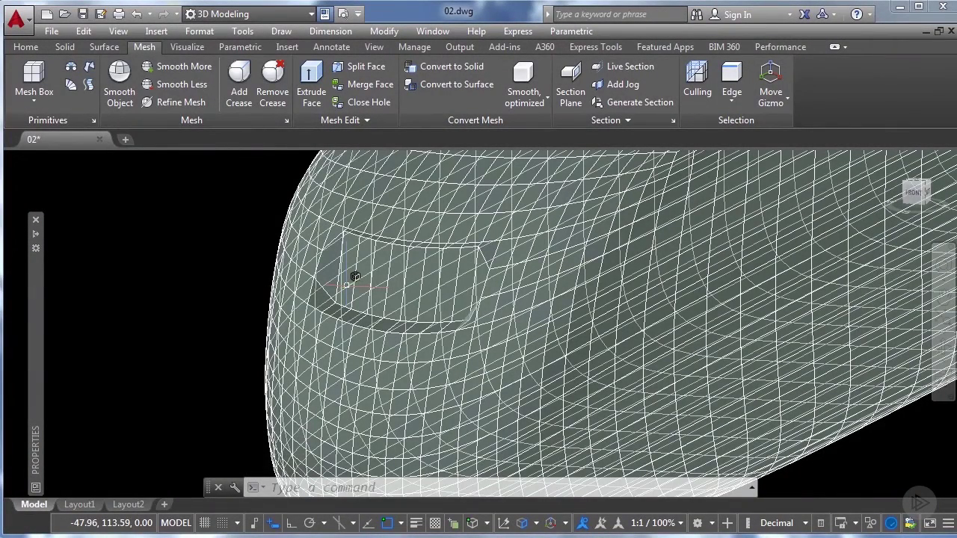
left_click(400, 268, "ctrl")
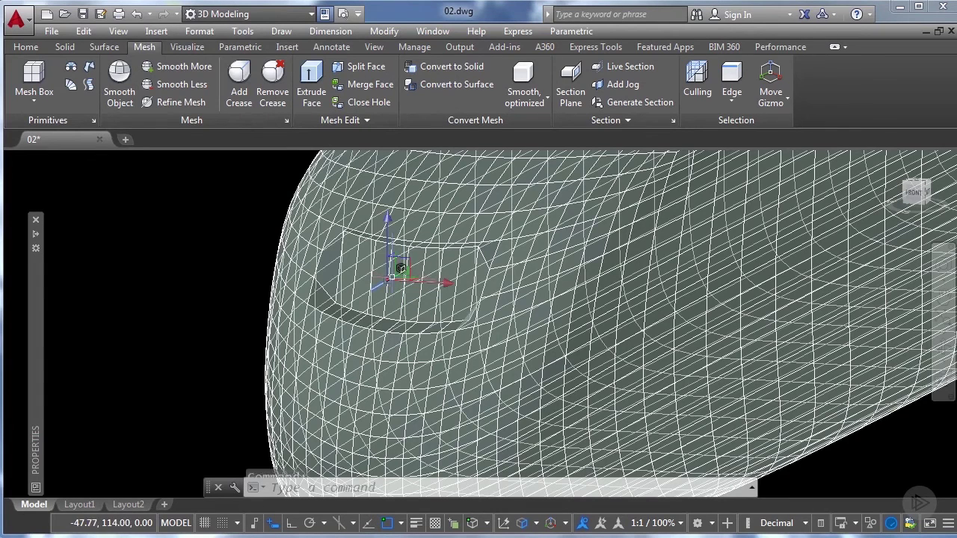
key("Escape")
key("Escape")
key("Escape")
left_click(399, 270)
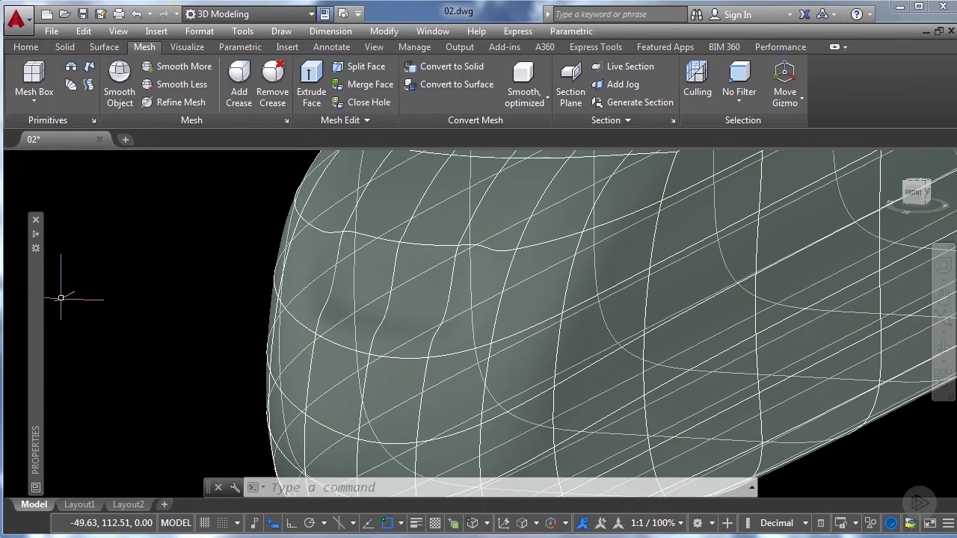
Display the model in the Shades of Gray visual style and view the recessed window in the nose
left_click(381, 267)
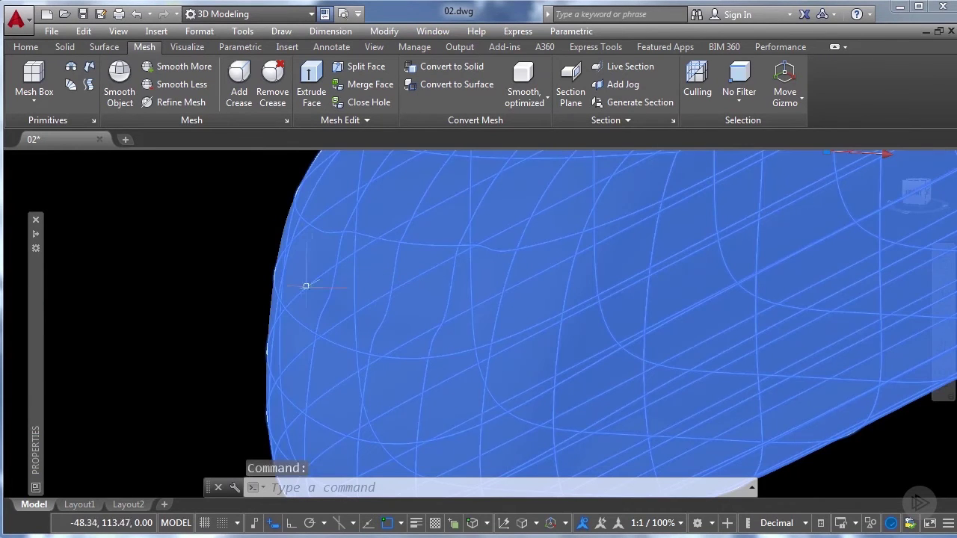
mouse_move(64, 272)
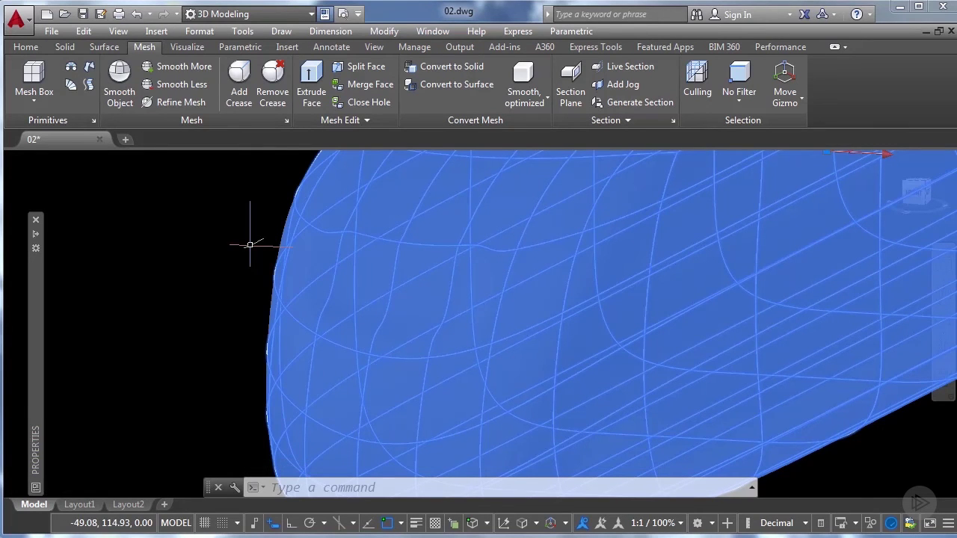
left_click(25, 46)
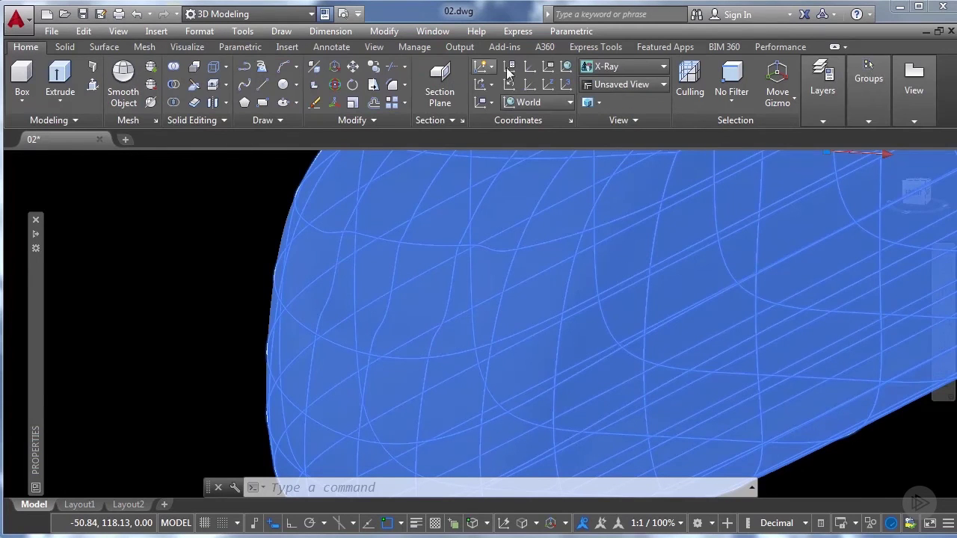
left_click(620, 67)
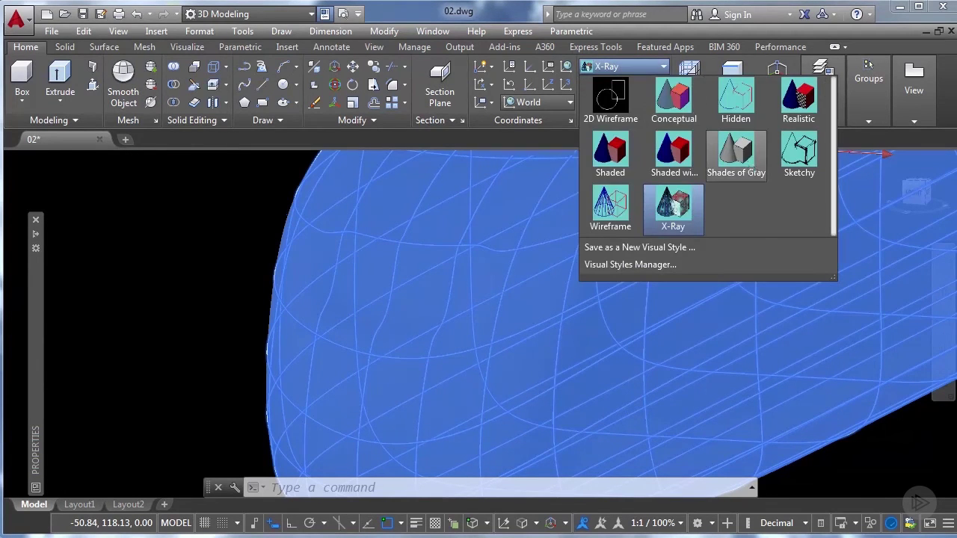
left_click(751, 167)
scroll(388, 307, "down", 2)
scroll(449, 325, "up", 1)
middle_click_drag(448, 329, 338, 302, "shift")
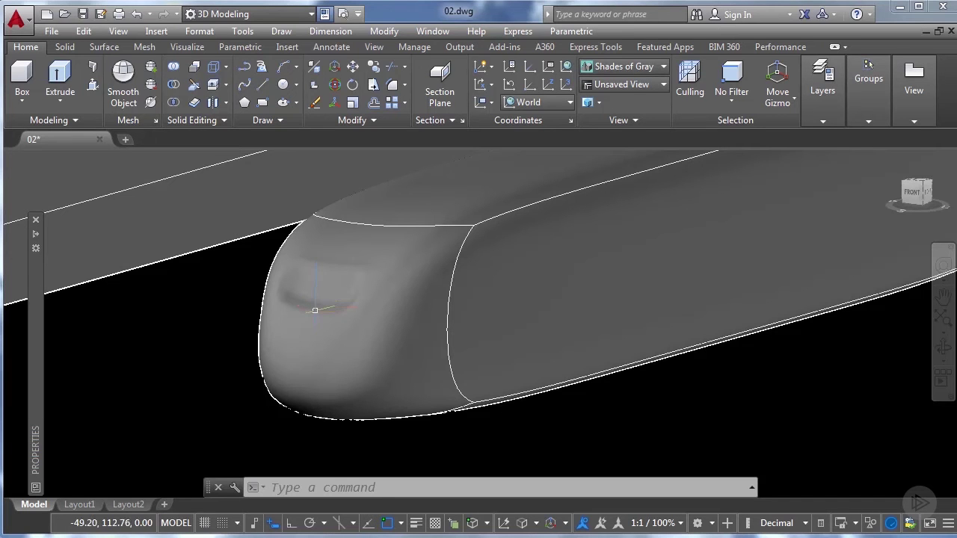
Convert the smoothed mesh of the nose car to NURBS surfaces
left_click(315, 307)
left_click(104, 48)
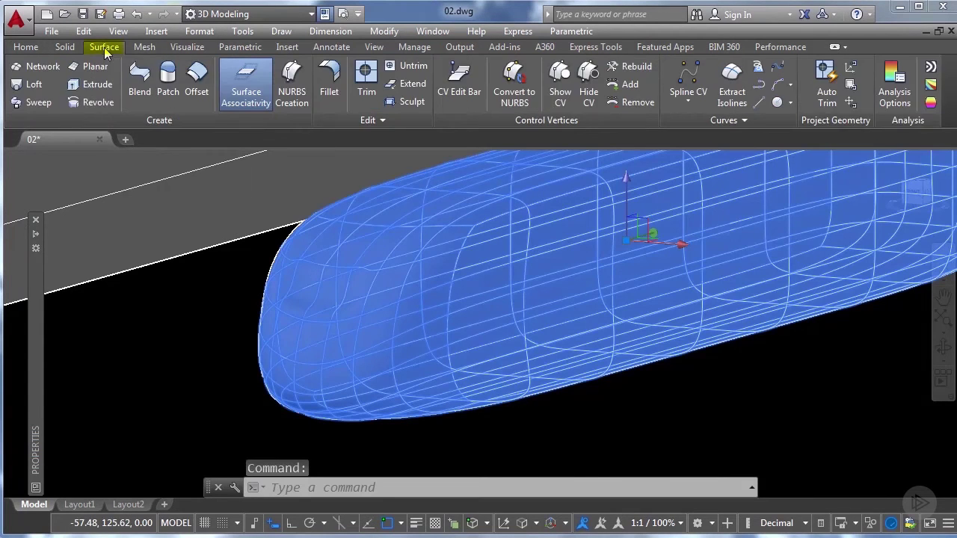
left_click(516, 93)
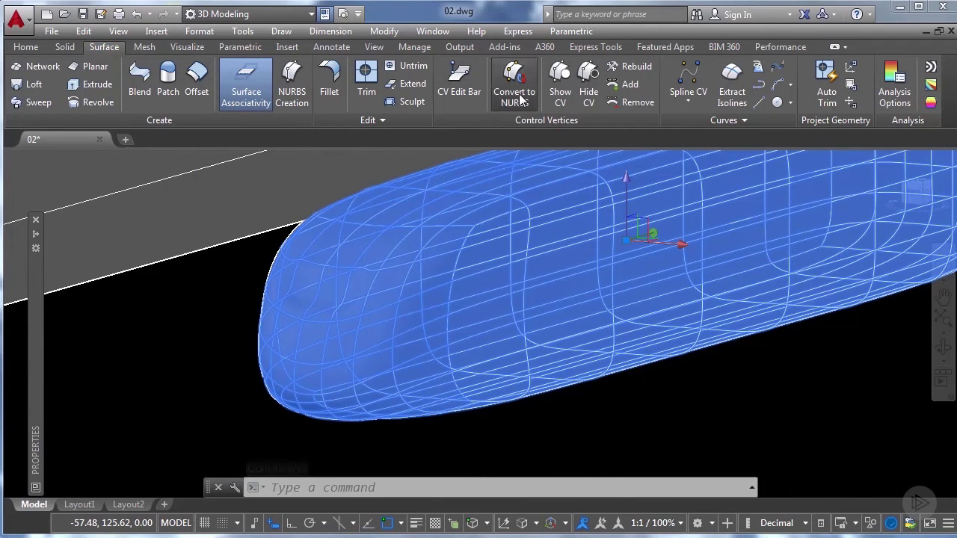
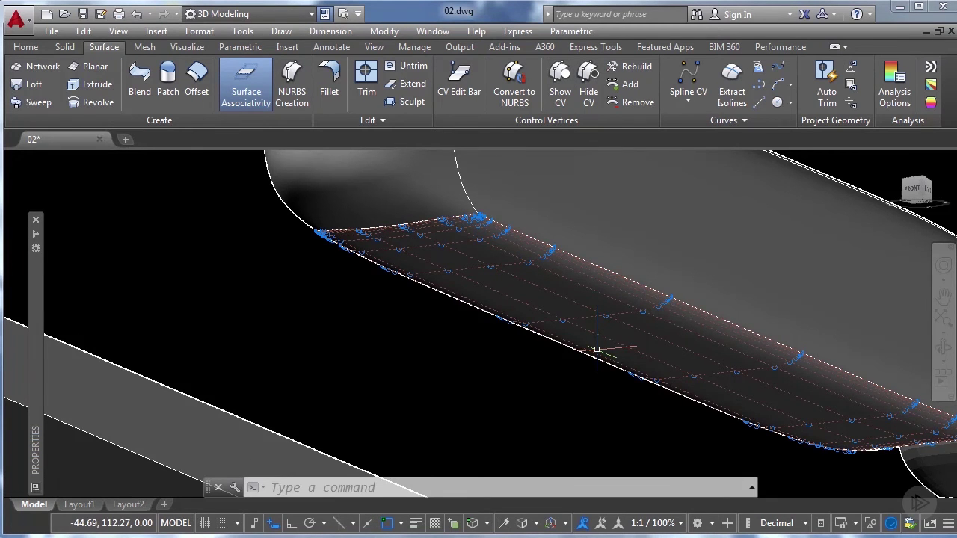
Add a row of control vertices in the V direction across the middle of the nose car's underside surface
scroll(605, 305, "up", 2)
middle_click_drag(602, 304, 490, 320)
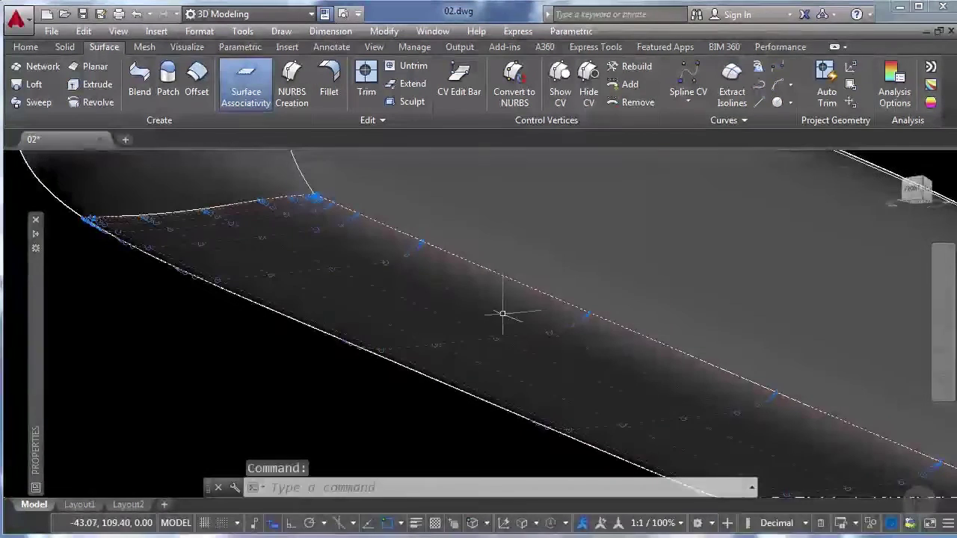
left_click(627, 84)
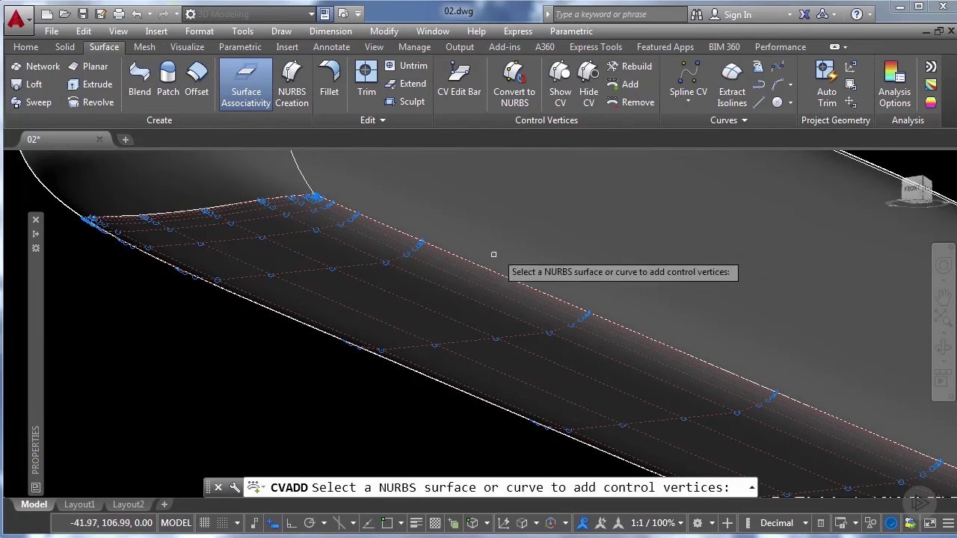
left_click(454, 305)
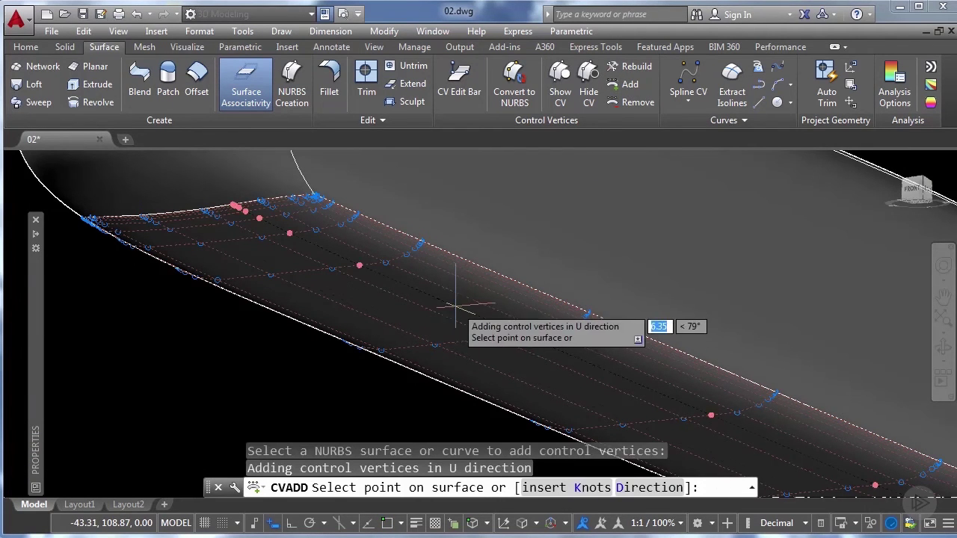
right_click(415, 319)
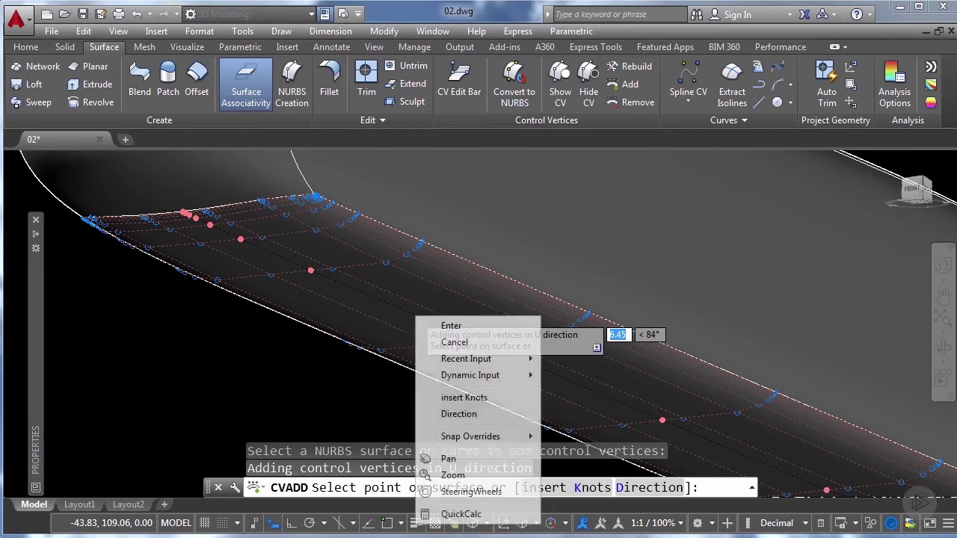
left_click(484, 415)
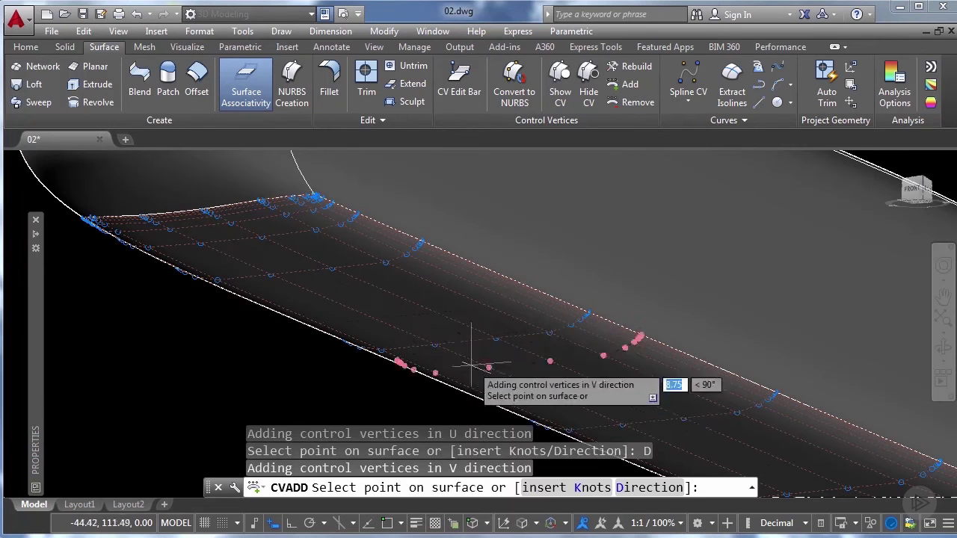
left_click(480, 323)
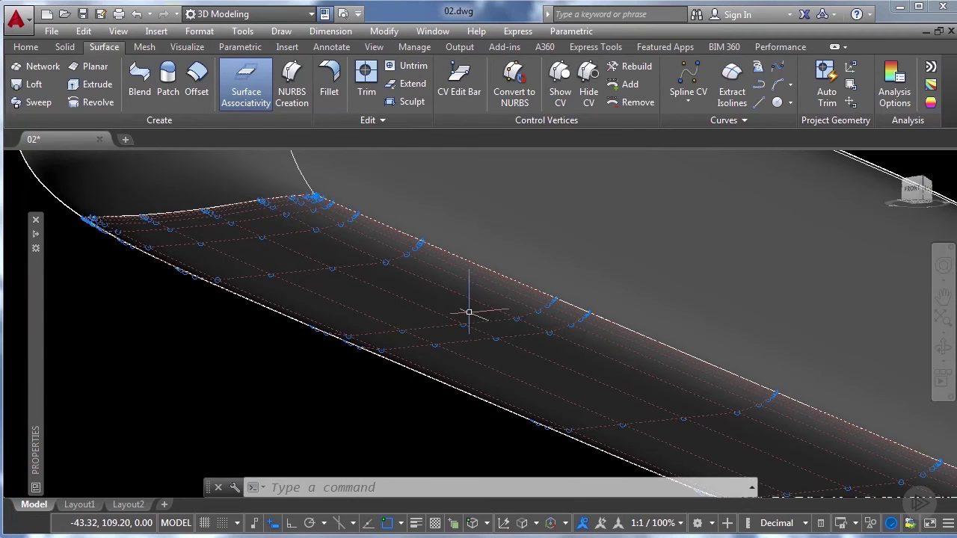
Stretch two adjacent control vertices at the middle of the underside surface 0.5 straight down along the Z axis and clear the selection
left_click(474, 322)
scroll(516, 330, "up", 2)
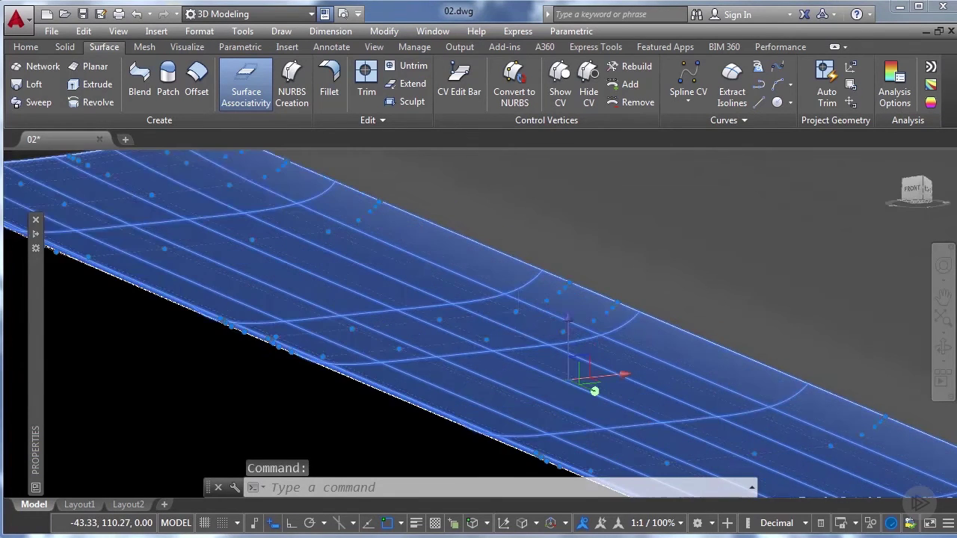
left_click(515, 311)
left_click(562, 331)
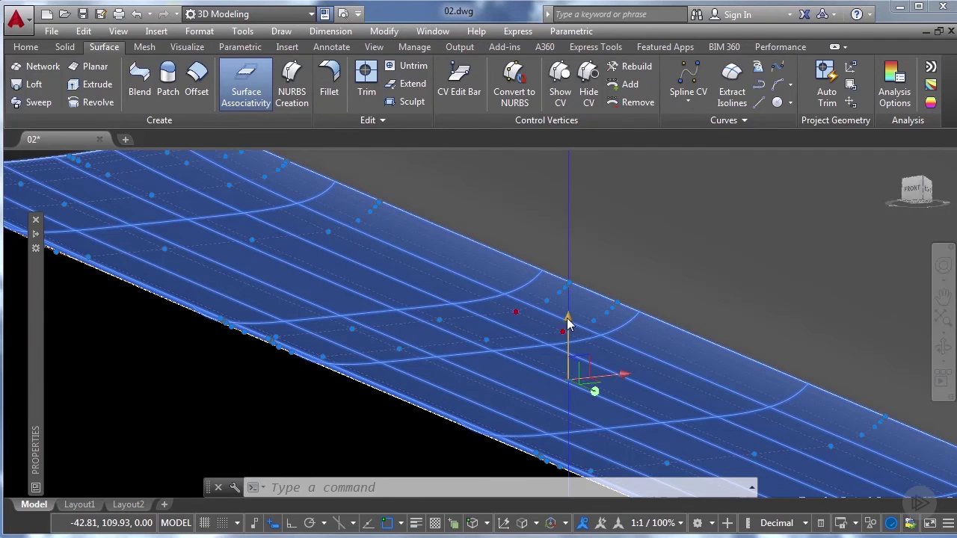
left_click(568, 321)
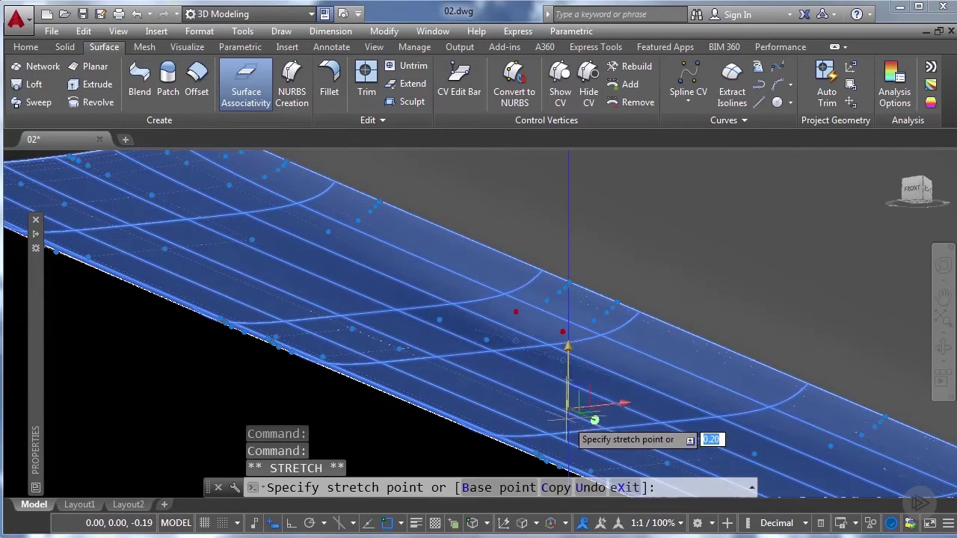
middle_click_drag(561, 368, 566, 331)
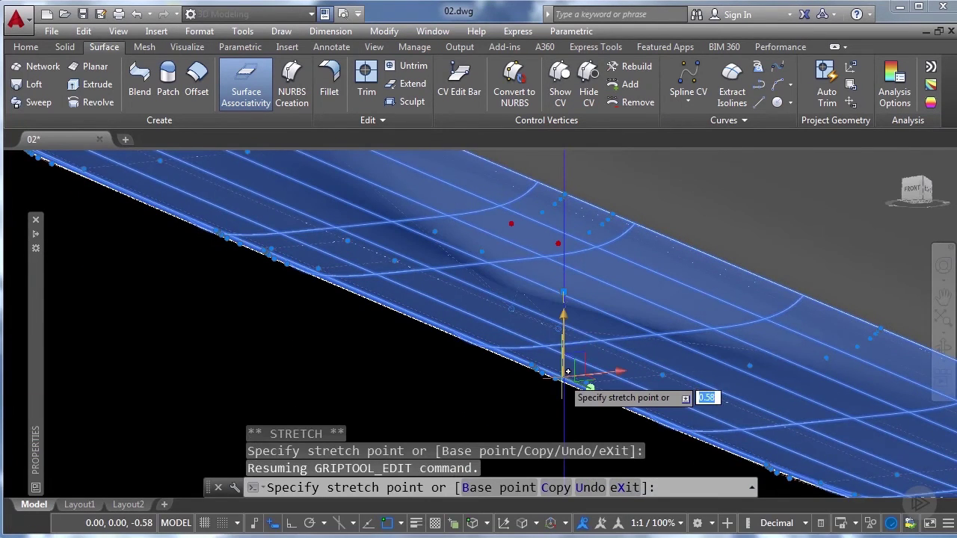
type(".5")
key("Return")
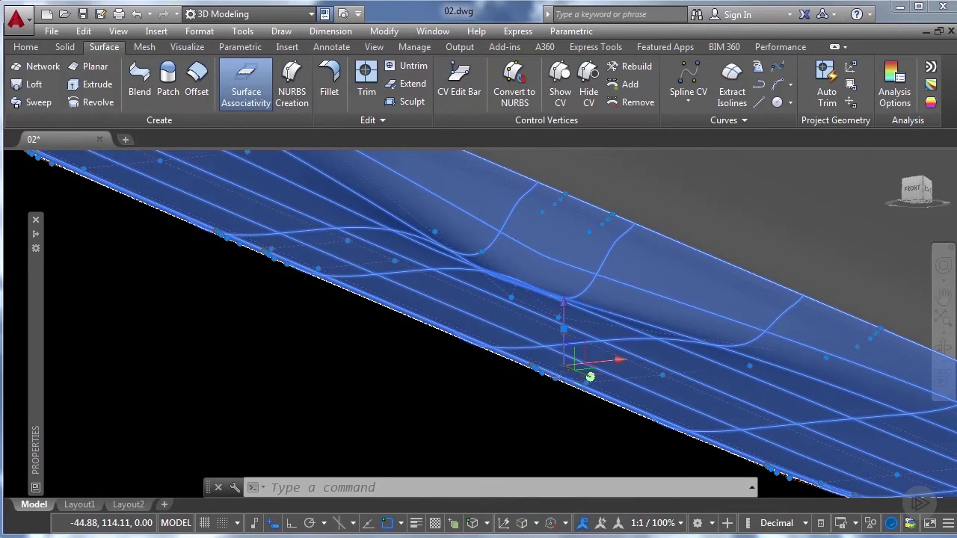
scroll(562, 370, "down", 5)
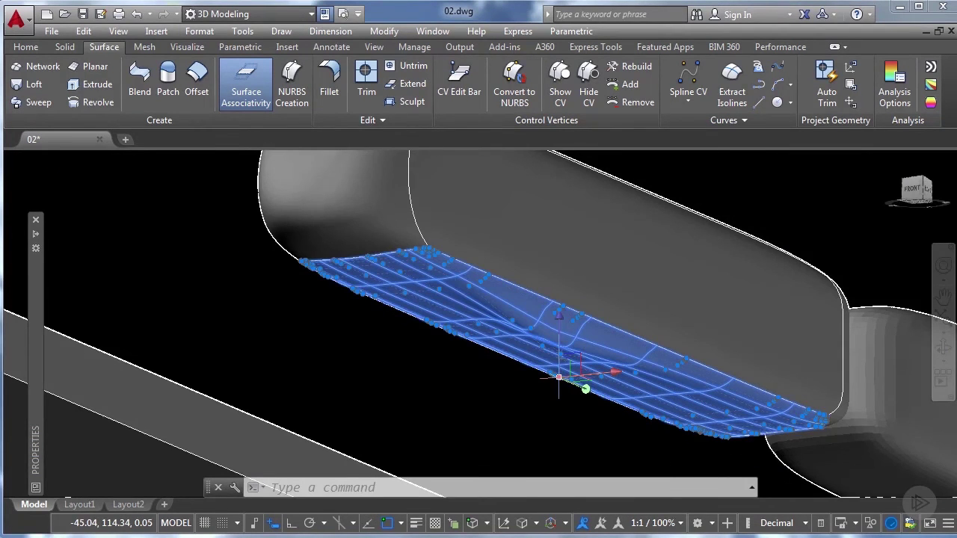
key("Escape")
Add a row of control vertices in the V direction near the rear end of the underside, just on the nose side of the existing row
mouse_move(559, 377)
middle_mouse_down("shift")
mouse_move(527, 387)
mouse_move(515, 380)
mouse_move(550, 358)
mouse_move(572, 386)
middle_mouse_up("shift")
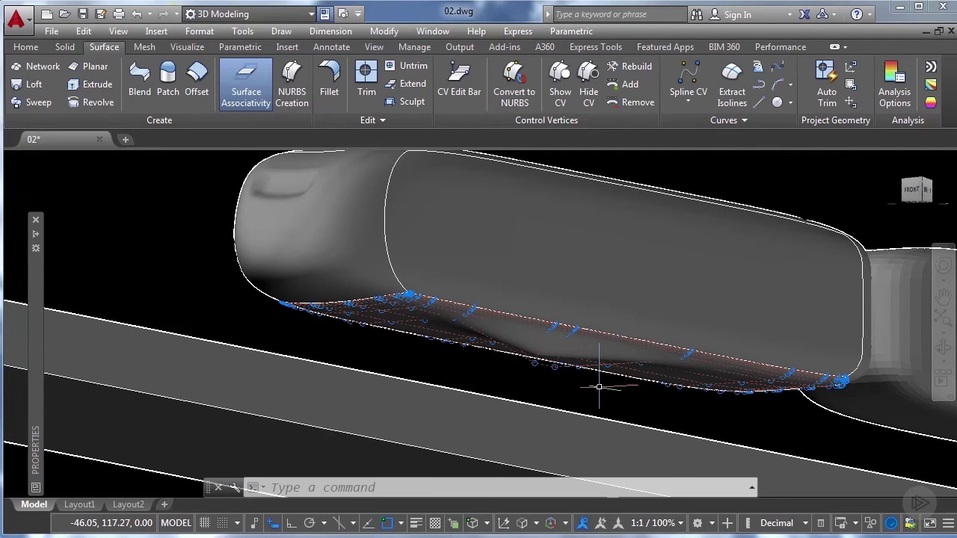
scroll(583, 359, "up", 2)
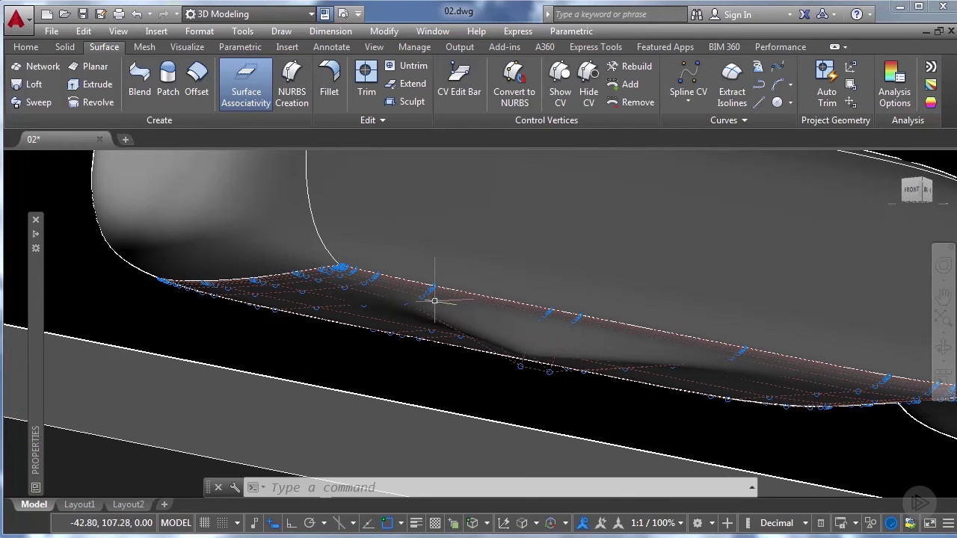
middle_click_drag(621, 370, 461, 244)
left_click(599, 326)
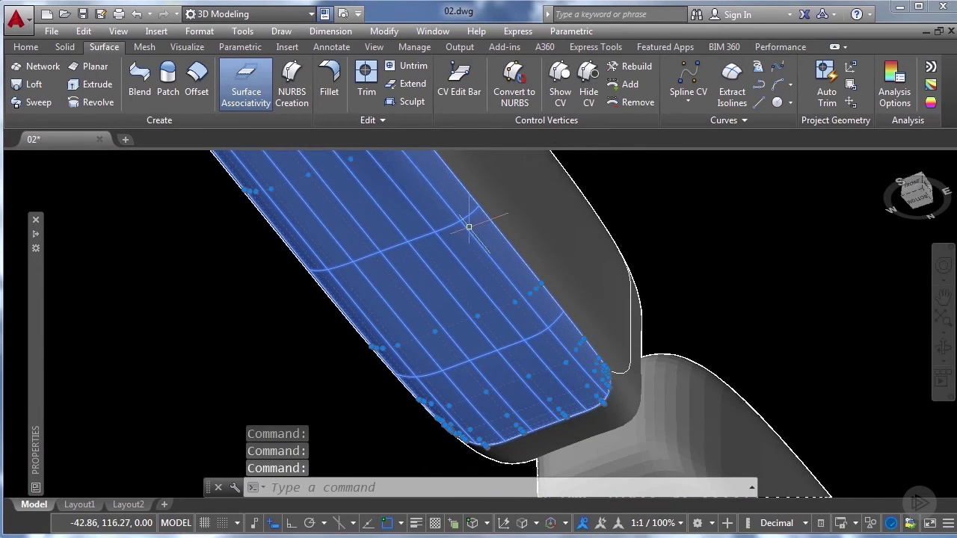
left_click(630, 85)
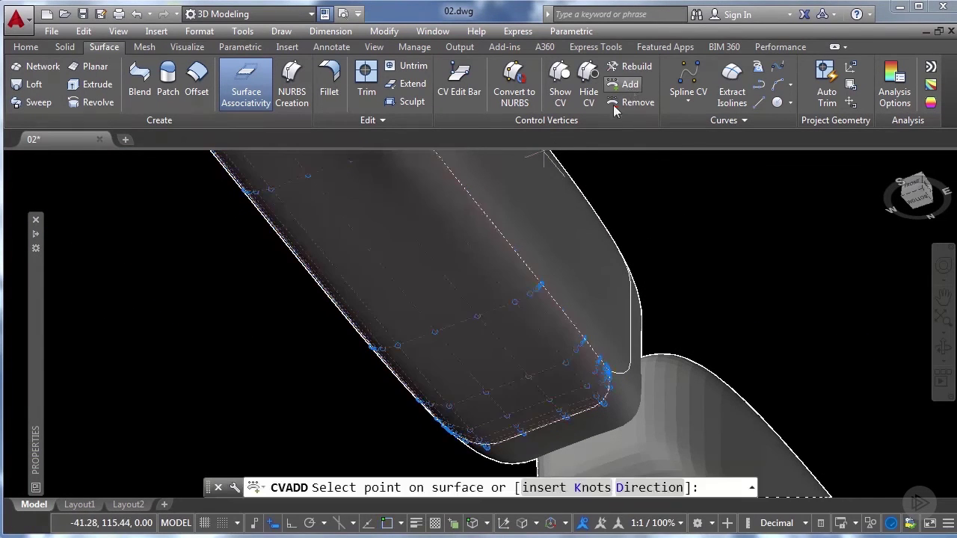
right_click(465, 285)
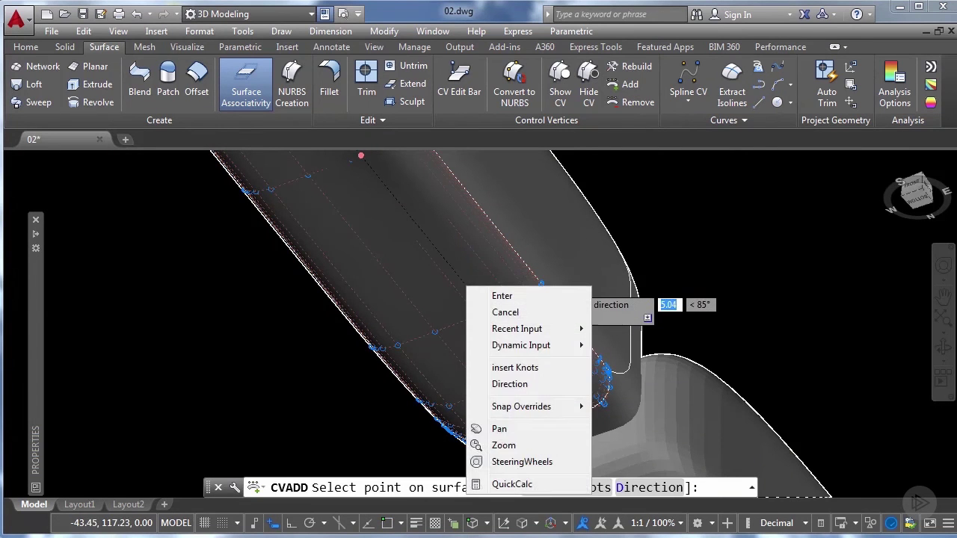
left_click(515, 389)
scroll(499, 292, "up", 3)
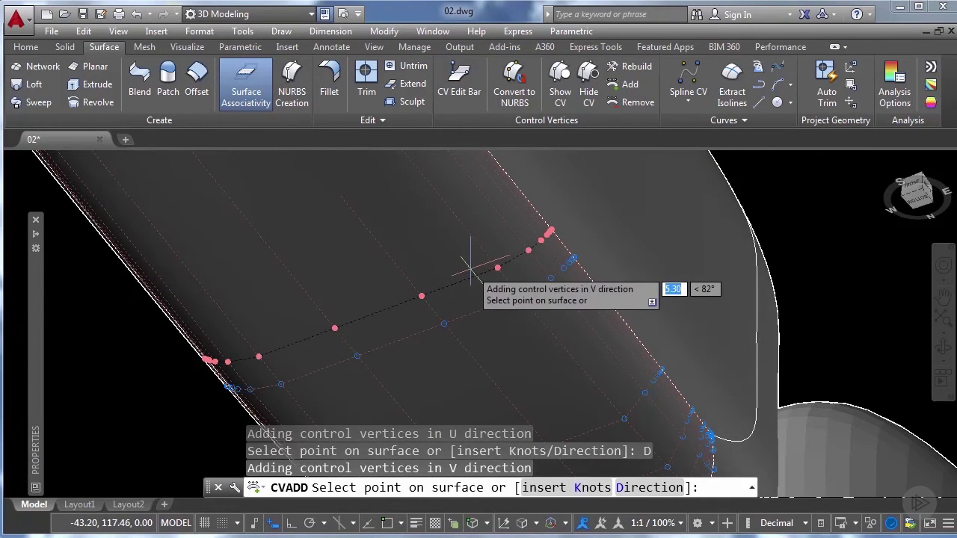
left_click(470, 267)
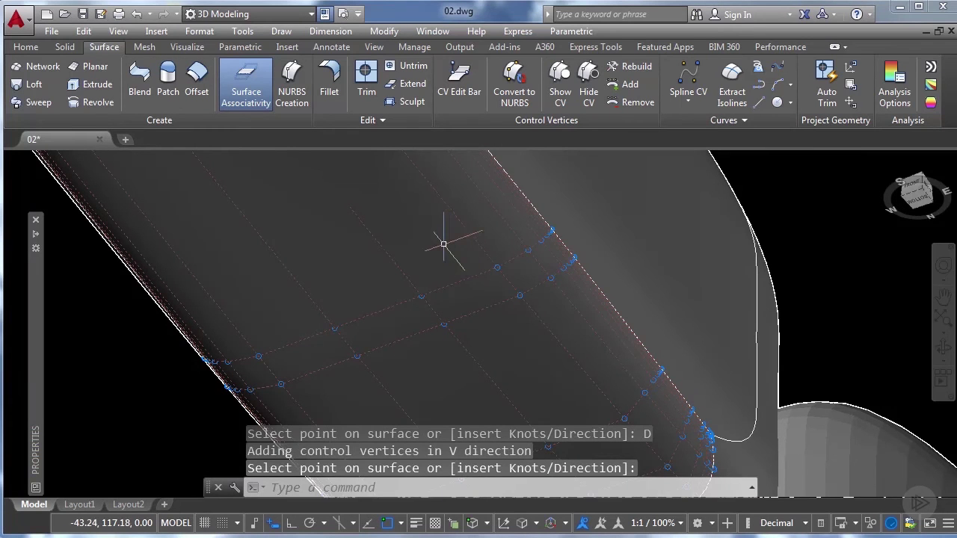
Add another V-direction row of control vertices on the underside, slightly closer to the nose than the row just added
key("Return")
left_click(442, 244)
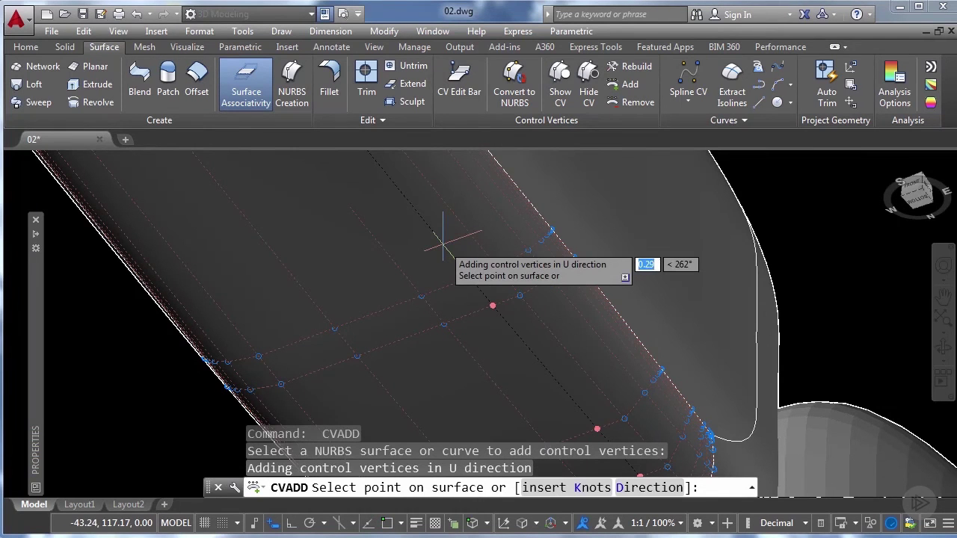
type("d")
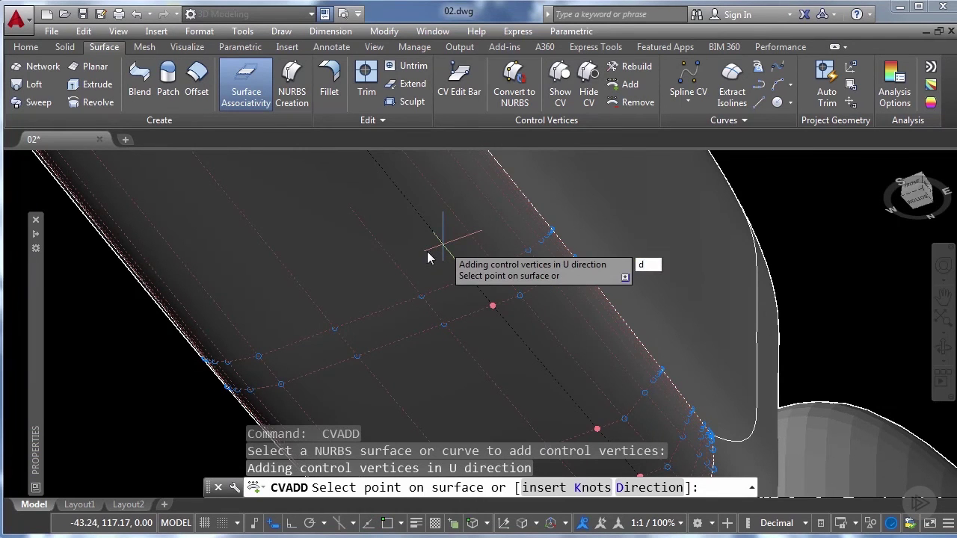
key("Return")
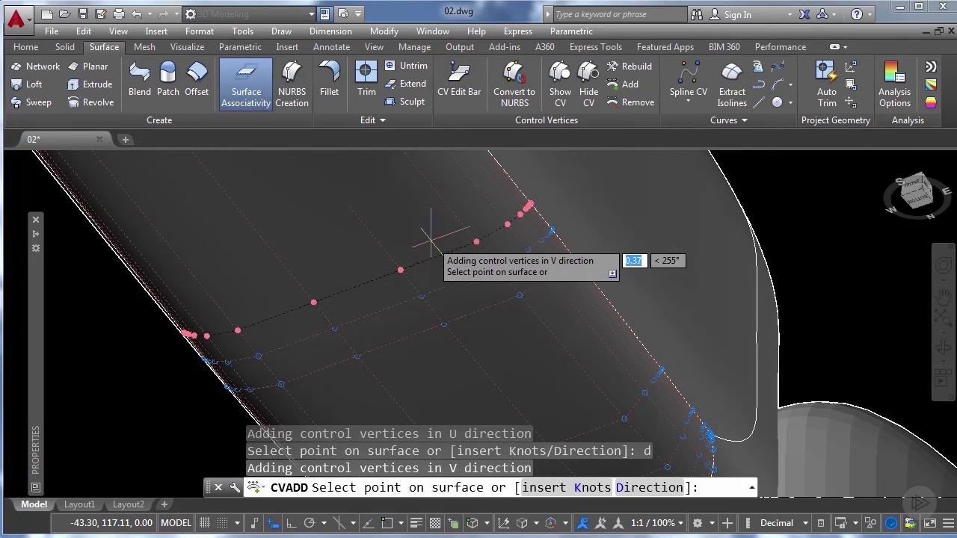
left_click(432, 244)
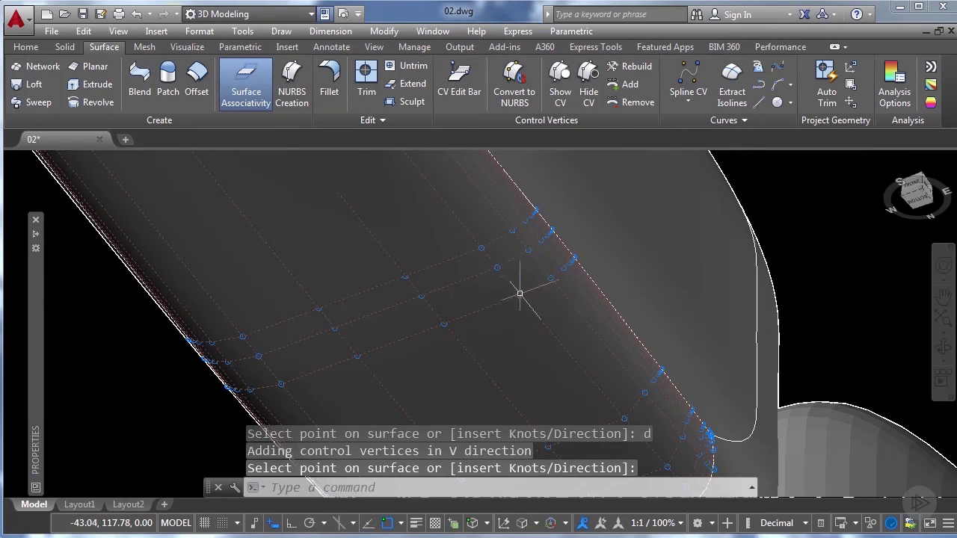
Add one more V-direction row of control vertices on the rear side of this closely spaced group of rows
key("Return")
left_click(513, 326)
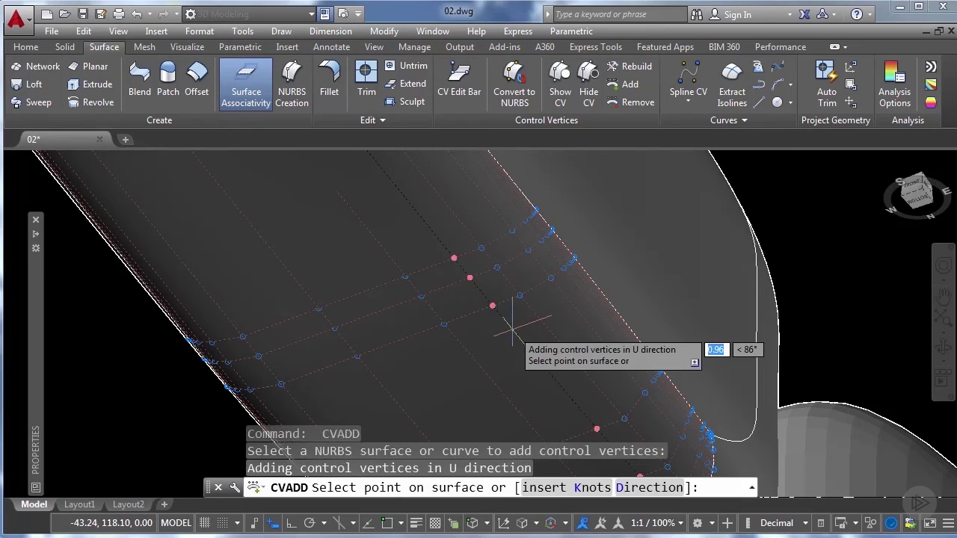
type("d")
key("Return")
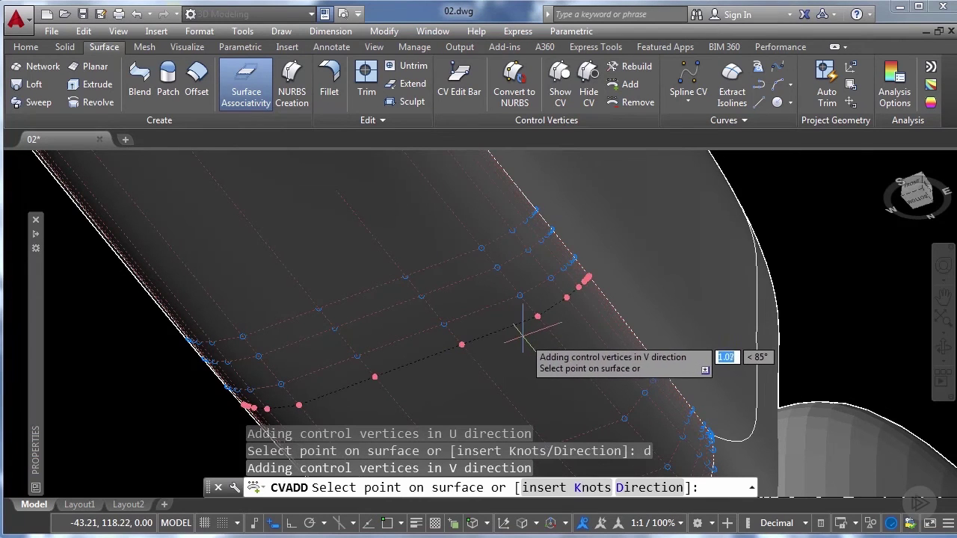
left_click(523, 335)
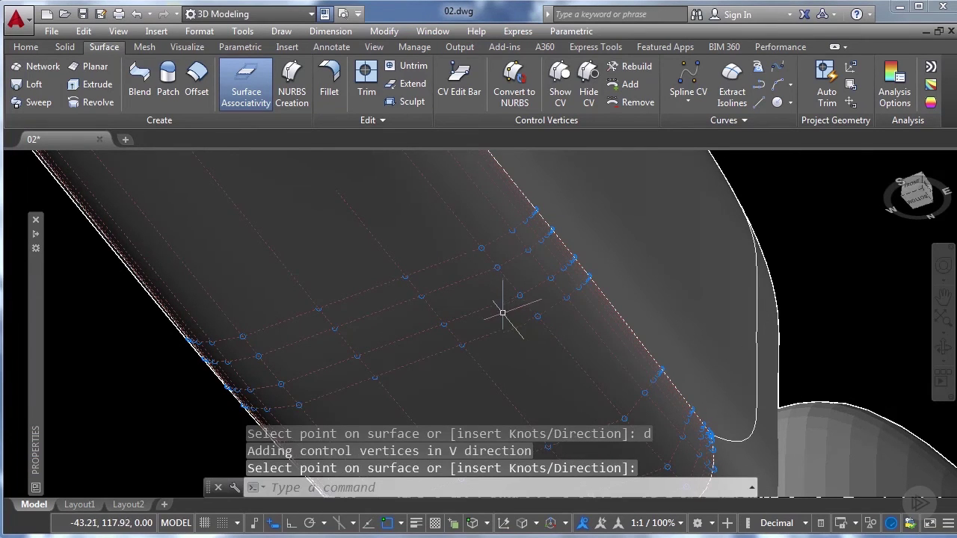
key("Return")
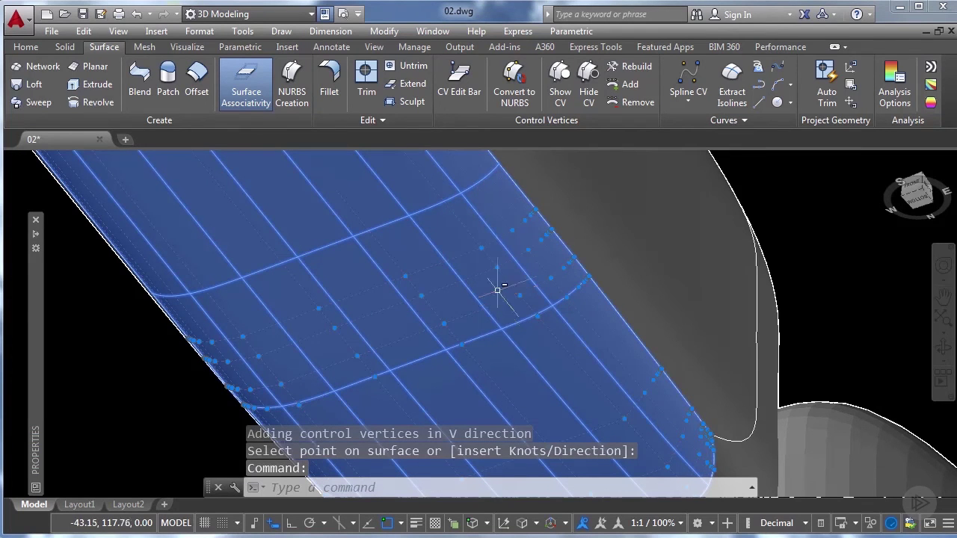
Select two adjacent control vertices in the closely spaced rear rows of the underside and relocate the gizmo beside them
left_click(498, 266)
left_click(520, 294)
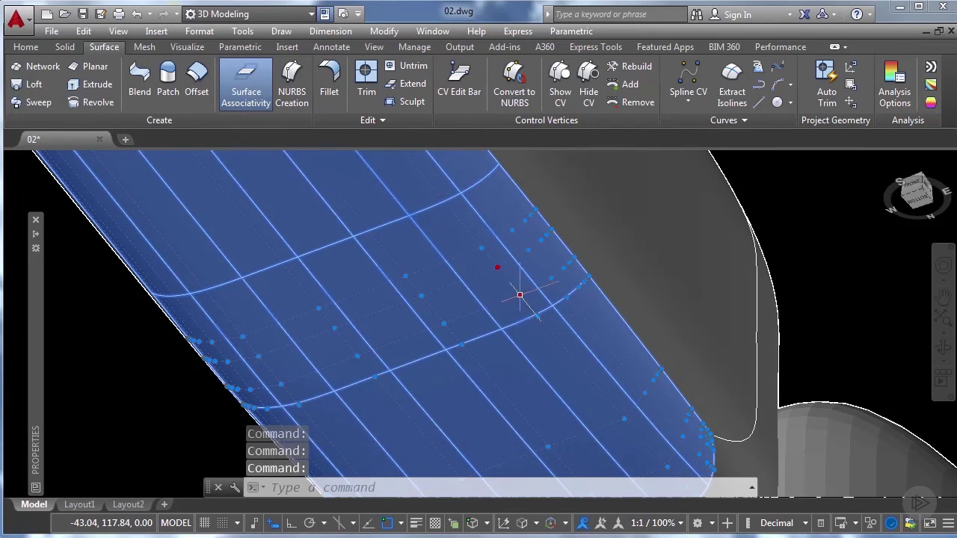
scroll(483, 298, "down", 2)
middle_click_drag(470, 282, 344, 299, "shift")
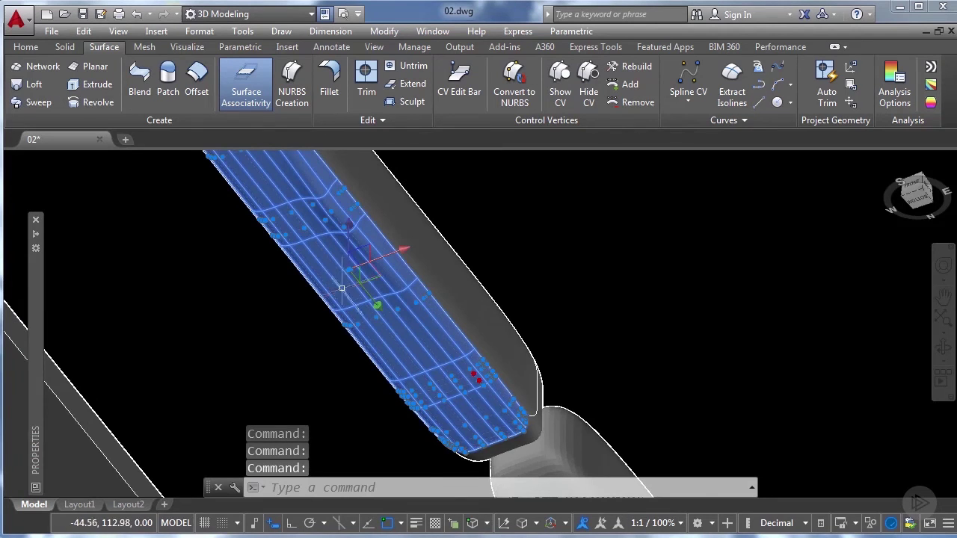
scroll(341, 287, "up", 3)
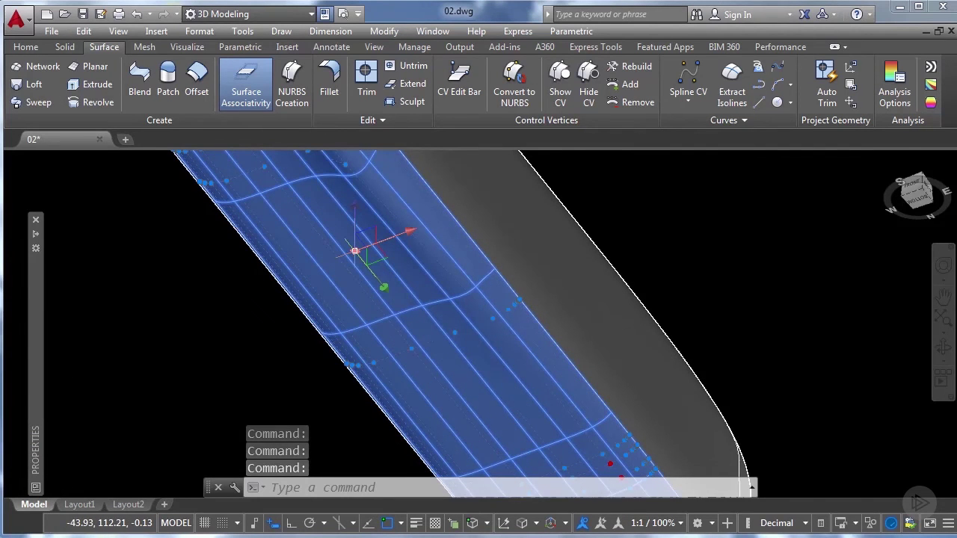
right_click(355, 250)
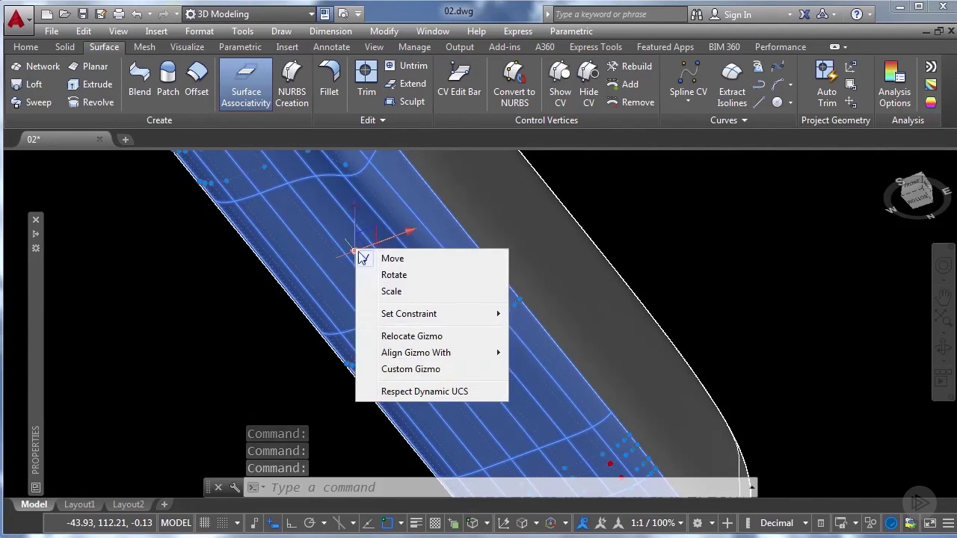
left_click(412, 336)
middle_click_drag(516, 382, 395, 243)
scroll(486, 367, "up", 3)
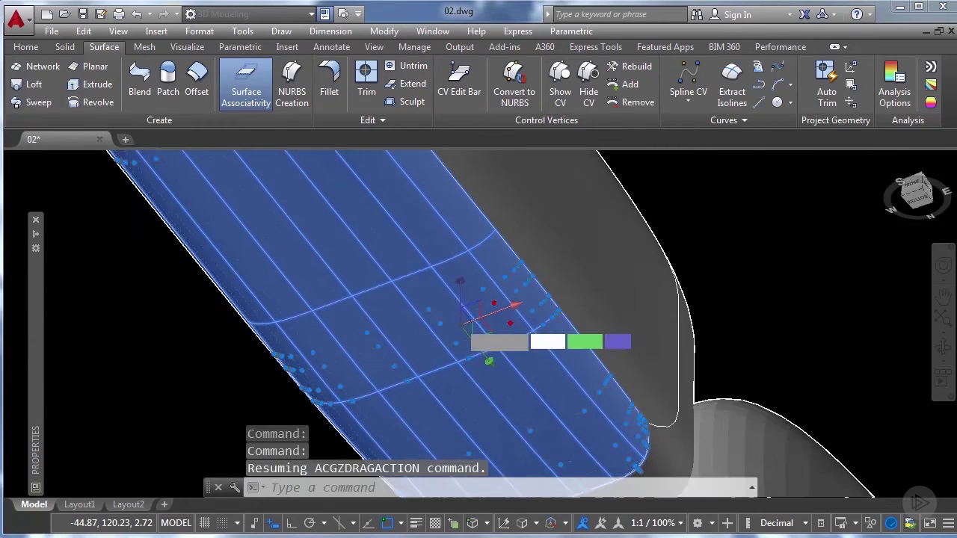
left_click(459, 326)
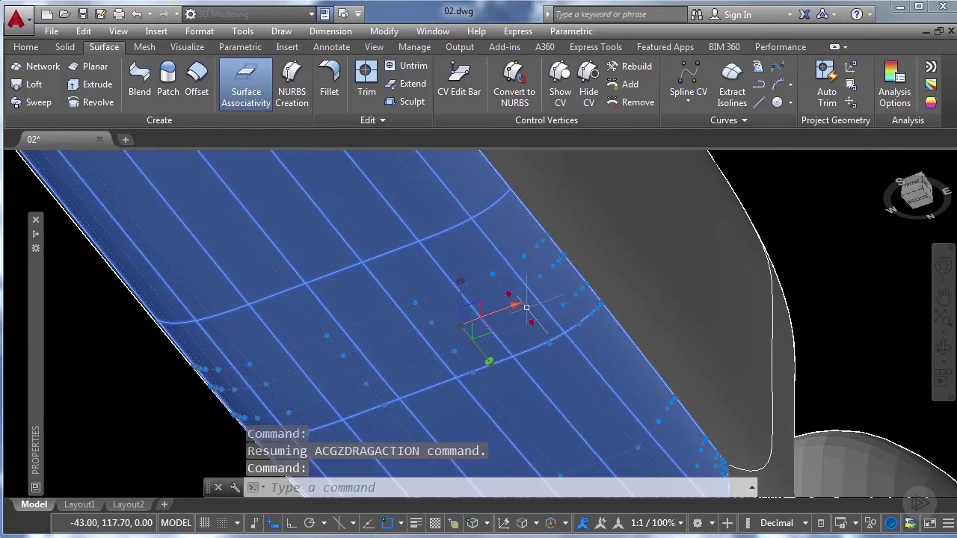
middle_click_drag(440, 288, 509, 261, "shift")
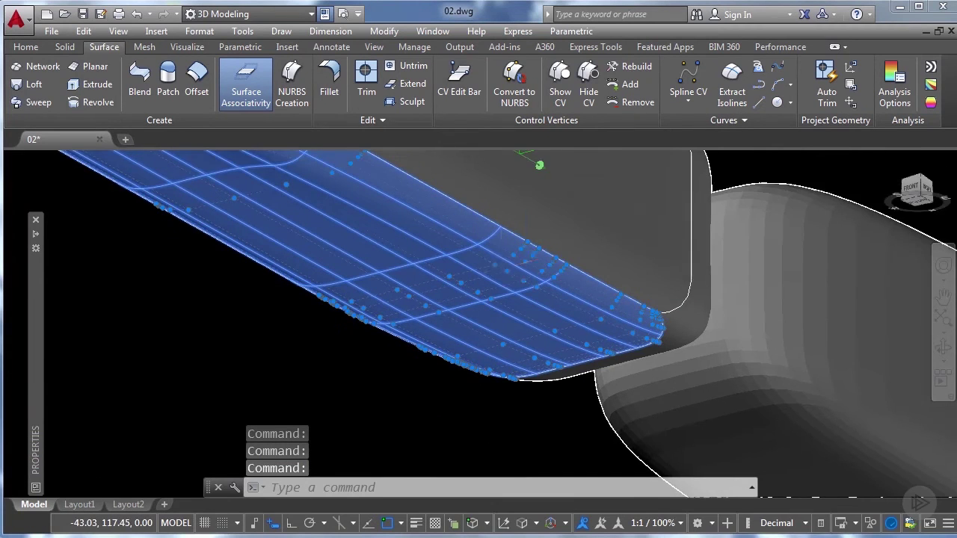
scroll(523, 269, "up", 5)
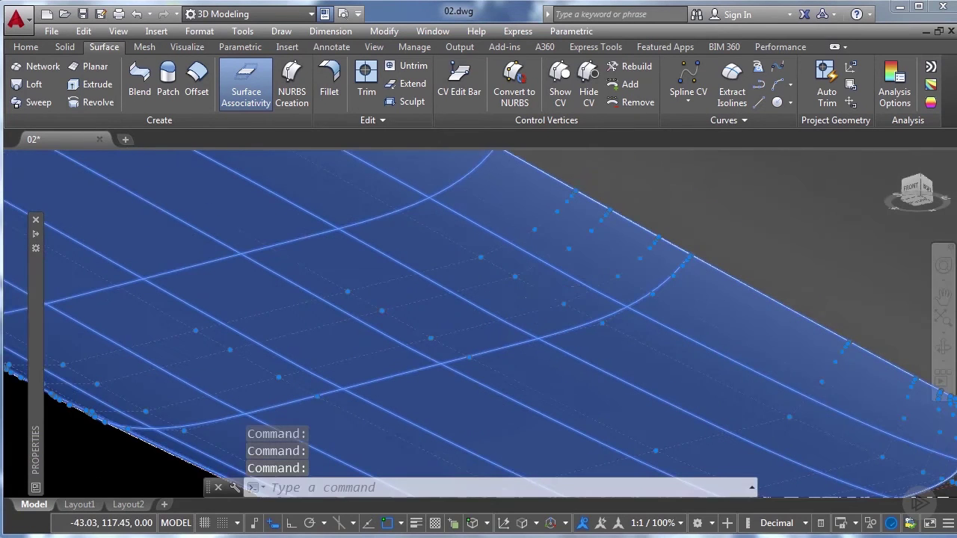
left_click(514, 276)
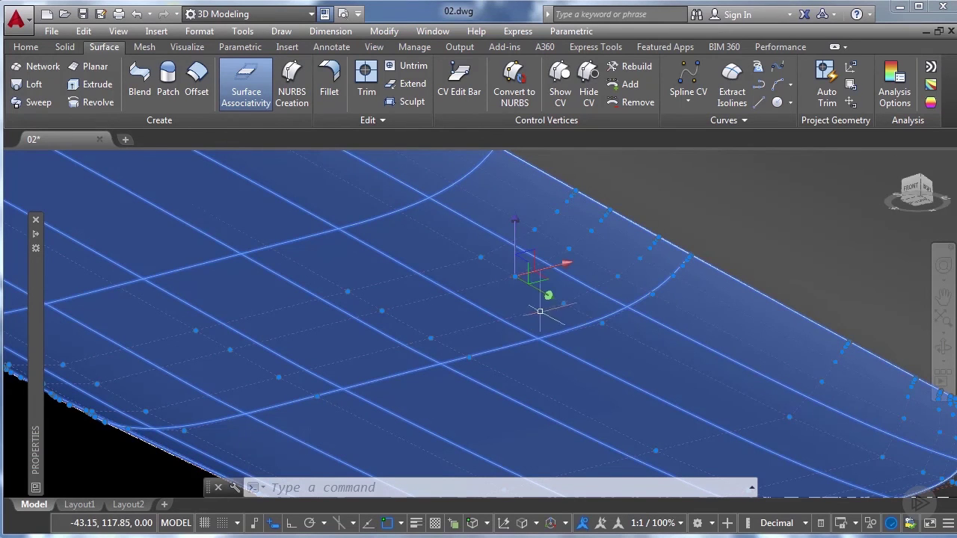
left_click(563, 303)
key("F8")
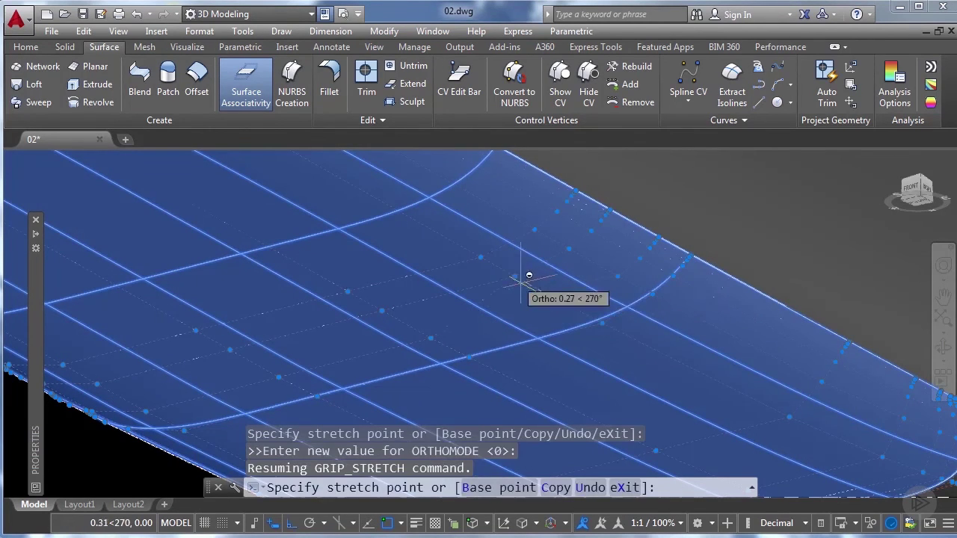
key("Escape")
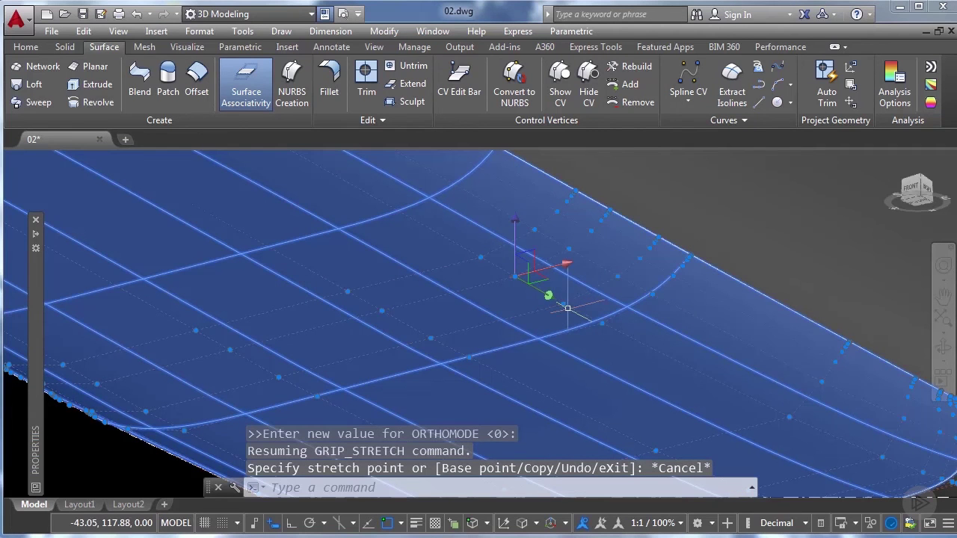
key("Escape")
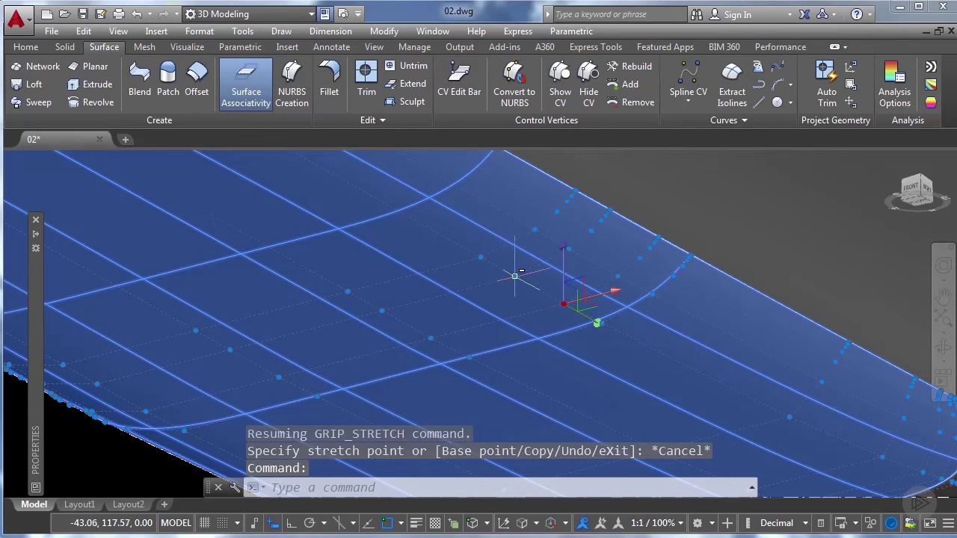
Stretch two adjacent control vertices in the closely spaced rear rows of the underside 0.5 straight down along the Z axis
key("Escape")
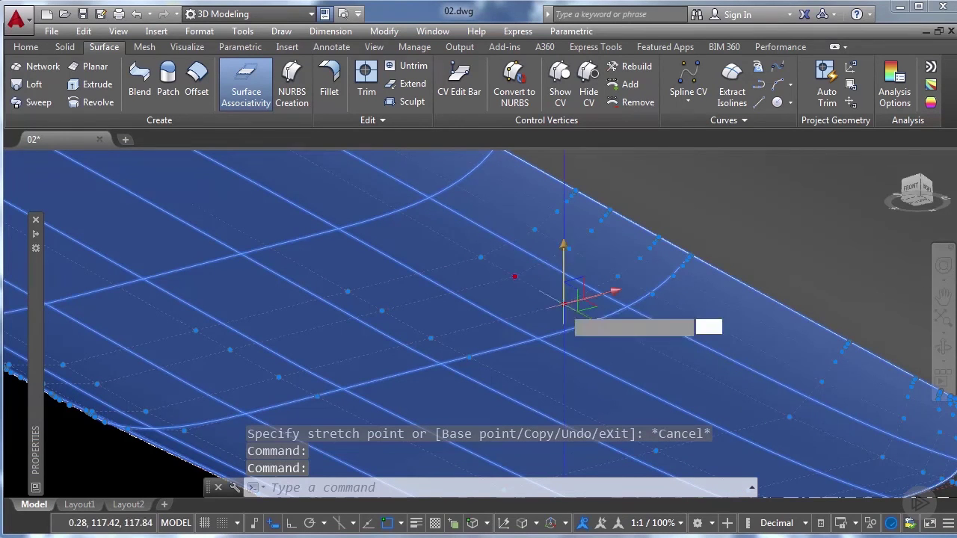
left_click(563, 303)
type(".")
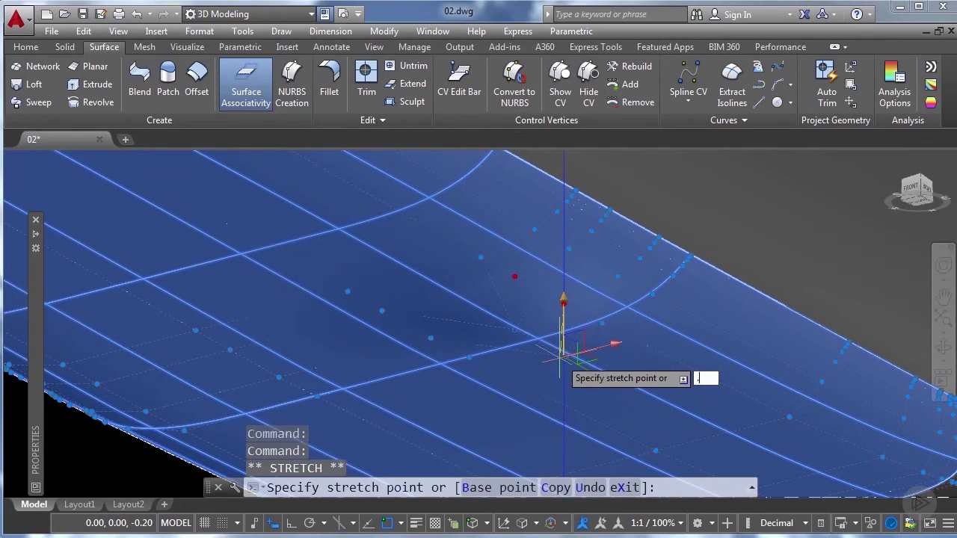
type("5")
key("Return")
key("Escape")
Compare the profiles of the middle and rear bulges on the underside from the side and clear the selection
middle_click_drag(523, 277, 500, 319, "shift")
middle_click_drag(522, 247, 501, 337, "shift")
middle_click_drag(450, 318, 556, 327)
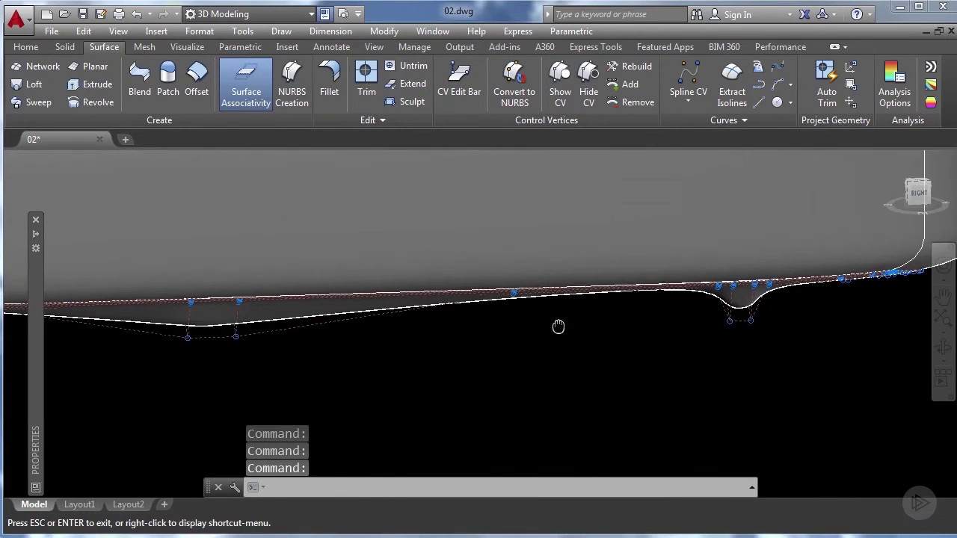
scroll(559, 325, "down", 2)
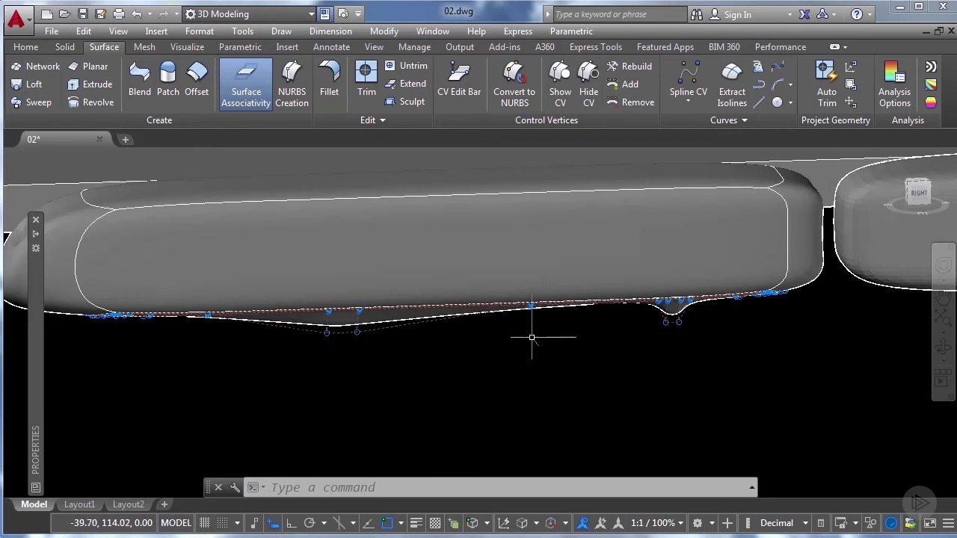
scroll(437, 362, "up", 2)
middle_click_drag(441, 364, 641, 363, "shift")
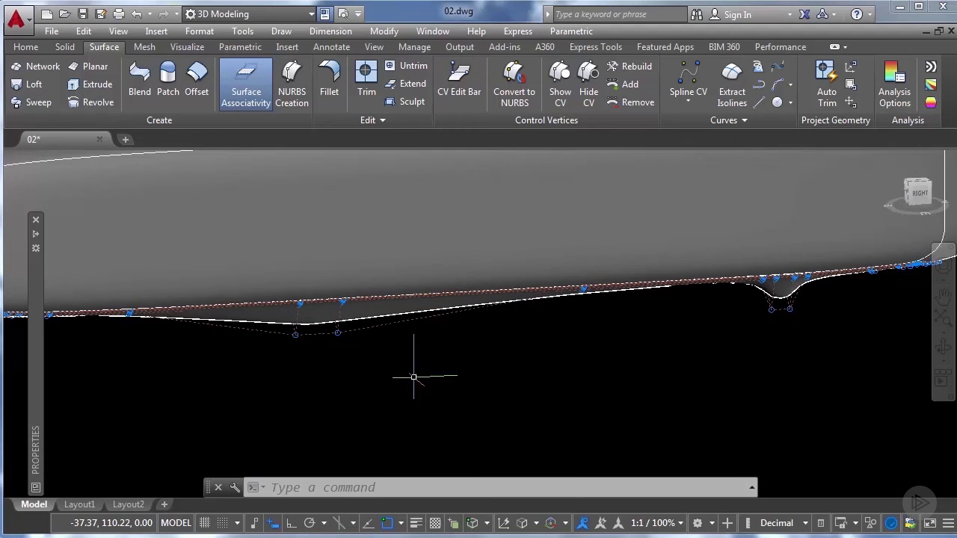
middle_click_drag(414, 377, 384, 383, "shift")
key("Escape")
Convert the middle train car's mesh to a smooth, optimized surface and convert that surface to NURBS
left_click(391, 376)
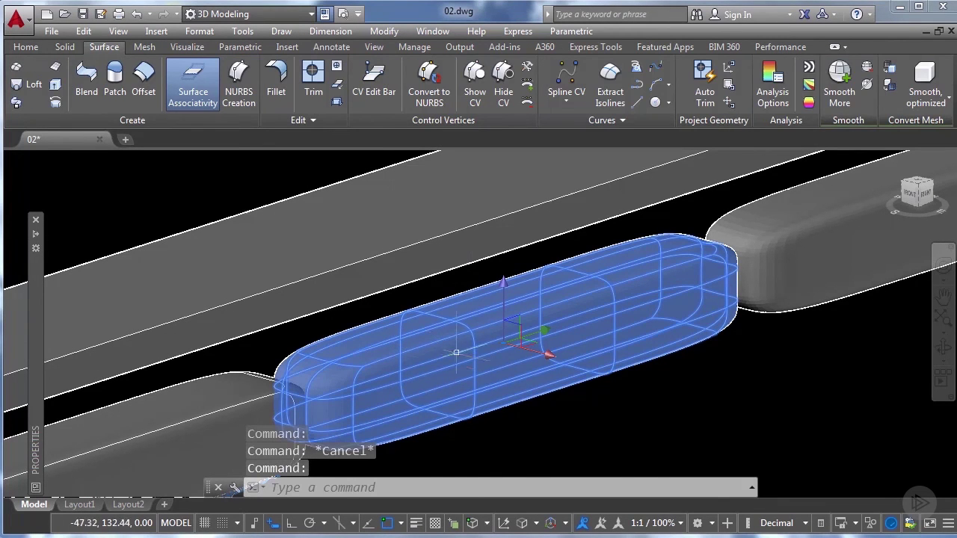
left_click(145, 48)
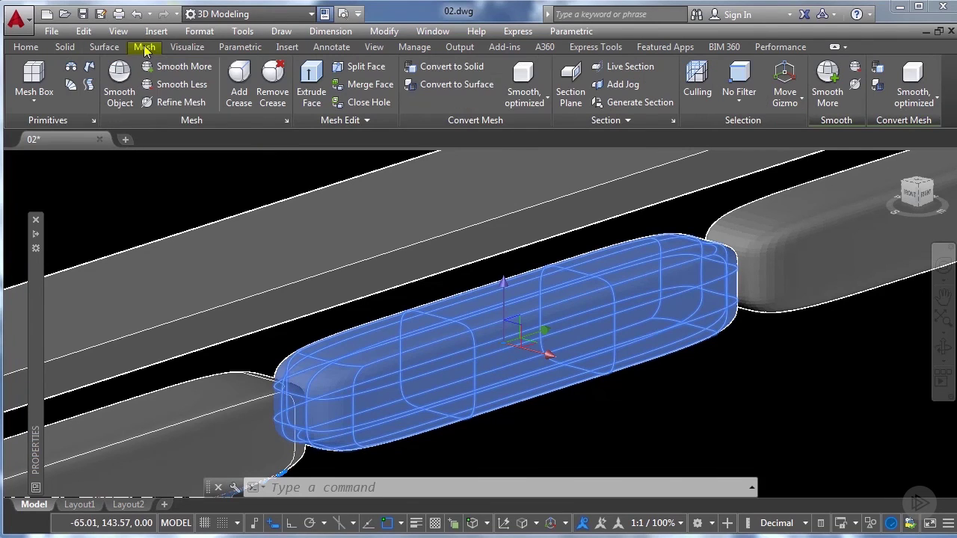
left_click(433, 84)
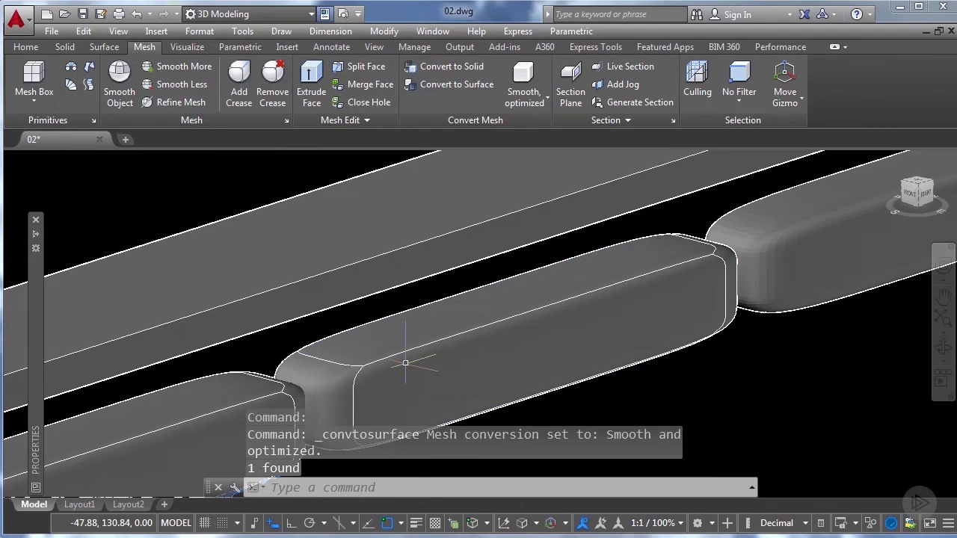
left_click(410, 369)
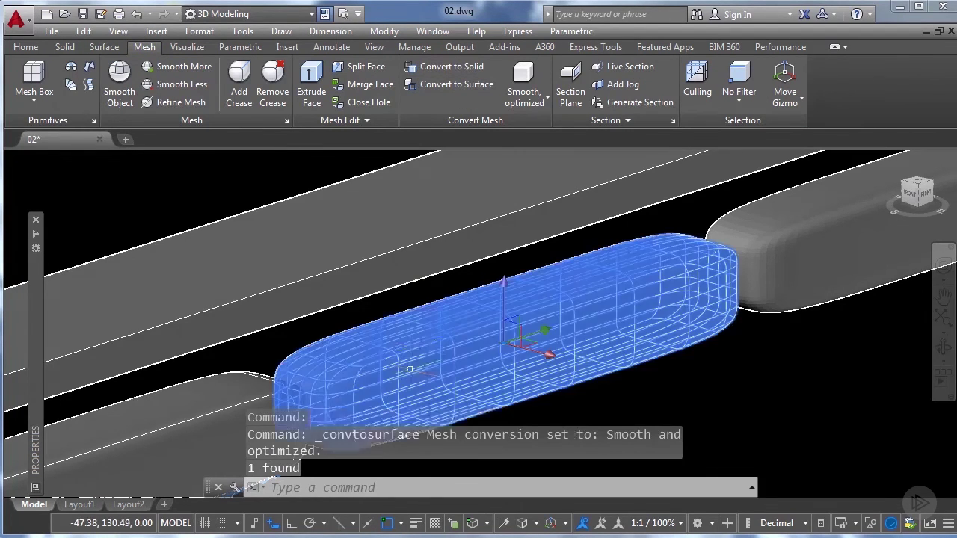
left_click(104, 47)
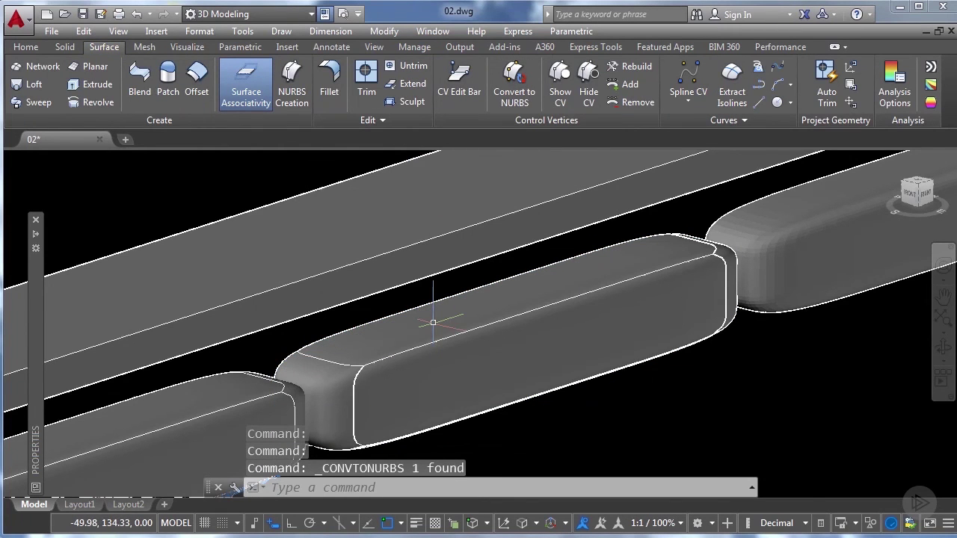
Rebuild the middle car's top surface with 15 U and 12 V control vertices, degrees 5 and 6, deleting the original geometry
scroll(431, 326, "up", 2)
left_click(433, 325)
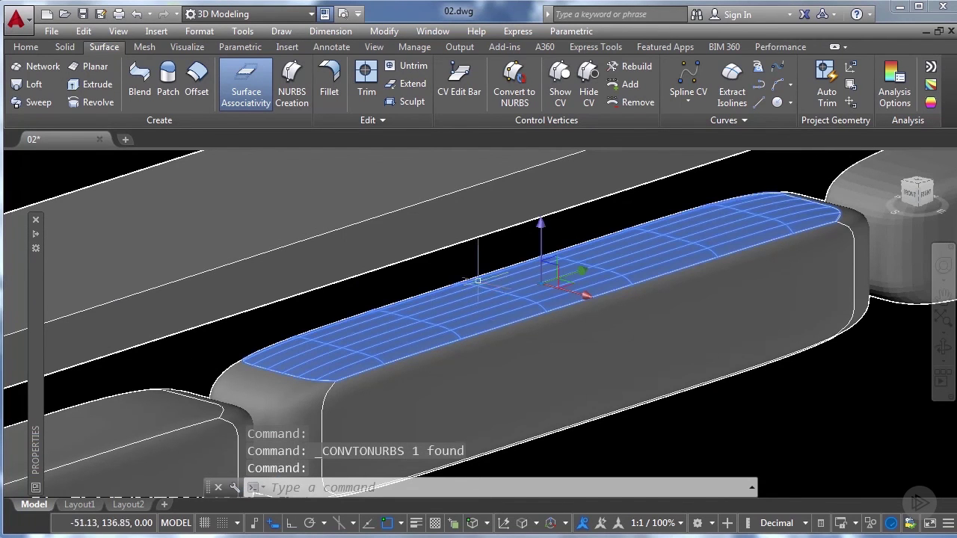
left_click(634, 71)
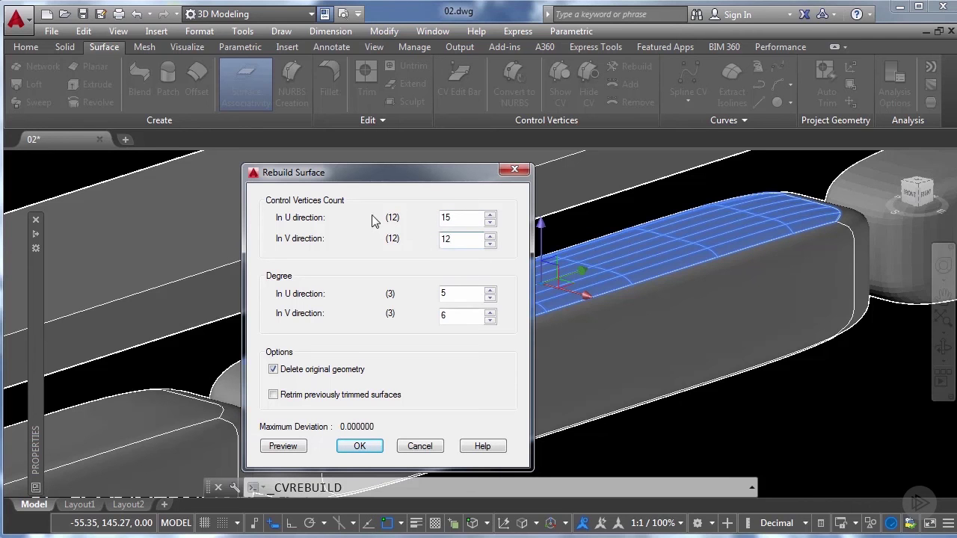
left_click(359, 445)
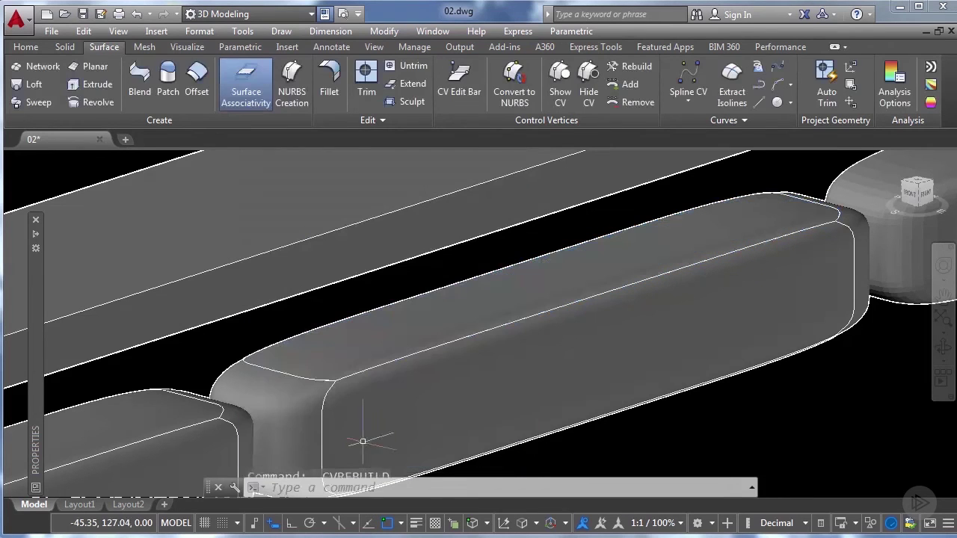
Show the control vertices of the middle car's rebuilt top surface and select the surface for editing
left_click(398, 339)
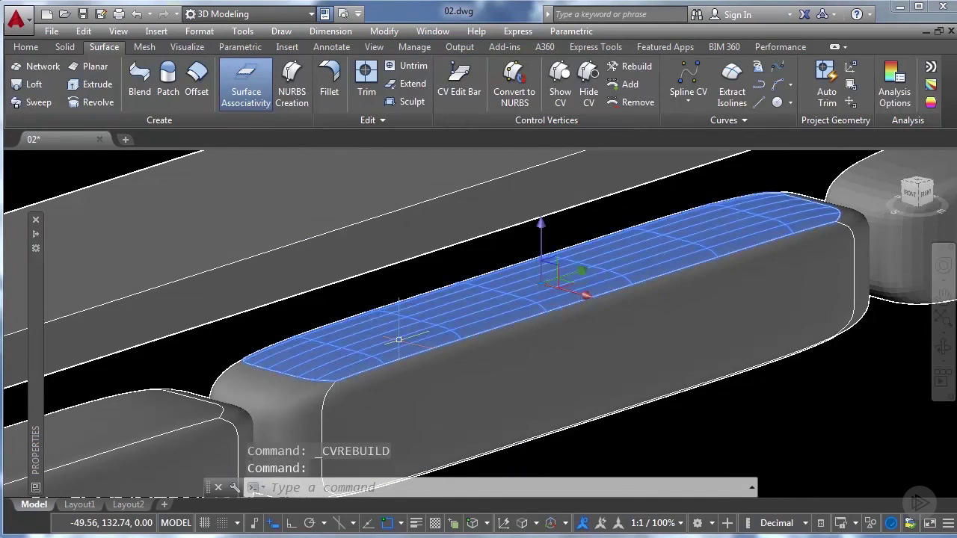
left_click(562, 83)
scroll(390, 320, "up", 3)
scroll(396, 333, "down", 2)
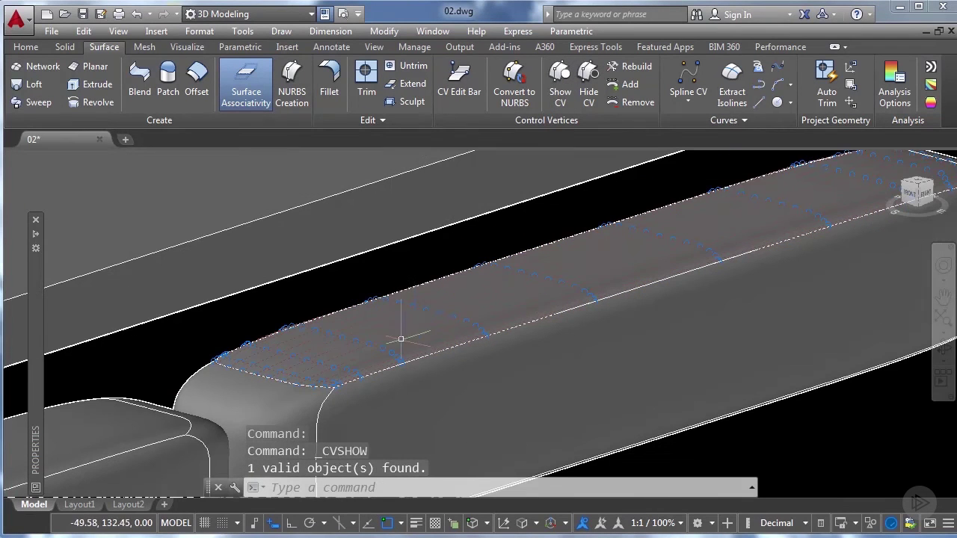
left_click(402, 332)
middle_click_drag(404, 334, 492, 224, "shift")
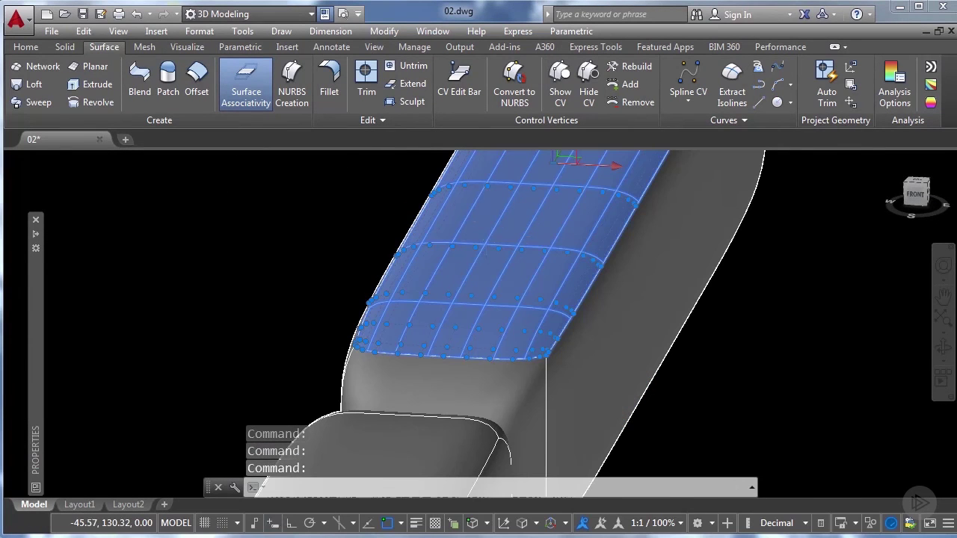
scroll(494, 222, "up", 4)
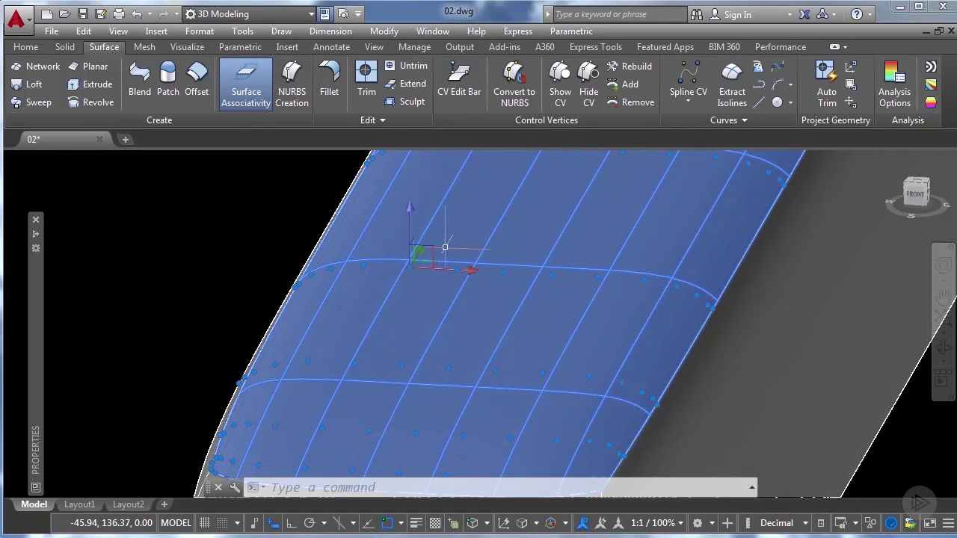
Relocate the gizmo to four adjacent control vertices in a cross row near the top surface's nose-side end and stretch them upward freehand
key("Escape")
left_click(503, 272, "shift")
left_click(457, 270, "shift")
left_click(408, 264, "shift")
scroll(466, 252, "down", 2)
scroll(467, 252, "down", 2)
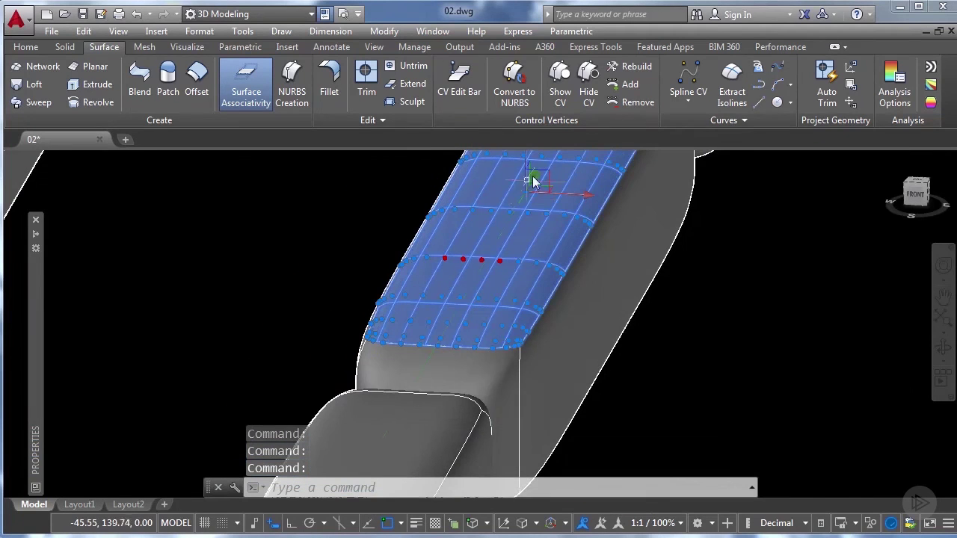
right_click(525, 192)
left_click(559, 277)
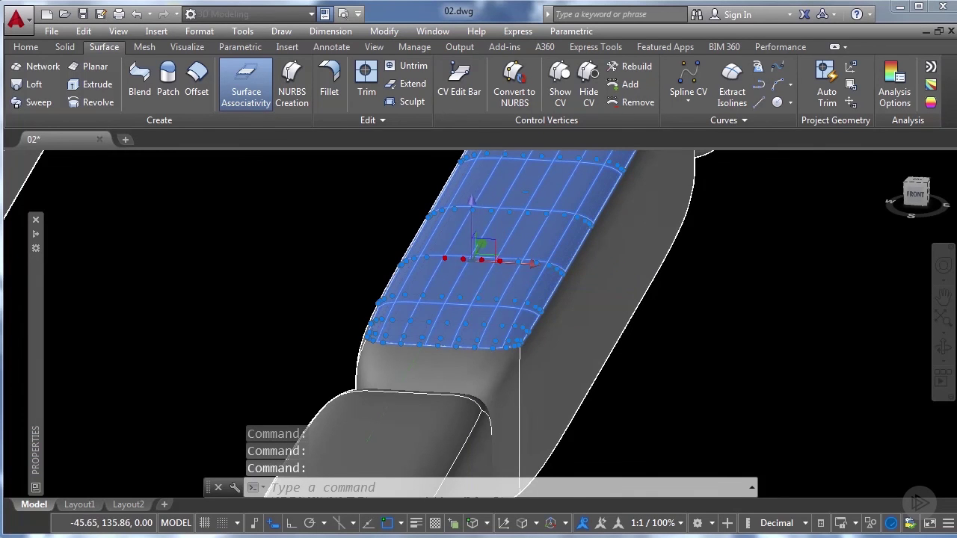
left_click(473, 211)
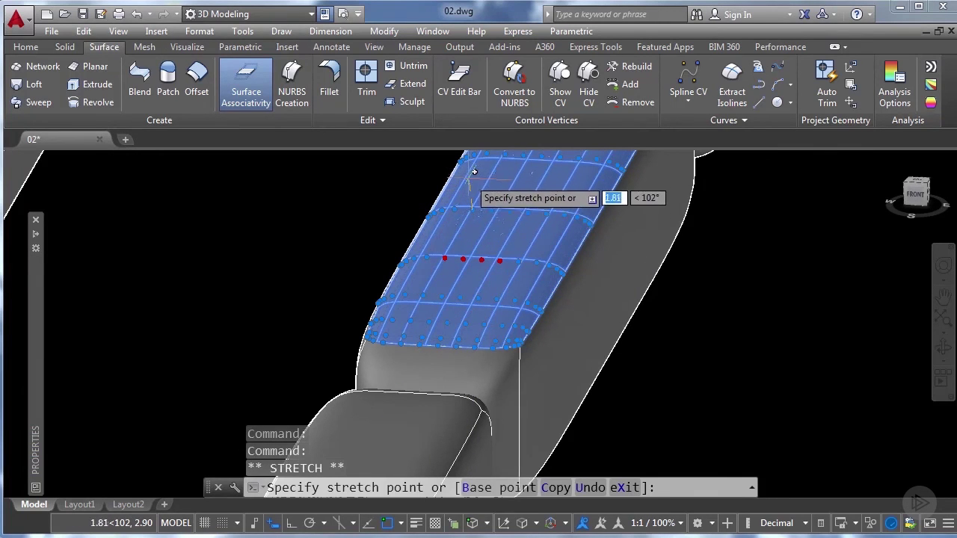
left_click(468, 188)
mouse_move(468, 187)
middle_mouse_down("shift")
mouse_move(506, 278)
mouse_move(478, 284)
mouse_move(445, 251)
mouse_move(399, 265)
mouse_move(423, 274)
middle_mouse_up("shift")
scroll(446, 251, "up", 3)
key("Escape")
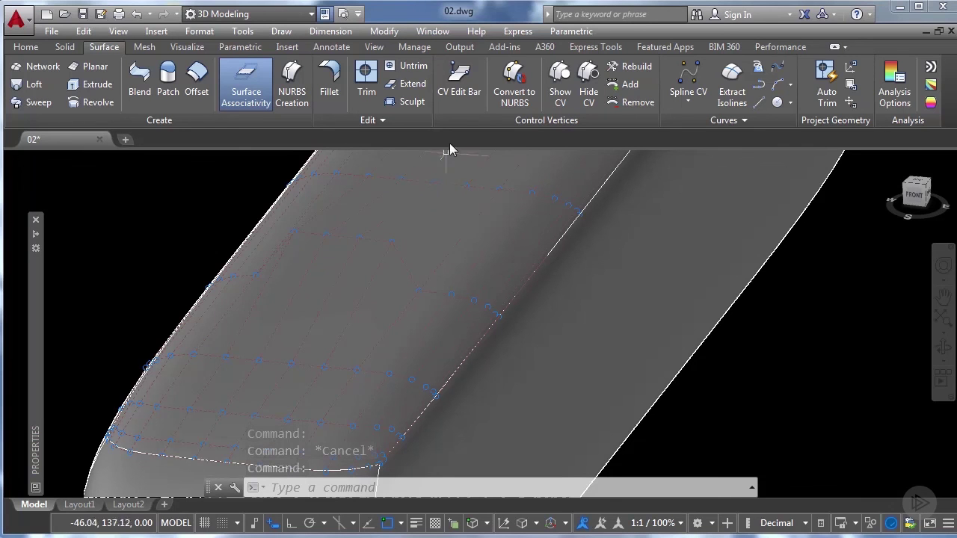
Apply the CV Edit Bar to the middle car's top surface and place it at a point near the middle of the raised area
left_click(458, 93)
scroll(400, 224, "up", 2)
left_click(400, 215)
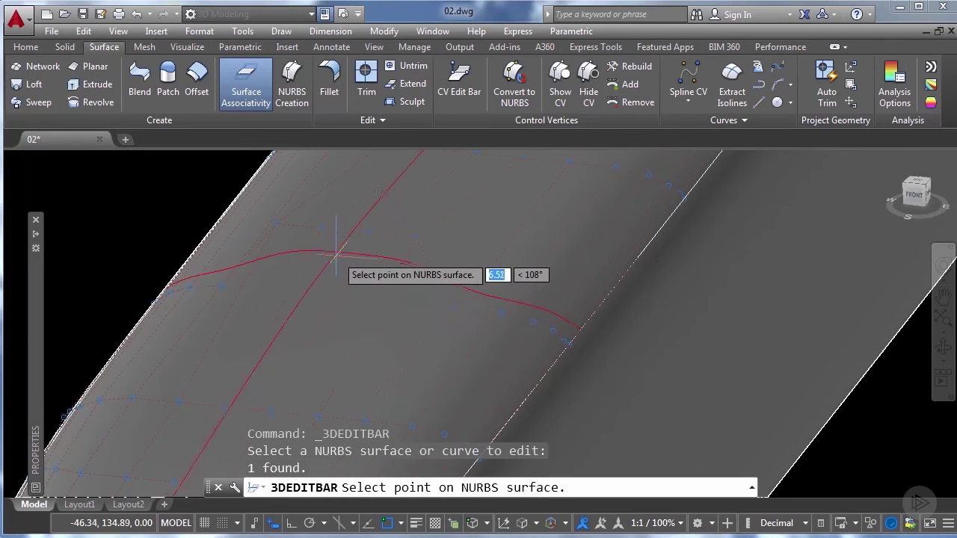
scroll(331, 249, "down", 2)
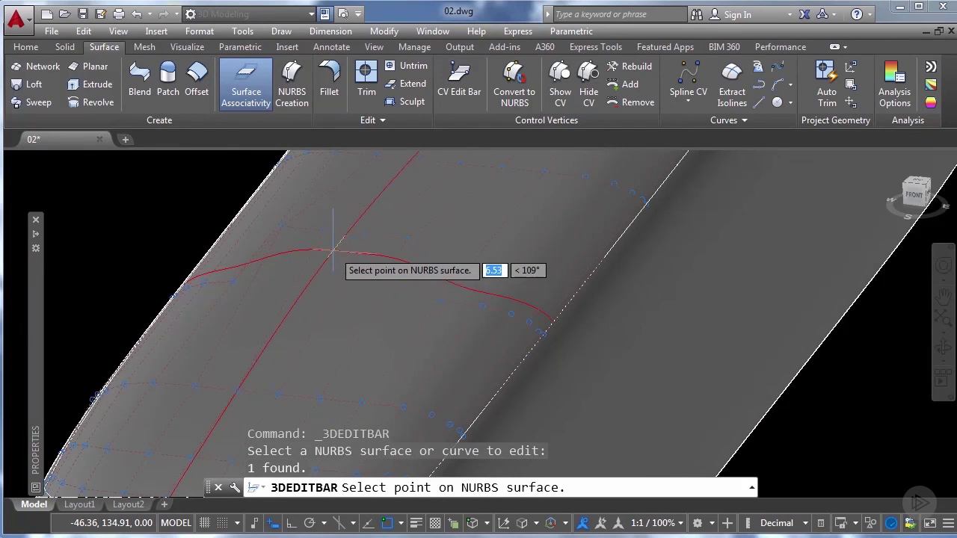
scroll(336, 254, "down", 3)
scroll(347, 247, "up", 3)
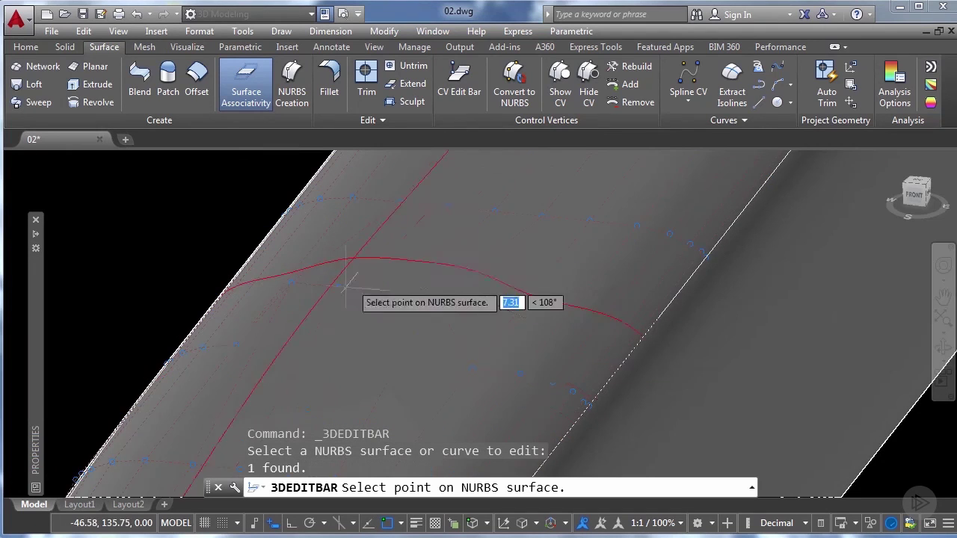
scroll(374, 247, "down", 1)
scroll(362, 270, "down", 2)
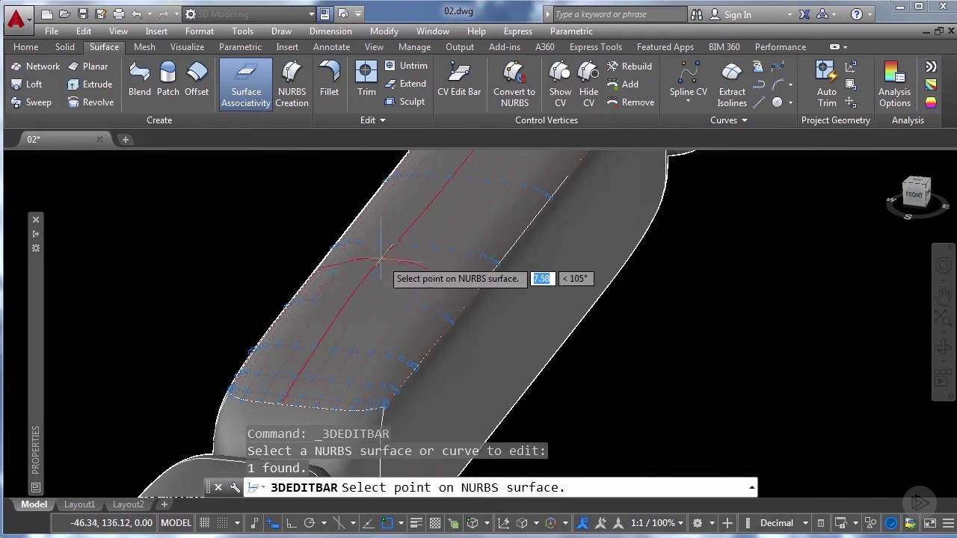
scroll(355, 246, "up", 3)
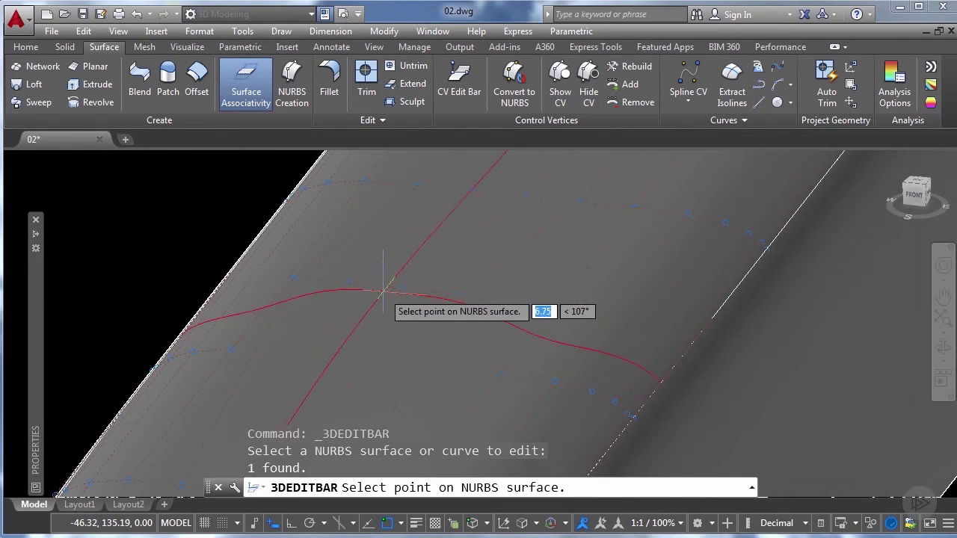
scroll(396, 314, "up", 2)
scroll(408, 308, "down", 2)
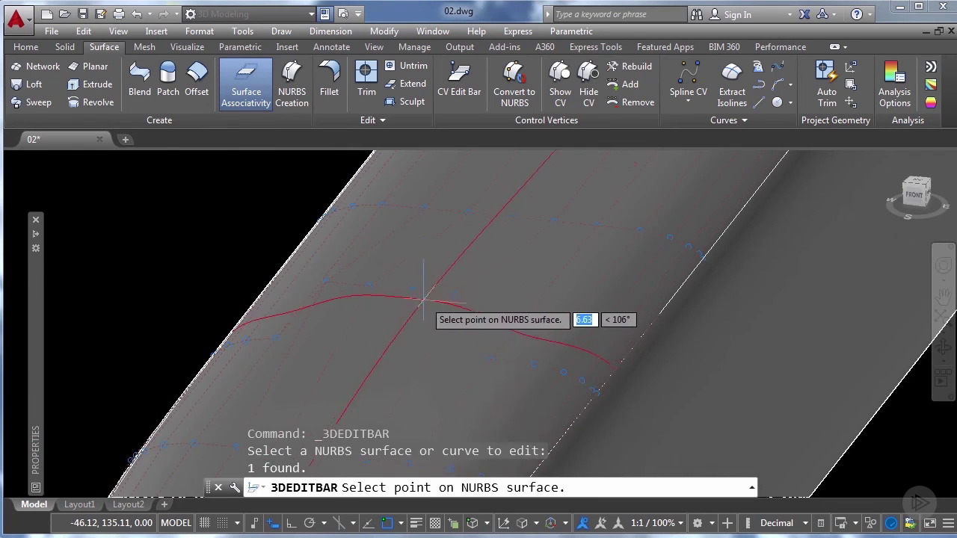
left_click(423, 301)
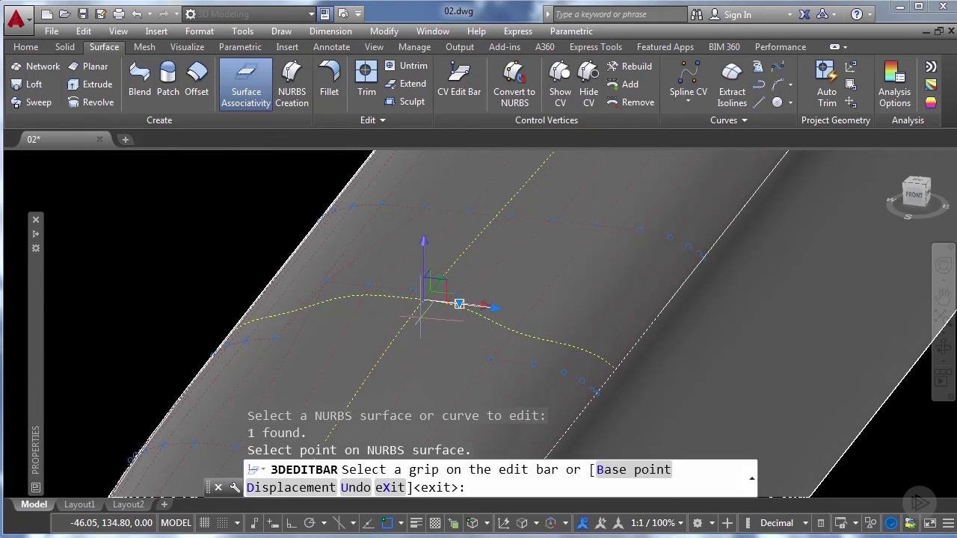
Move the edit bar's point straight up about 0.20 to raise the top surface, and exit the CV Edit Bar
left_click(424, 243)
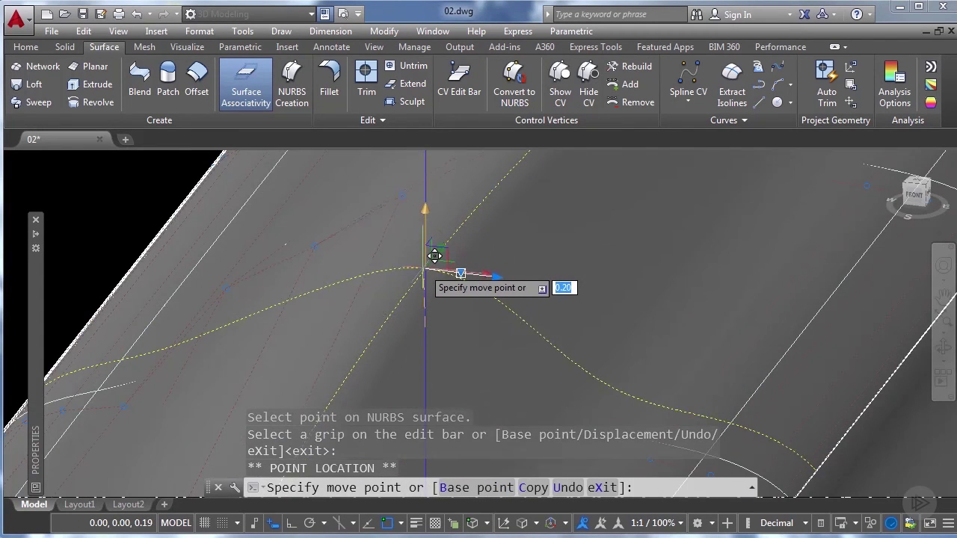
left_click(434, 255)
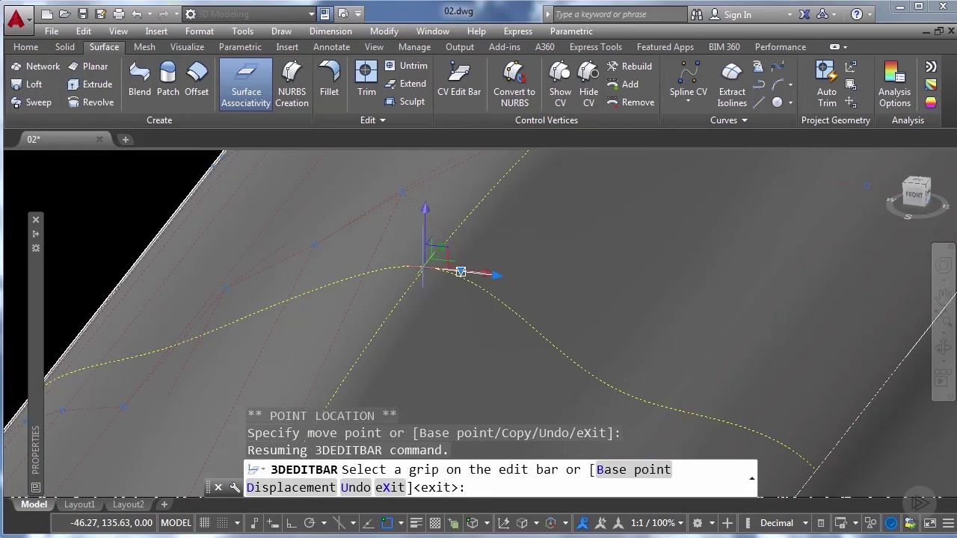
scroll(461, 271, "down", 5)
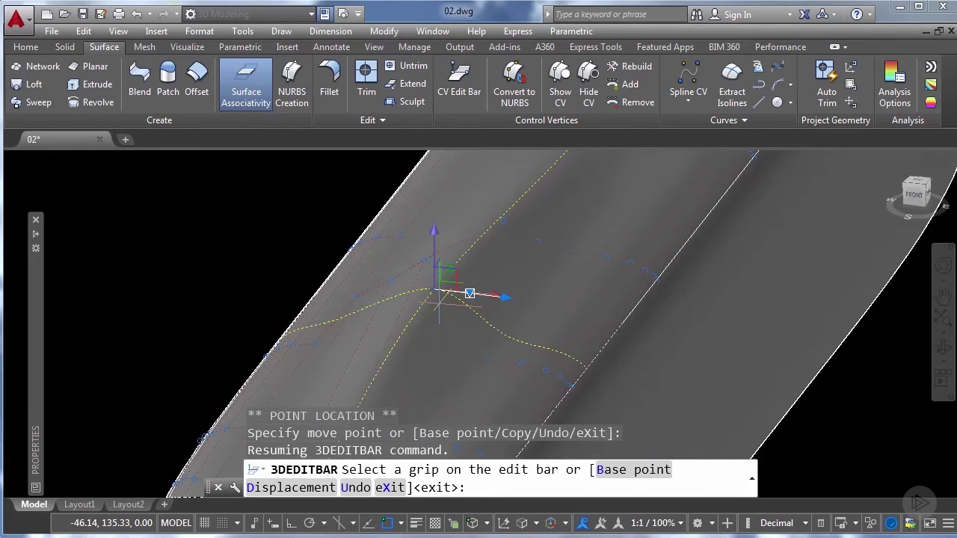
key("Escape")
scroll(478, 333, "down", 2)
middle_click_drag(478, 333, 437, 303, "shift")
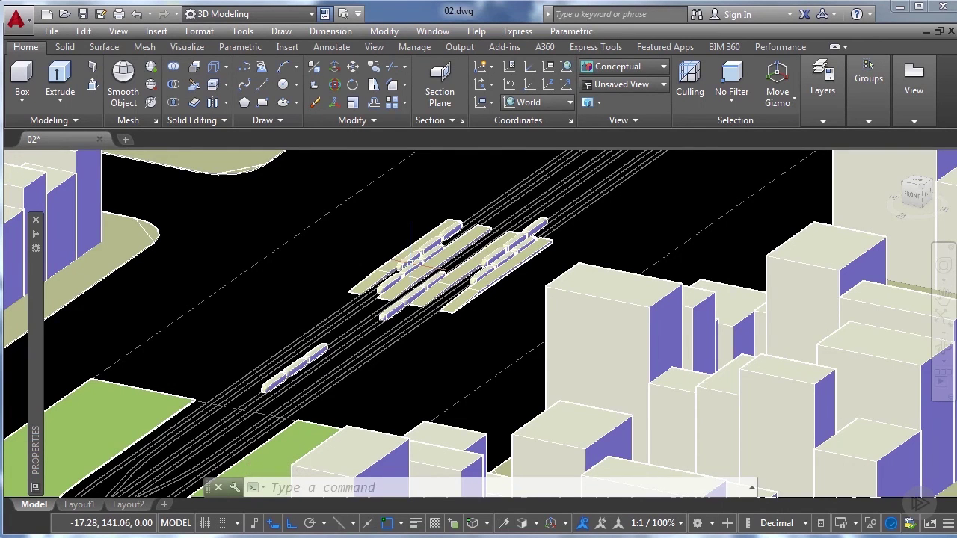
Examine the trains arranged along the tracks and platforms from several angles, close up and within the surrounding city
scroll(409, 263, "up", 5)
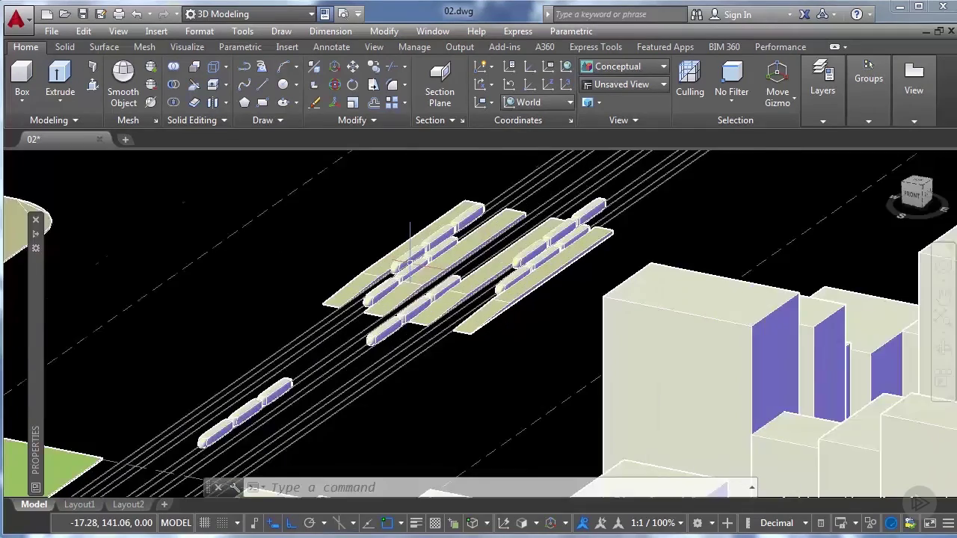
middle_click_drag(448, 266, 485, 269, "shift")
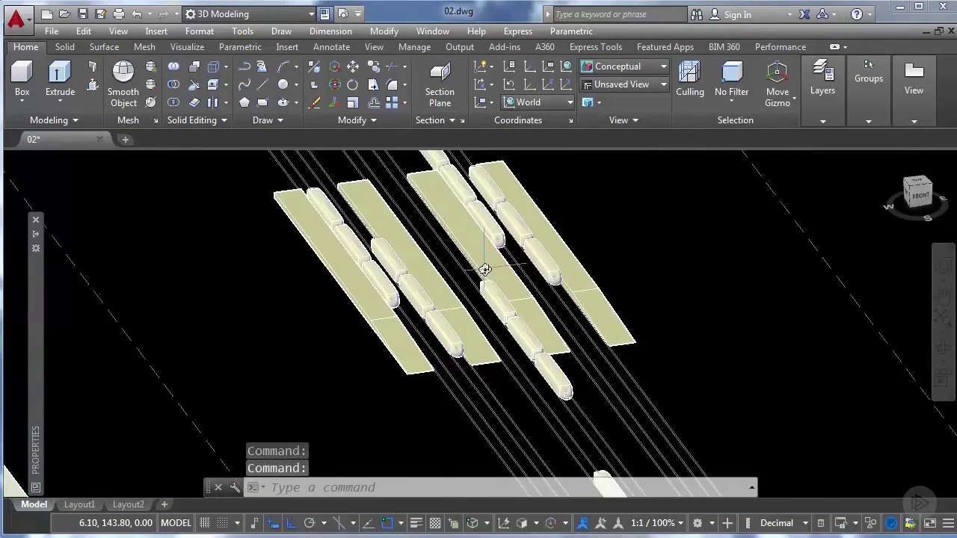
scroll(485, 269, "down", 2)
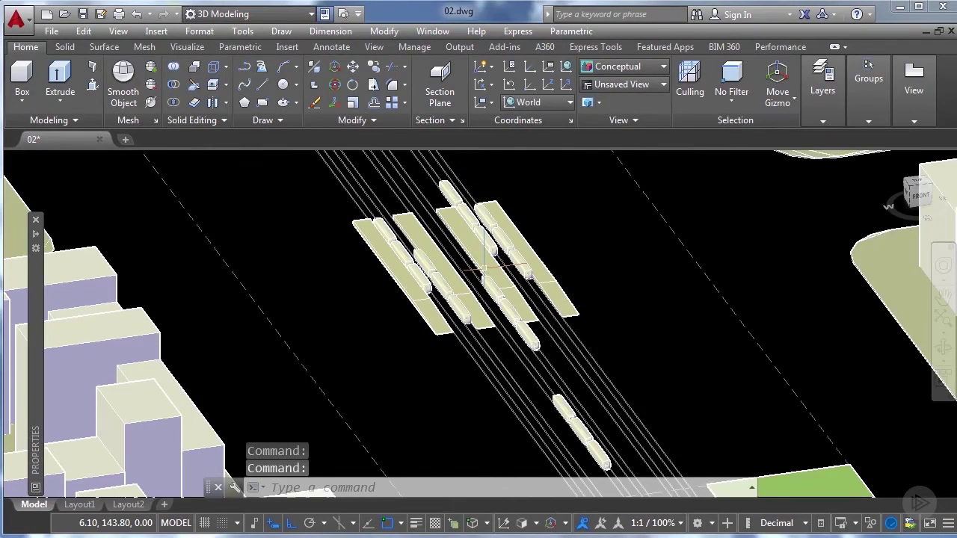
middle_click_drag(484, 267, 427, 305, "shift")
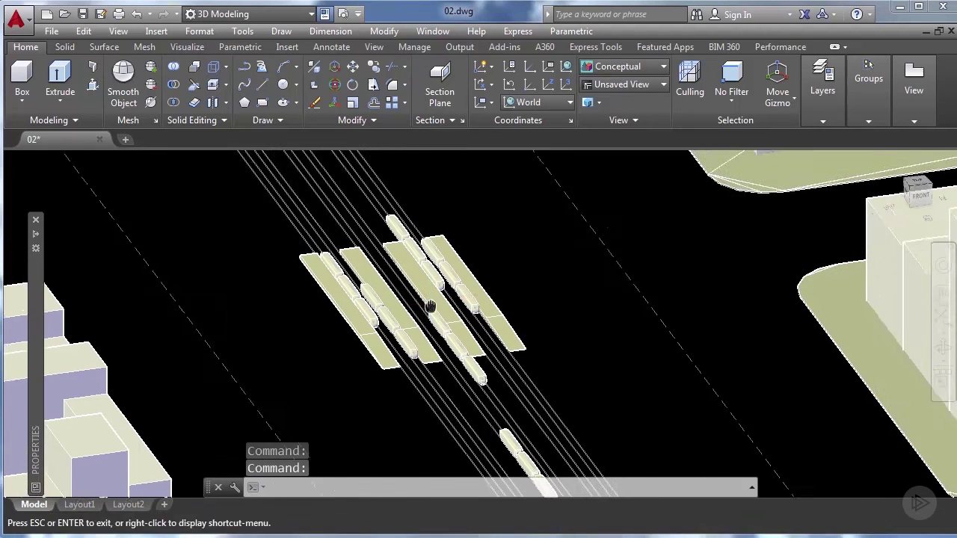
scroll(476, 321, "up", 3)
scroll(476, 321, "down", 2)
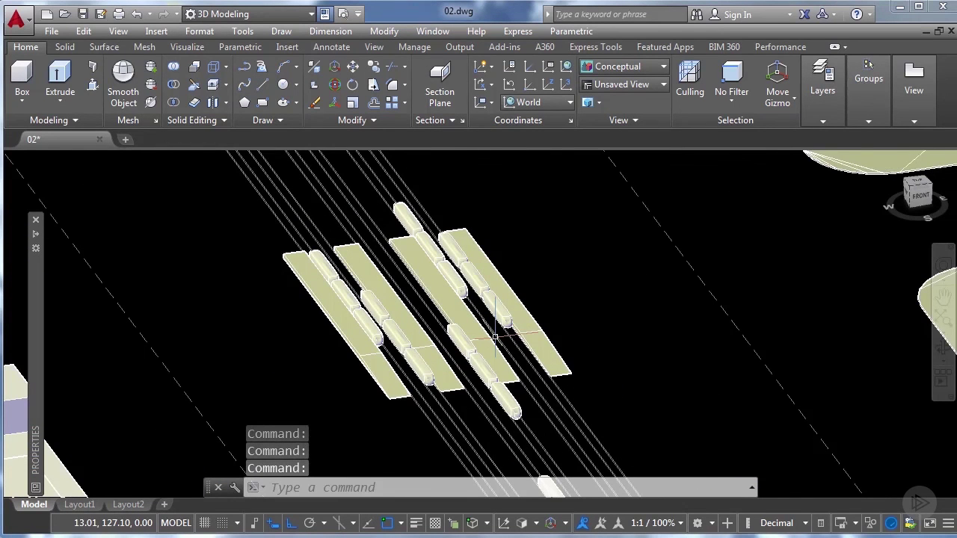
scroll(495, 338, "down", 4)
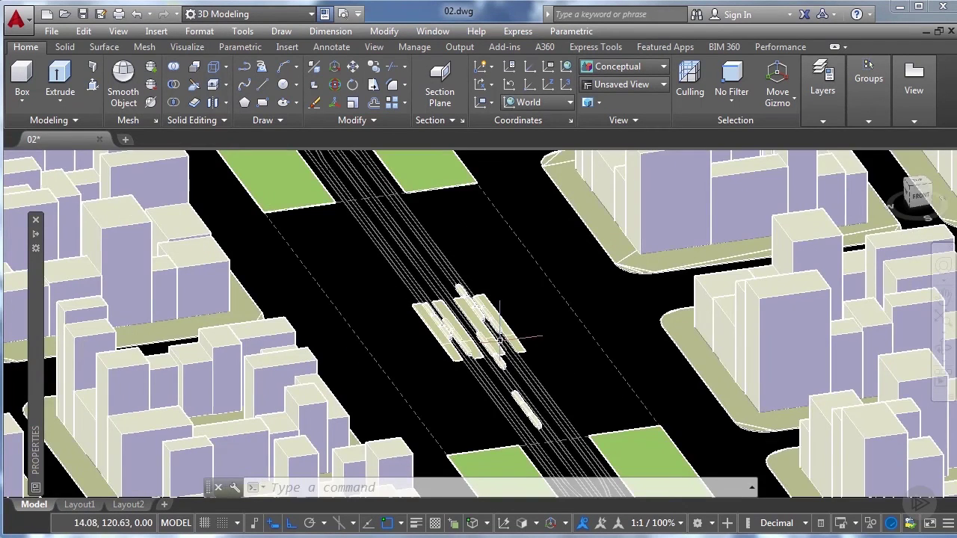